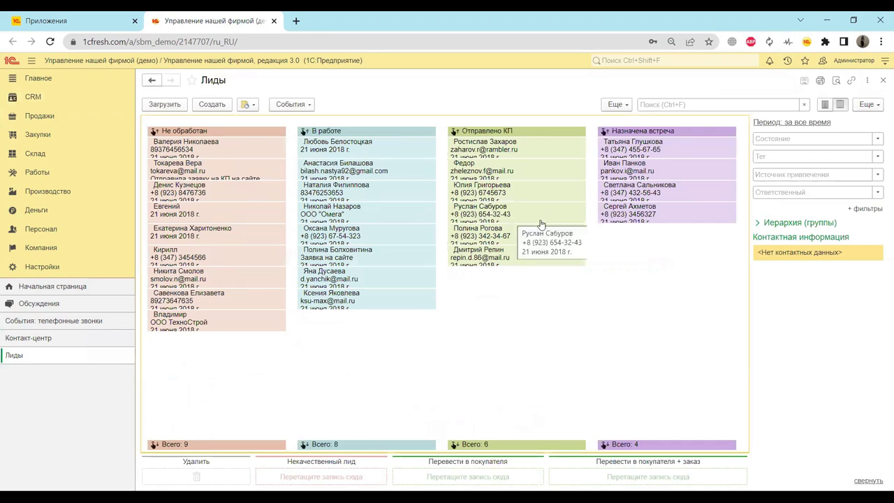
# Review the leads as a list with narrowed Представление and Состояние columns, and return to the kanban view
pyautogui.click(826, 105)
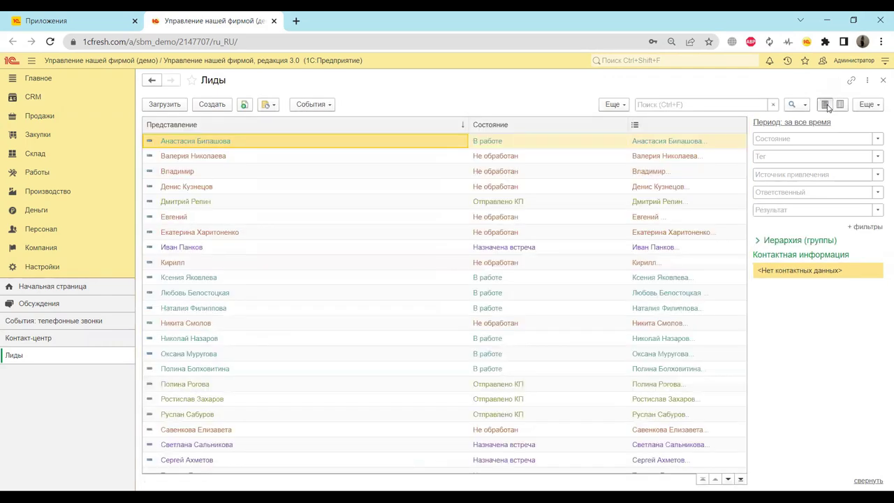
pyautogui.moveTo(468, 126); pyautogui.dragTo(319, 133)
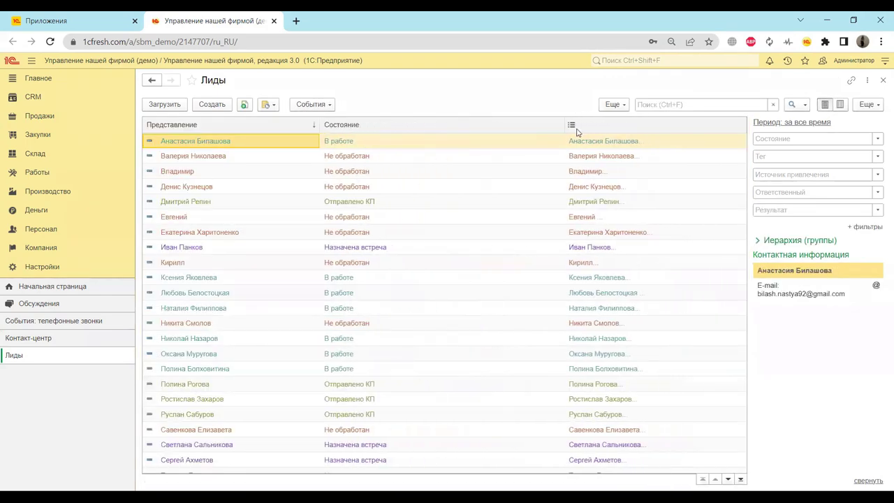
pyautogui.moveTo(503, 147); pyautogui.dragTo(481, 147)
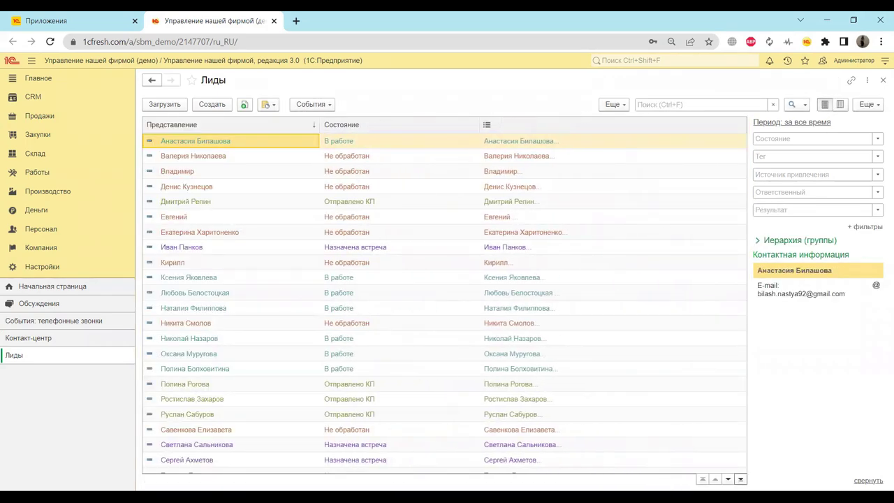
pyautogui.scroll(-2, 444, 300)
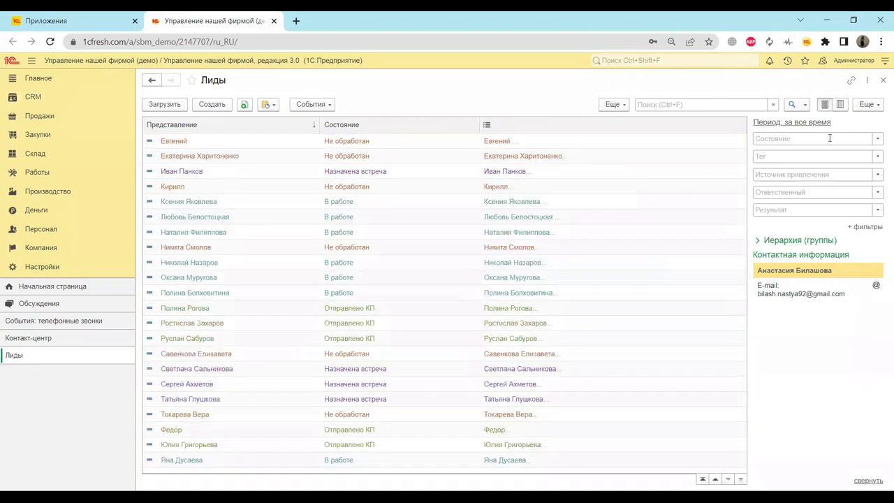
pyautogui.click(840, 105)
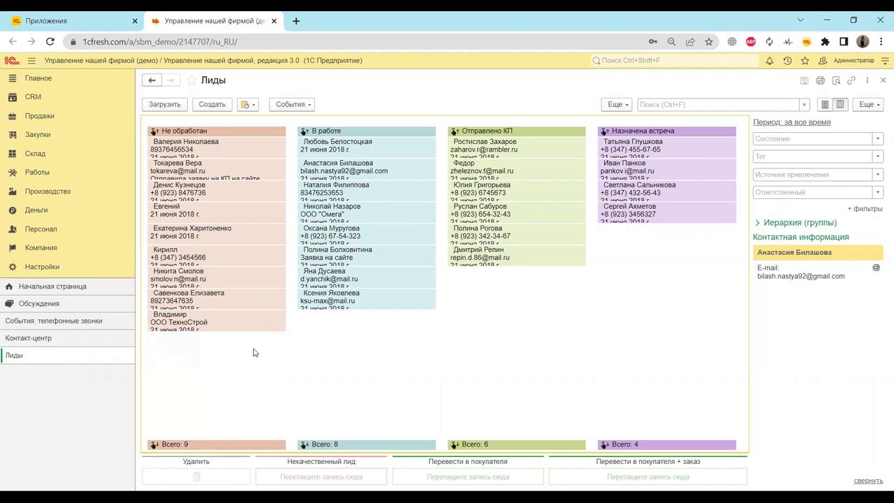
# Move the ООО "ТехноСтрой" lead from the Не обработан column to the В работе column
pyautogui.click(177, 325)
pyautogui.moveTo(267, 330); pyautogui.dragTo(308, 334)
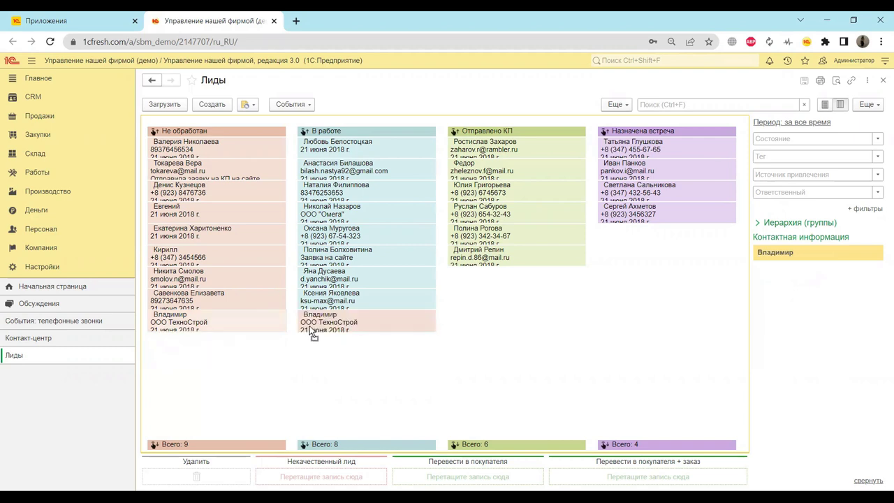
pyautogui.moveTo(313, 330); pyautogui.dragTo(334, 277)
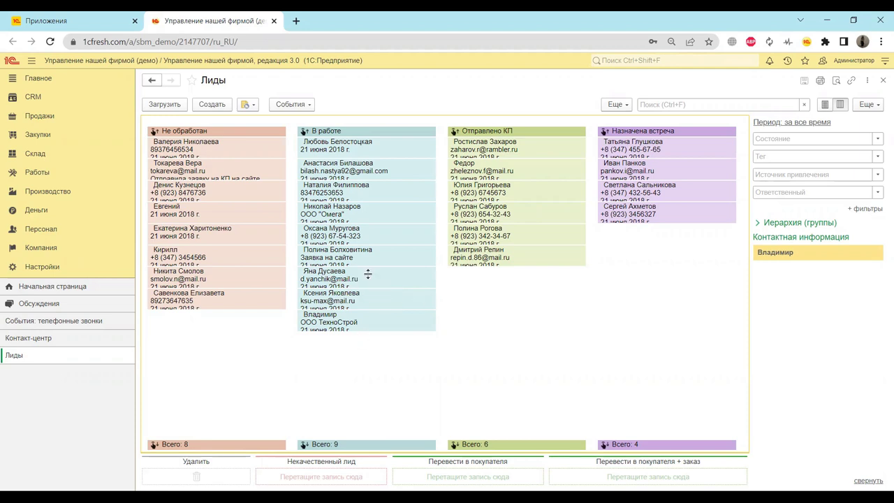
pyautogui.rightClick(333, 325)
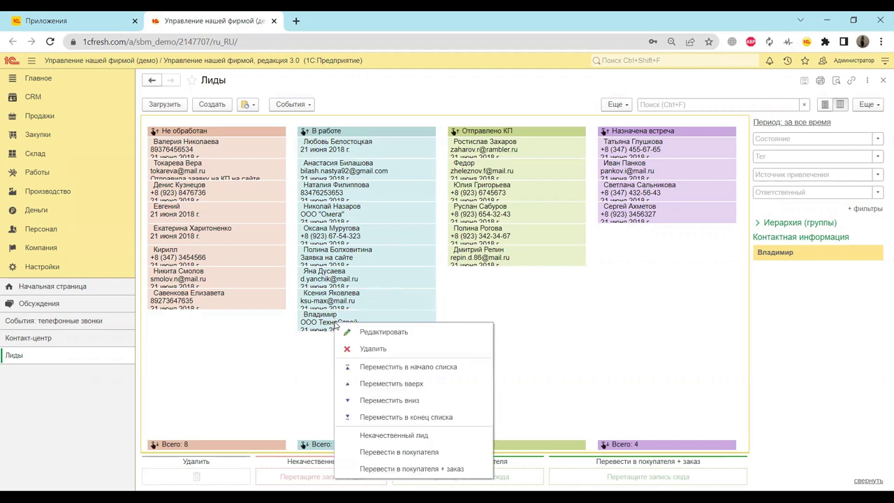
pyautogui.click(508, 292)
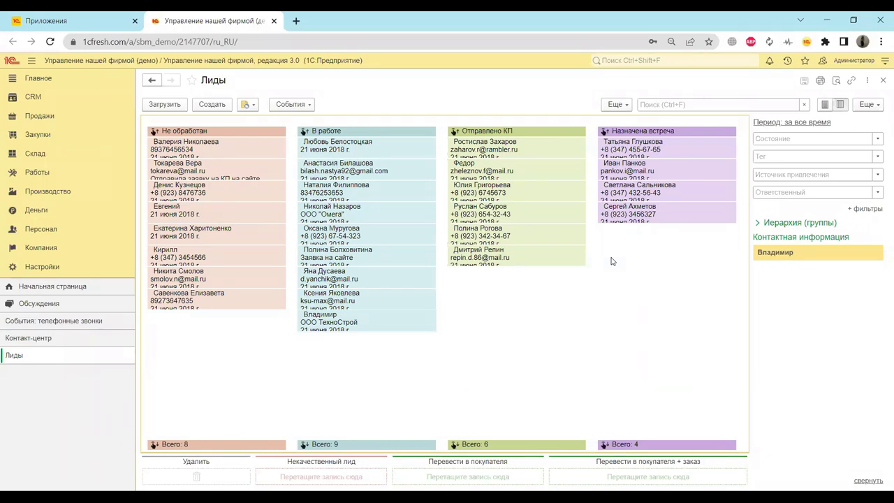
# Convert the last lead in the Назначена встреча column to a customer and close the customer's card
pyautogui.rightClick(631, 215)
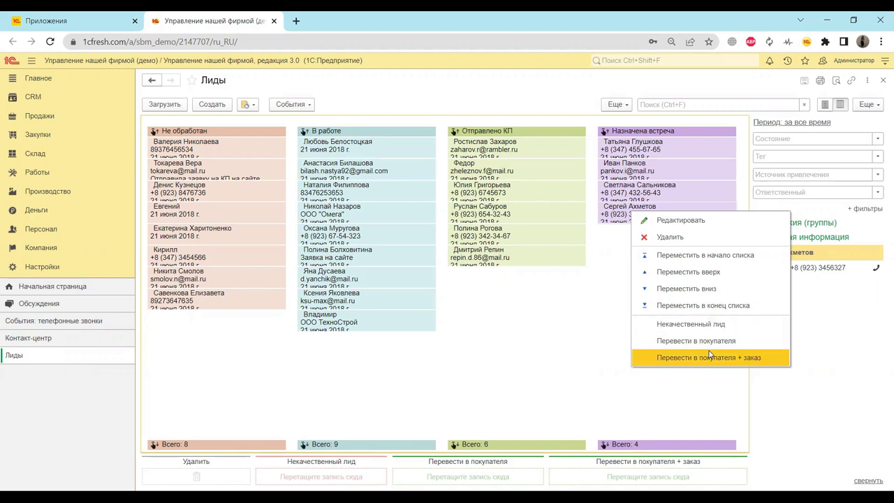
pyautogui.click(709, 347)
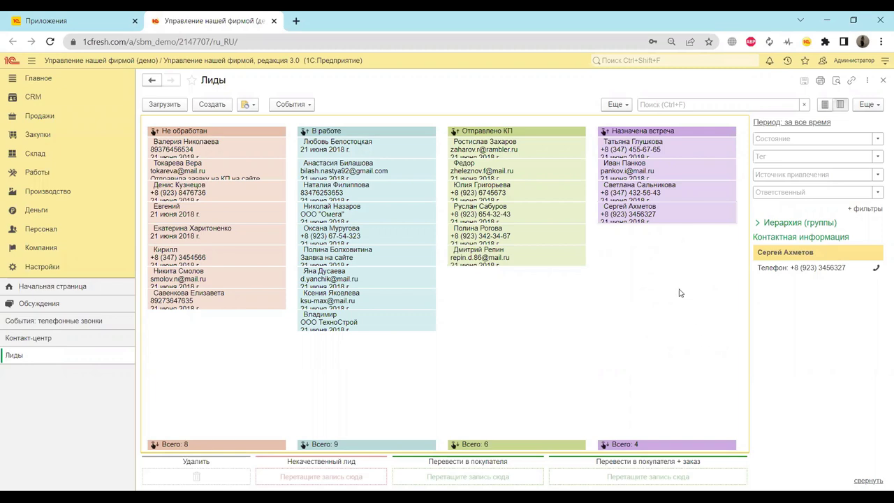
pyautogui.doubleClick(663, 215)
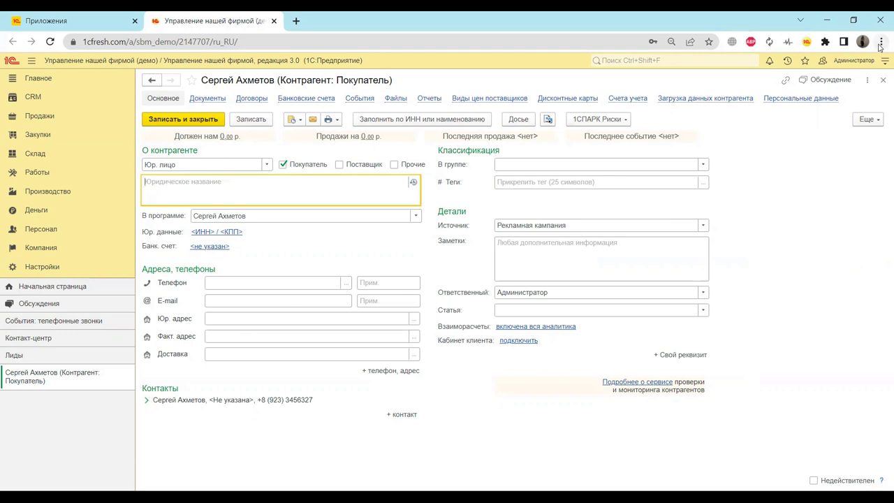
pyautogui.click(881, 81)
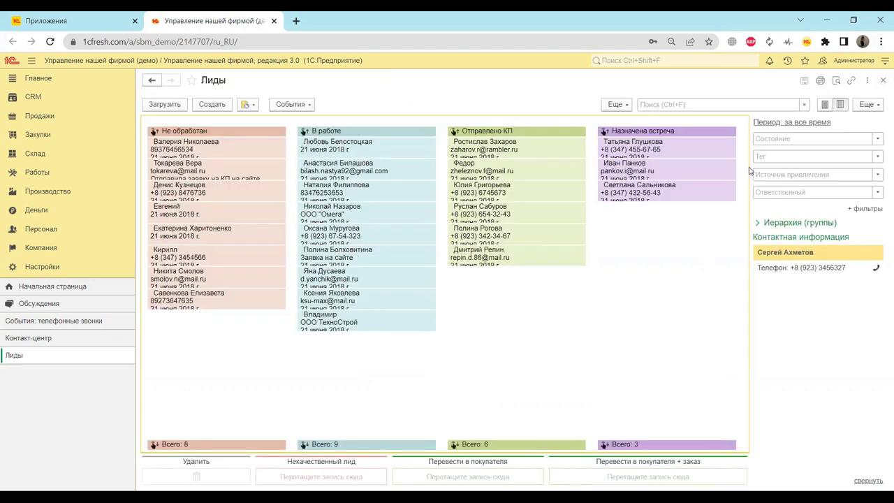
pyautogui.rightClick(656, 193)
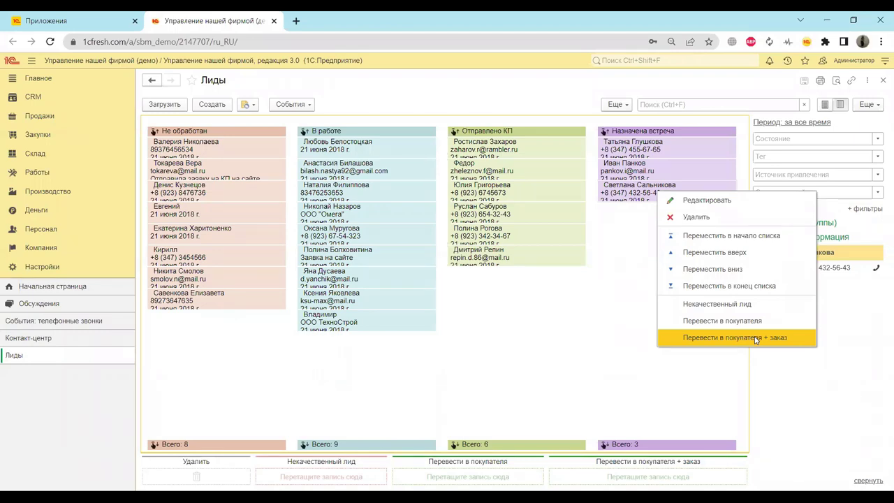
pyautogui.click(577, 337)
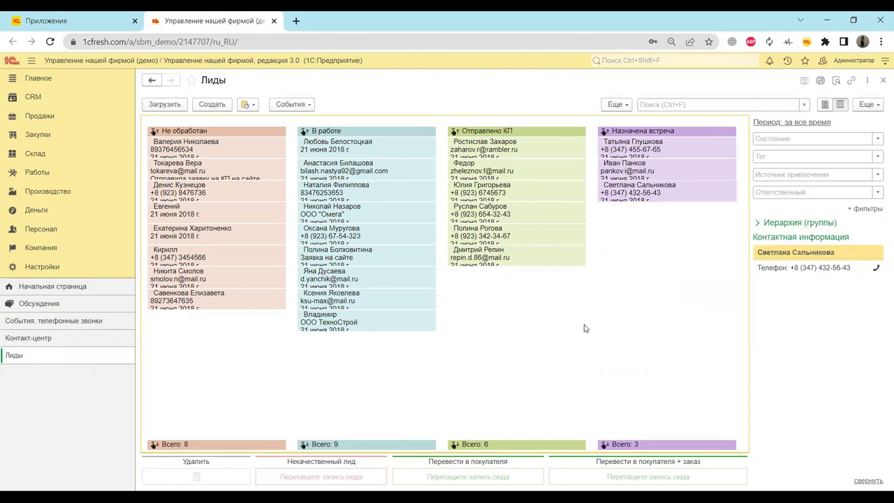
# Show the leads as a list with narrower Представление and Состояние columns, and open the last lead's card
pyautogui.click(824, 105)
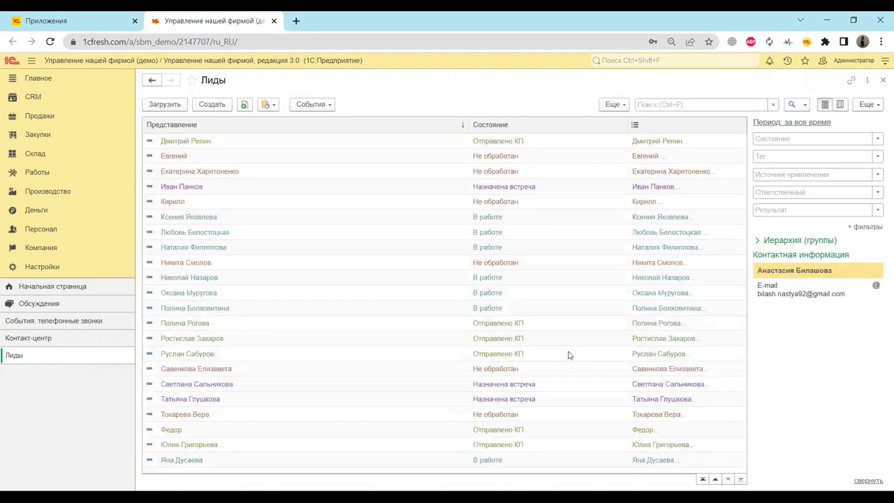
pyautogui.moveTo(468, 127); pyautogui.dragTo(371, 127)
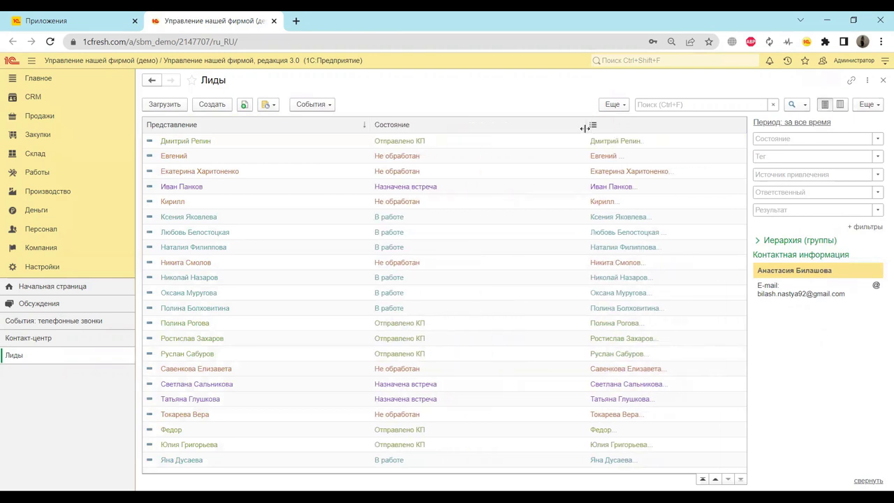
pyautogui.moveTo(584, 128); pyautogui.dragTo(571, 128)
pyautogui.click(207, 462)
pyautogui.doubleClick(208, 463)
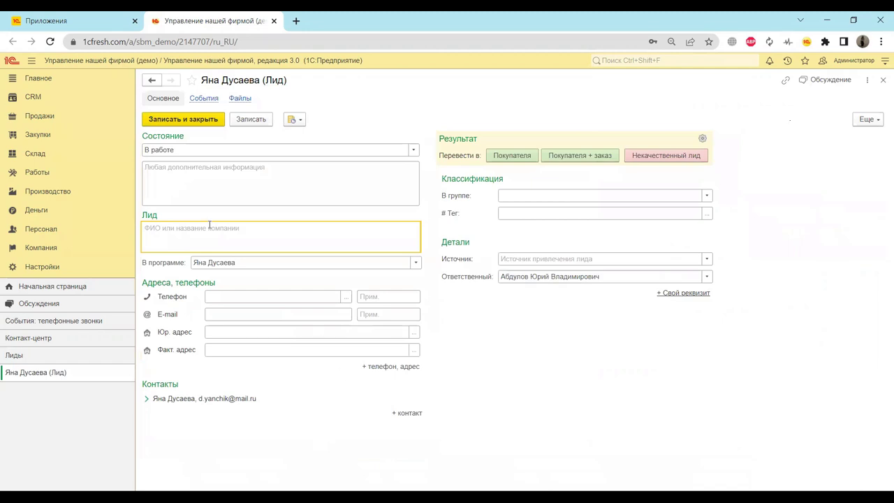
# Examine the states available for the lead and the full Состояния лидов list, keeping the current state
pyautogui.click(380, 153)
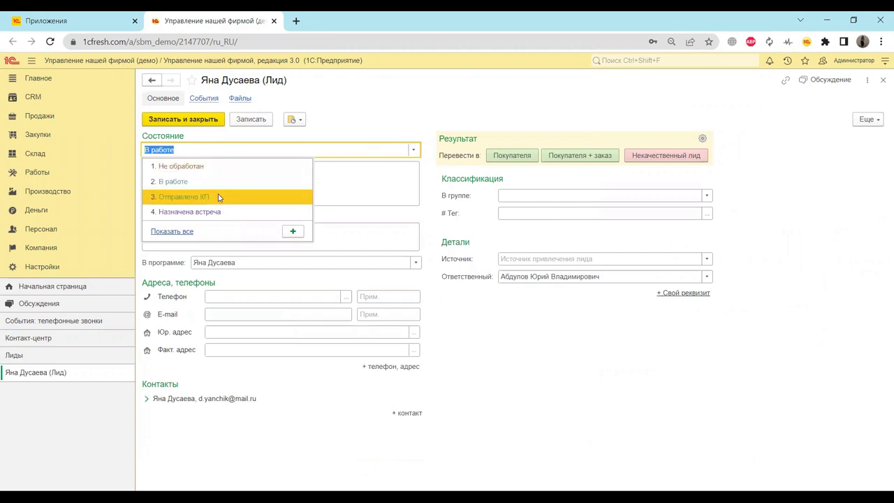
pyautogui.press('Escape')
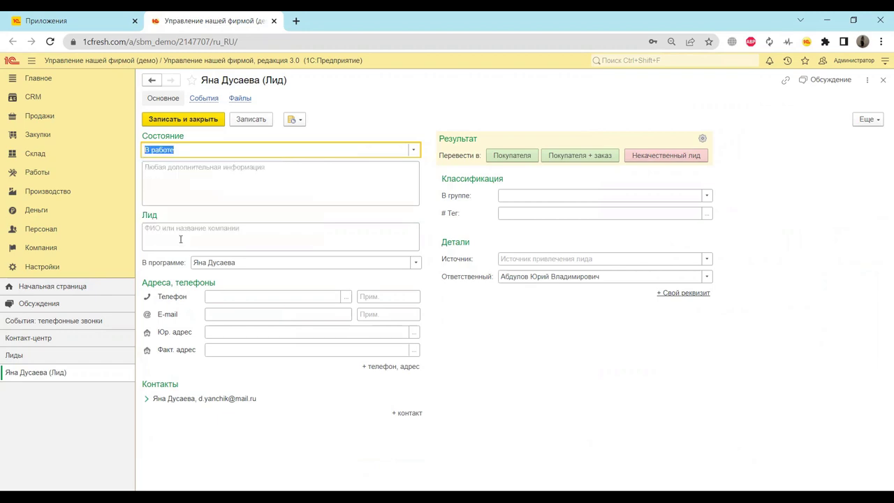
pyautogui.press('F4')
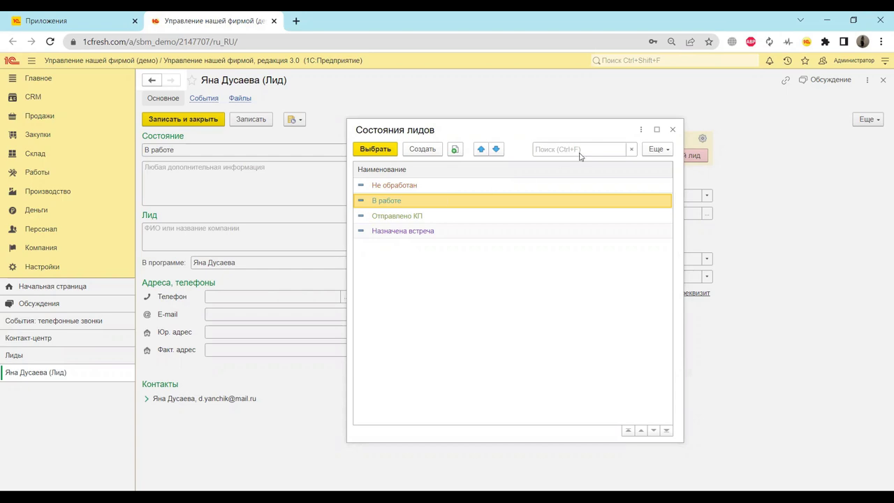
pyautogui.click(673, 129)
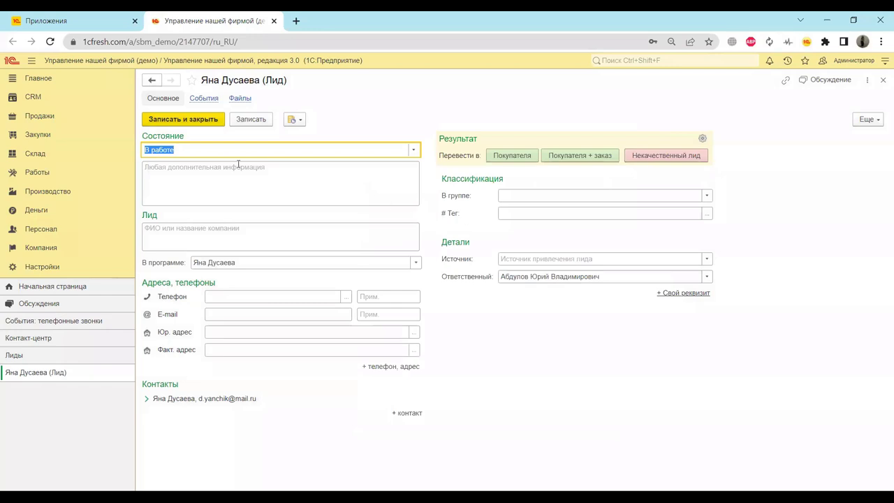
# Go through the lead card's notes, name, phone, e-mail and legal address fields, and add a blank contact entry
pyautogui.click(165, 165)
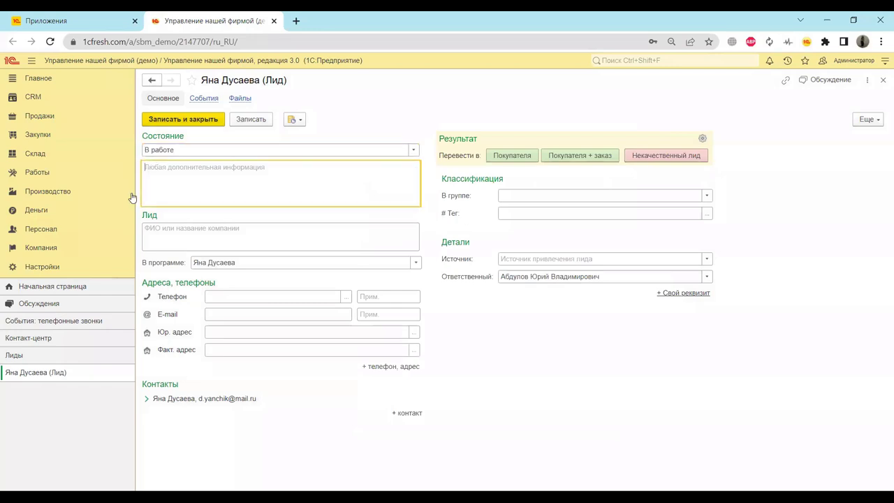
pyautogui.click(171, 245)
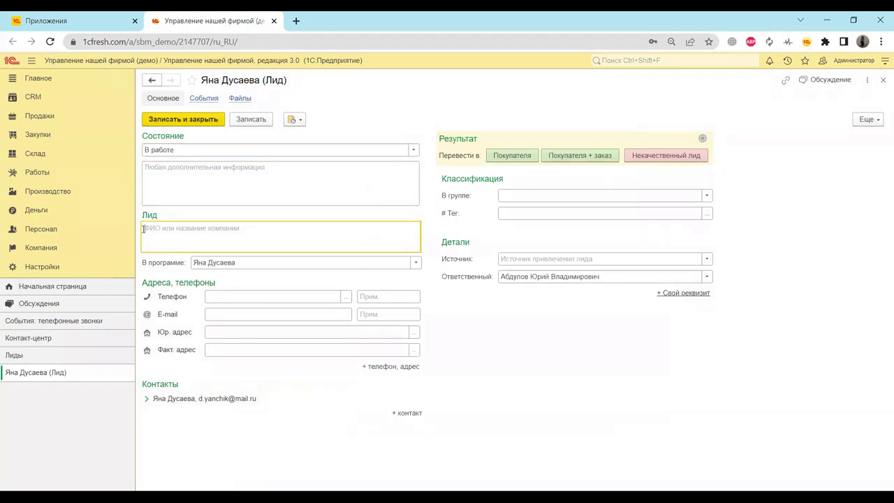
pyautogui.click(259, 266)
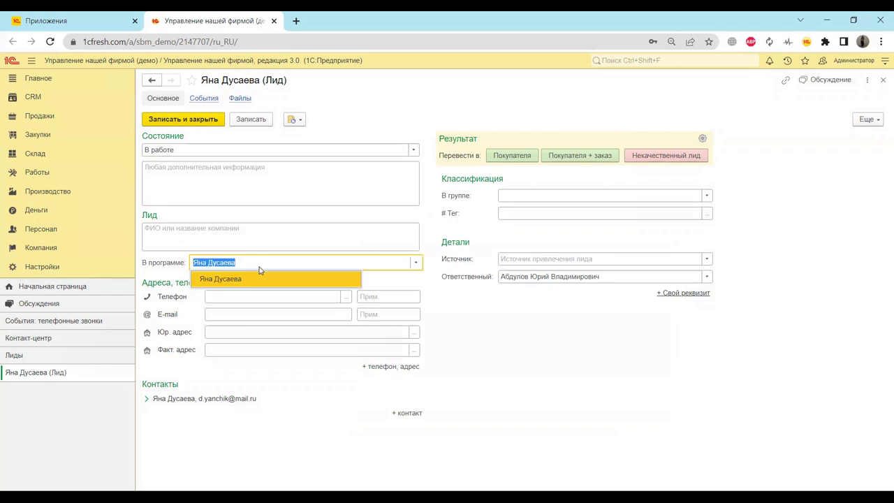
pyautogui.click(478, 310)
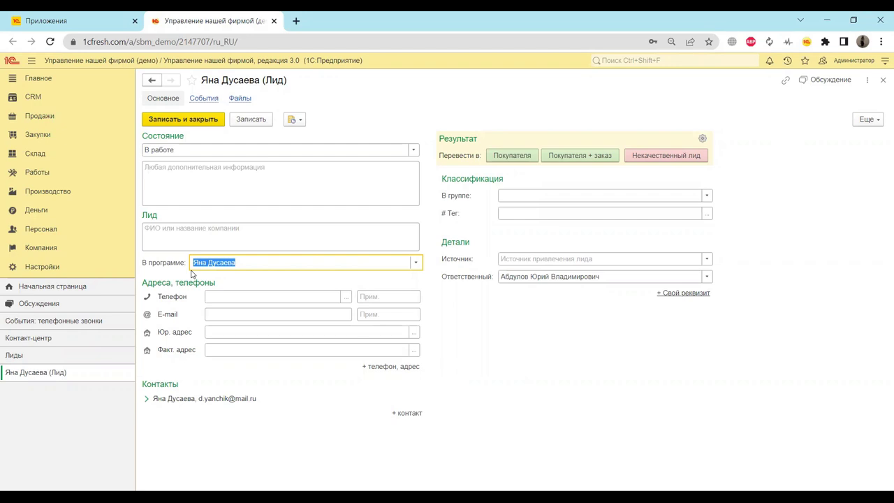
pyautogui.click(220, 299)
pyautogui.click(213, 315)
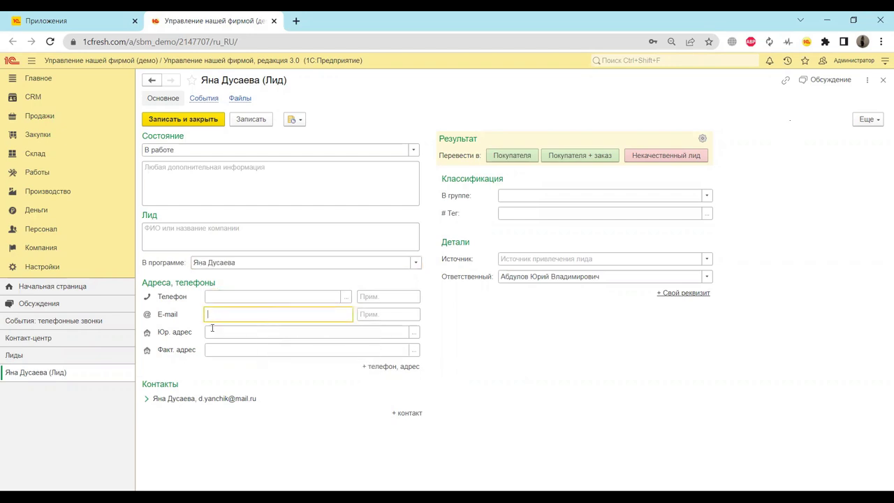
pyautogui.click(213, 337)
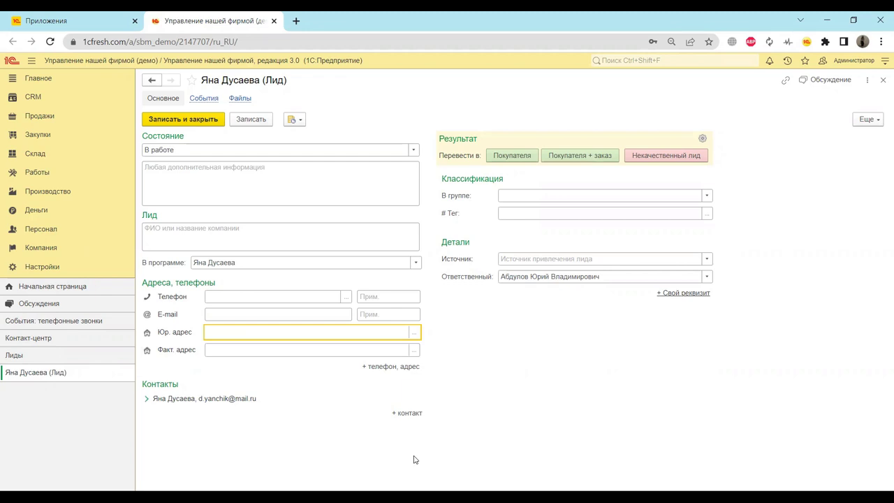
pyautogui.click(409, 414)
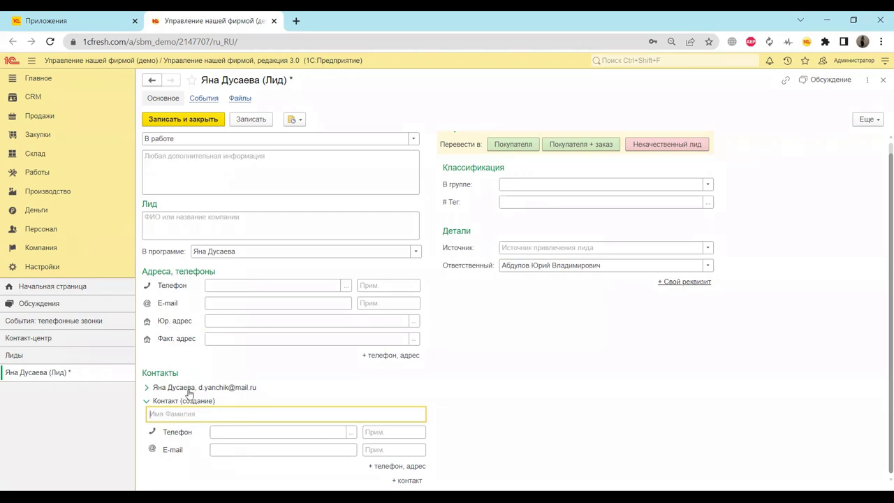
# Examine the last contact's card in the Контакты list, return to the lead's card and collapse the blank contact entry
pyautogui.click(40, 106)
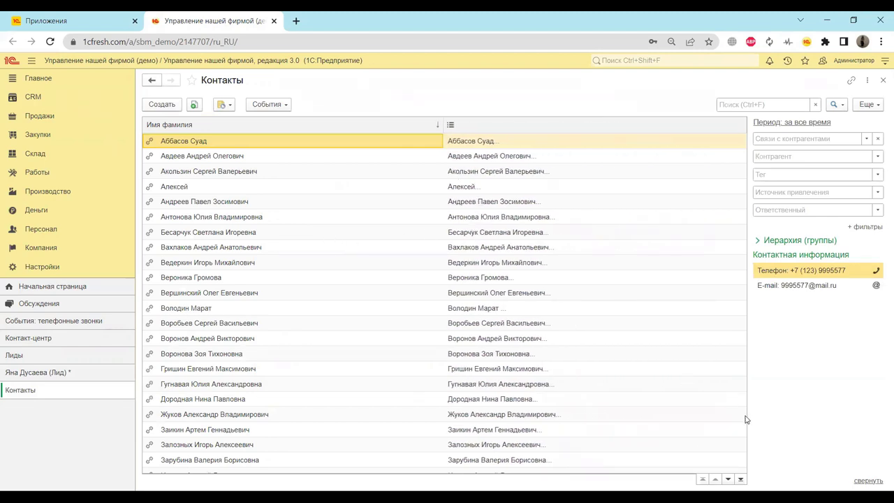
pyautogui.scroll(-10, 271, 463)
pyautogui.click(263, 459)
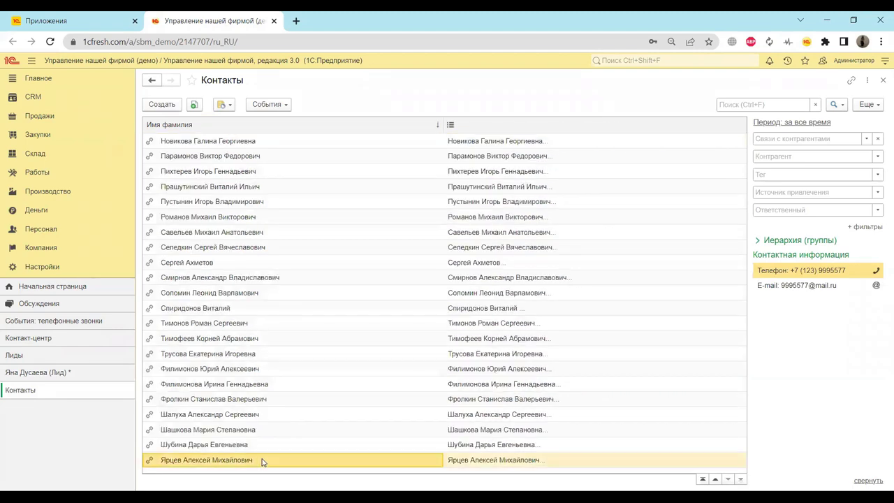
pyautogui.press('Return')
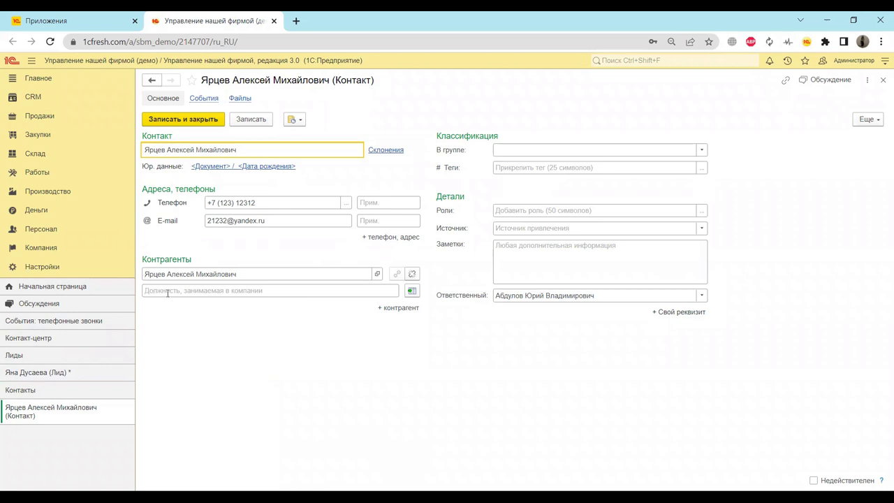
pyautogui.click(882, 81)
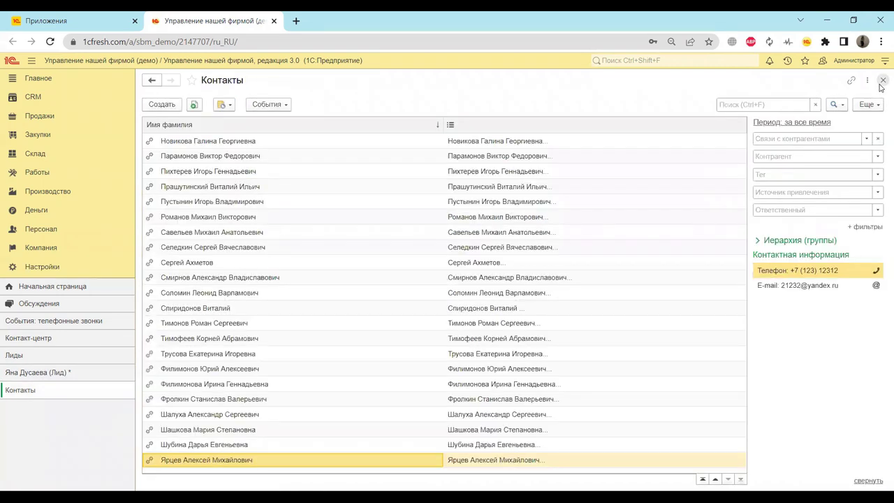
pyautogui.click(882, 82)
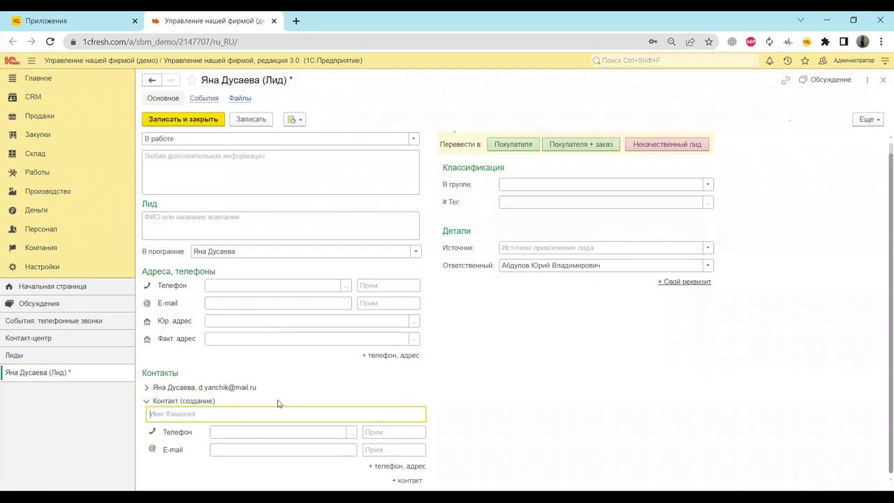
pyautogui.click(147, 402)
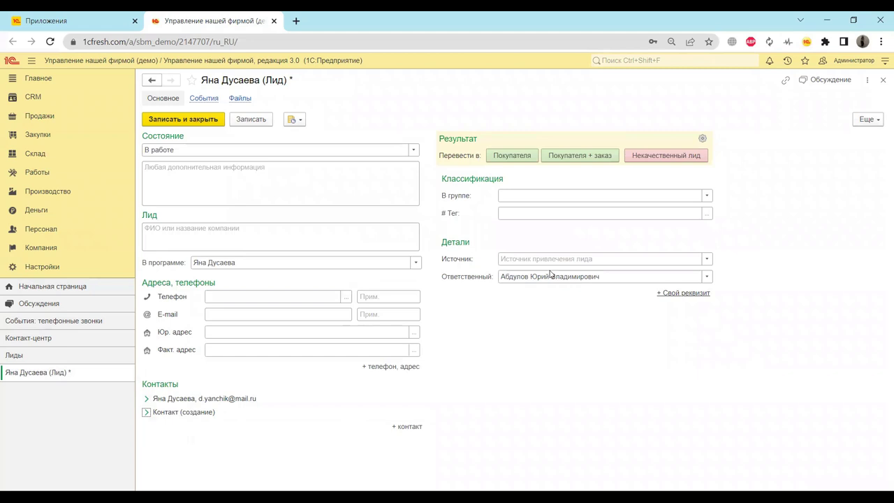
# Examine the lead groups offered for the В группе field, including the full Лиды group list, without assigning one
pyautogui.click(534, 198)
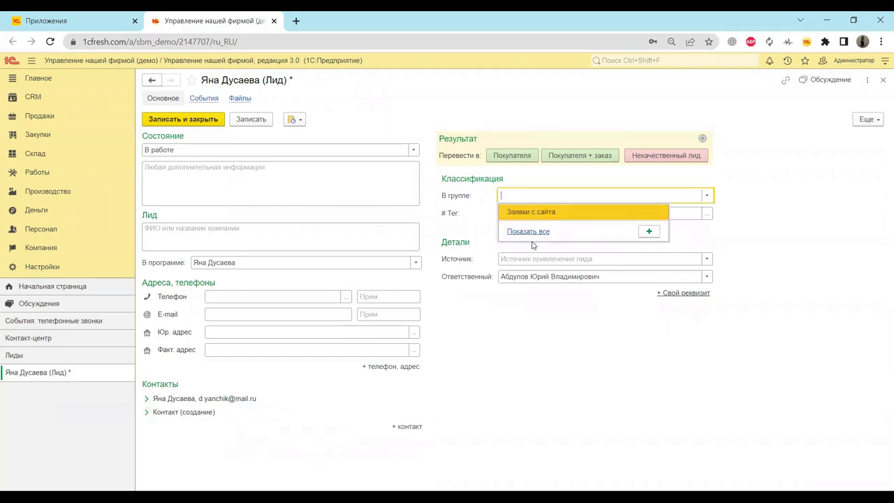
pyautogui.click(534, 234)
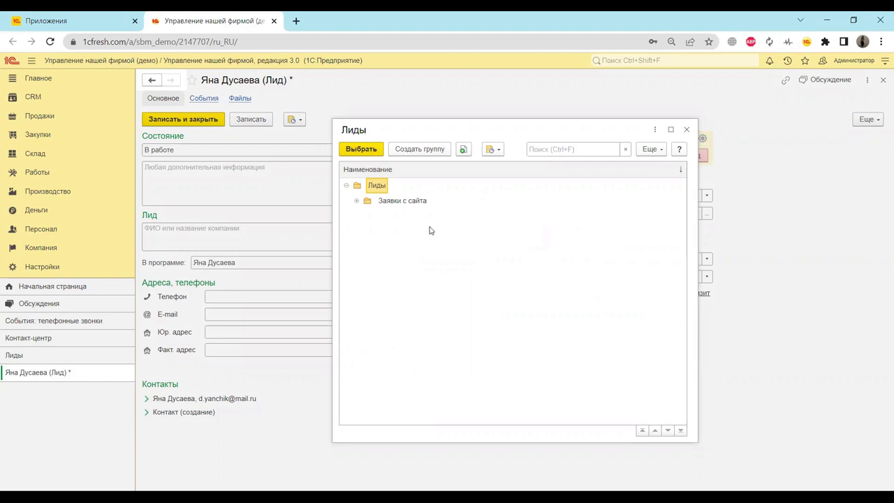
pyautogui.click(400, 202)
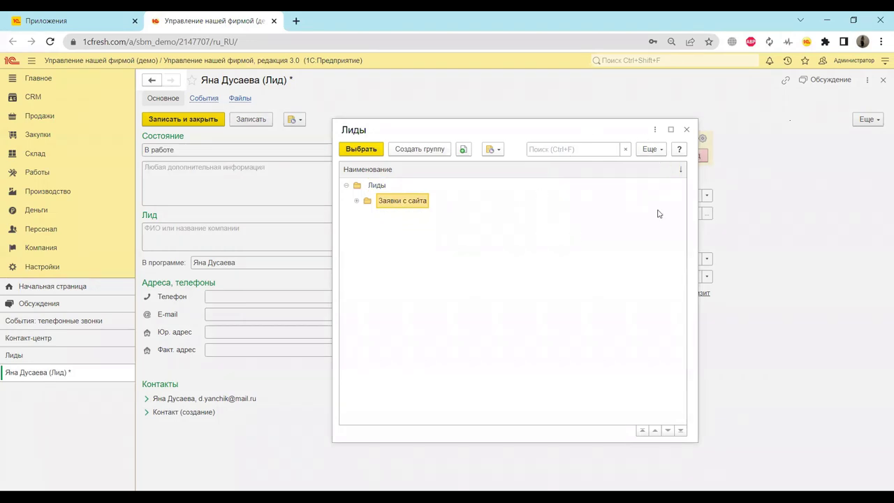
pyautogui.click(687, 131)
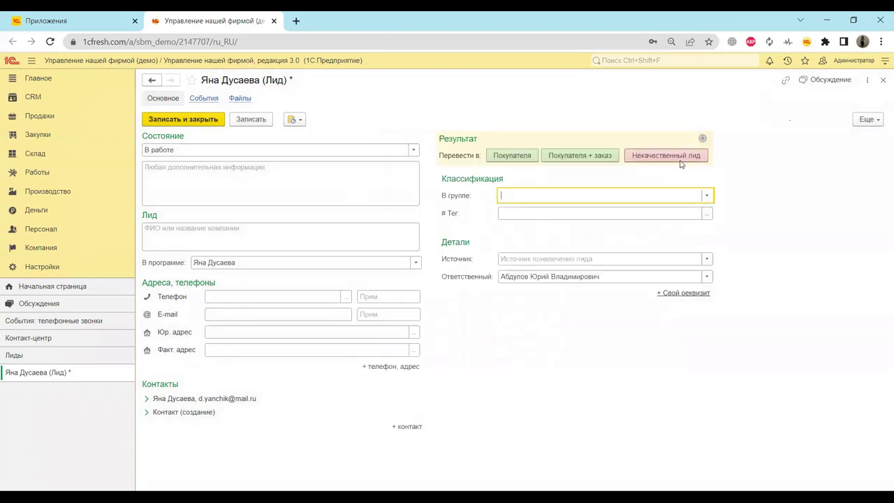
# Examine the lead's Источник options without choosing one, and close the lead's card without saving its changes
pyautogui.click(597, 260)
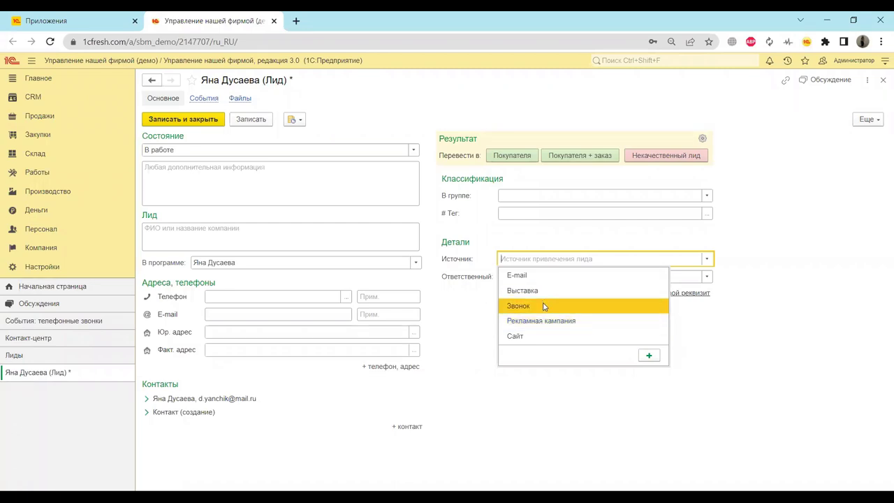
pyautogui.click(472, 300)
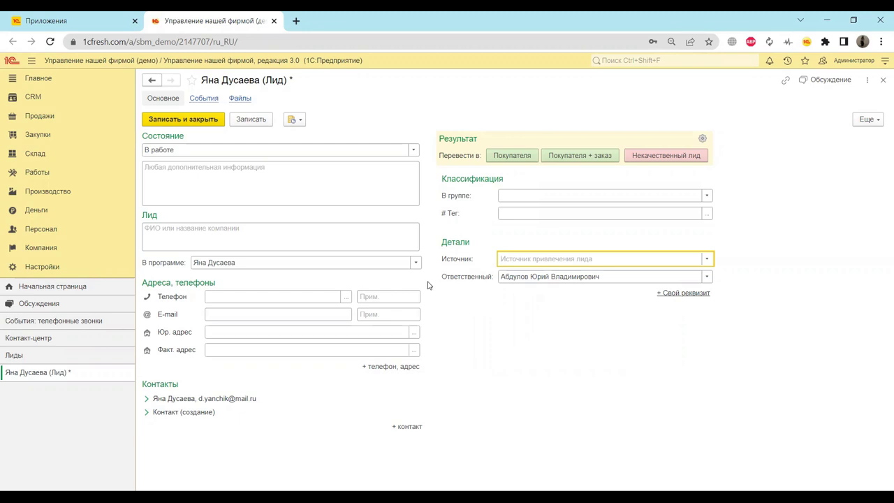
pyautogui.click(883, 80)
pyautogui.click(489, 299)
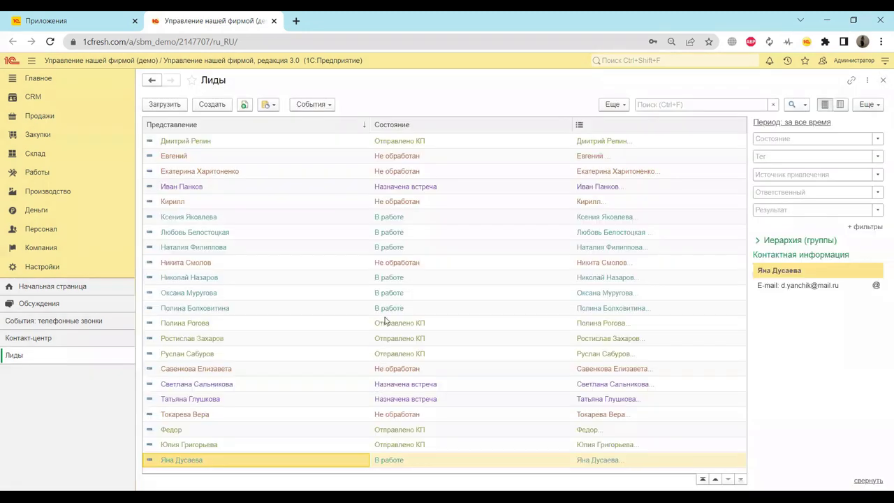
# Narrow the Представление column in the lead list and show the leads as a board grouped by state
pyautogui.moveTo(367, 124); pyautogui.dragTo(340, 124)
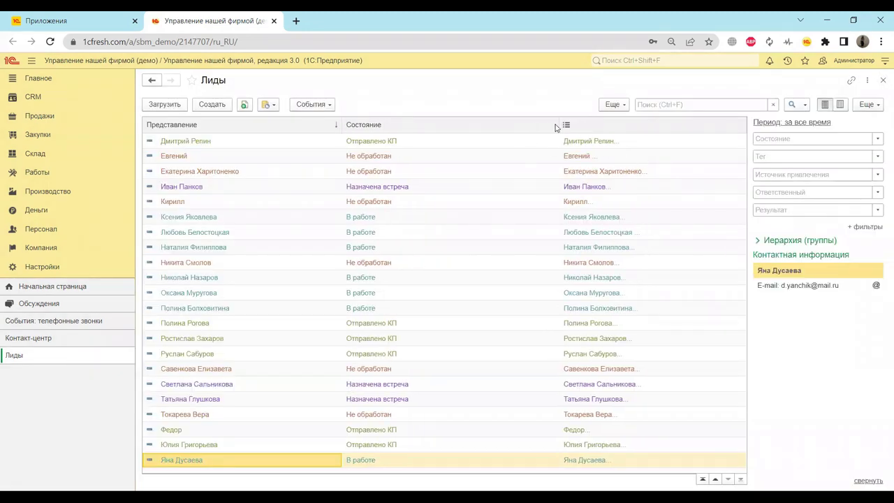
pyautogui.moveTo(529, 131); pyautogui.dragTo(526, 131)
pyautogui.click(840, 106)
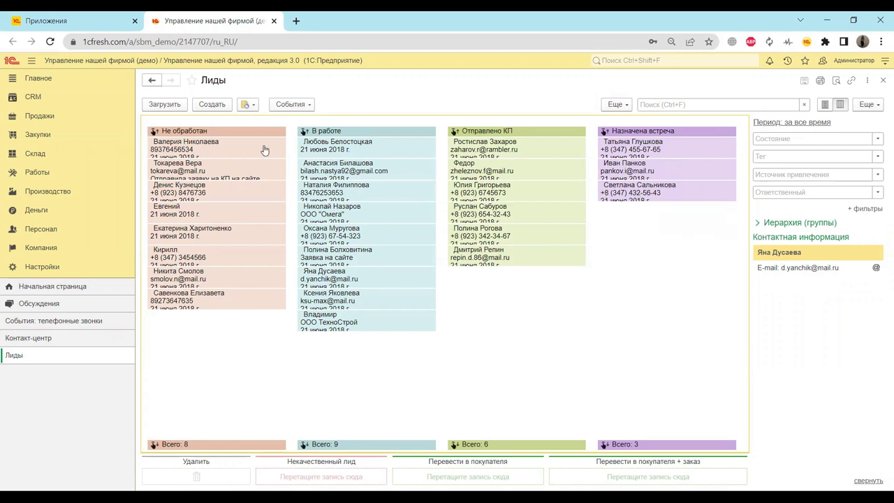
# Add Прочие, Записи, Встречи and Звонки from the События group of the CRM section to the favourites
pyautogui.click(81, 102)
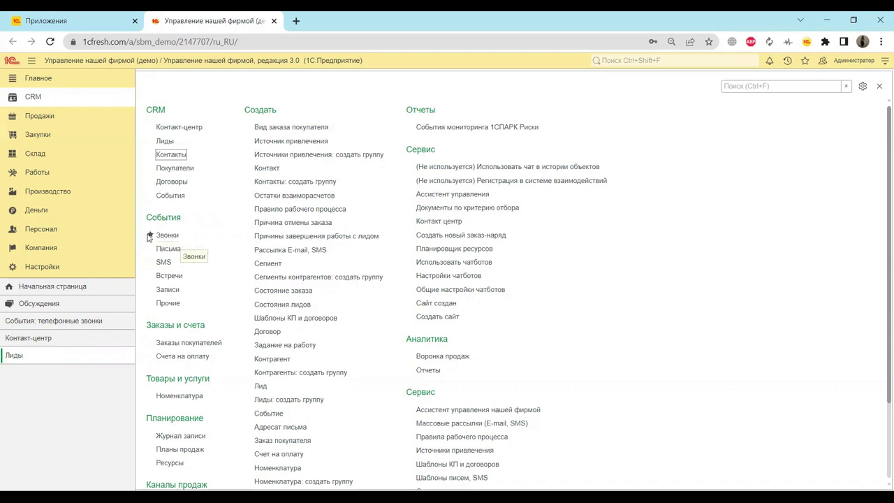
pyautogui.click(150, 303)
pyautogui.click(149, 289)
pyautogui.click(149, 276)
pyautogui.click(150, 235)
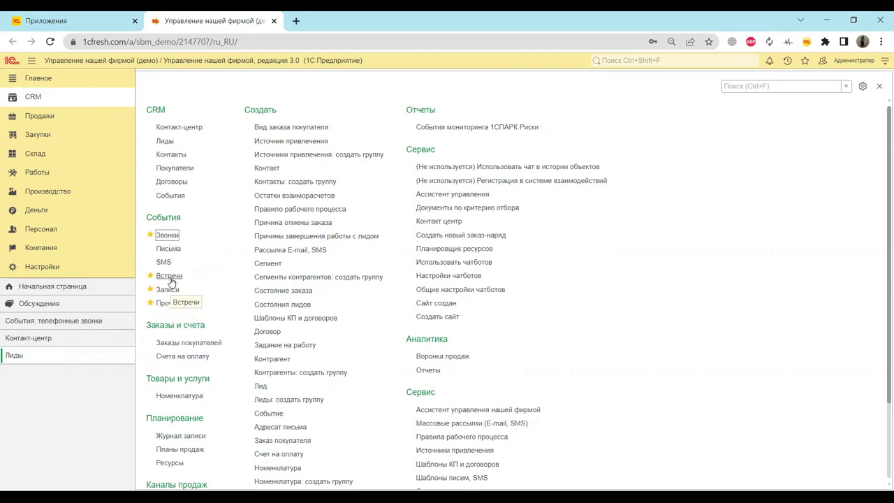
# Open the last event in the Встречи list and examine the Темы событий (шаблоны) list, keeping the event's current topic
pyautogui.click(202, 309)
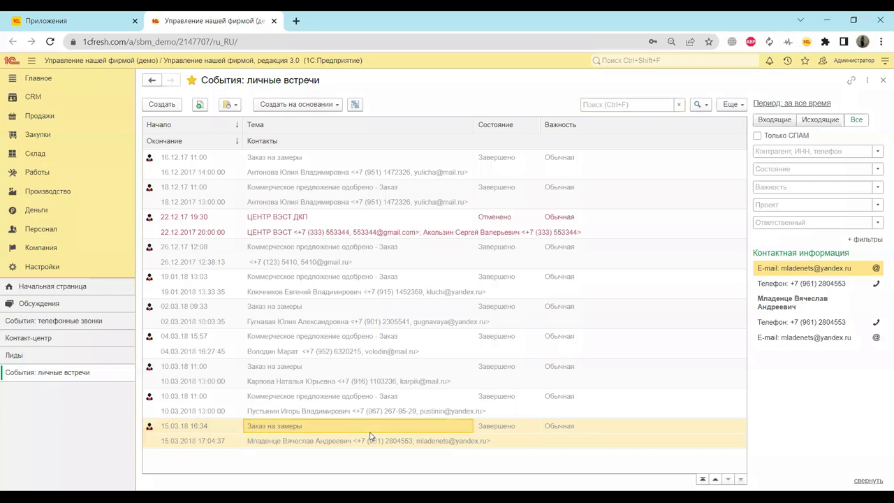
pyautogui.doubleClick(287, 444)
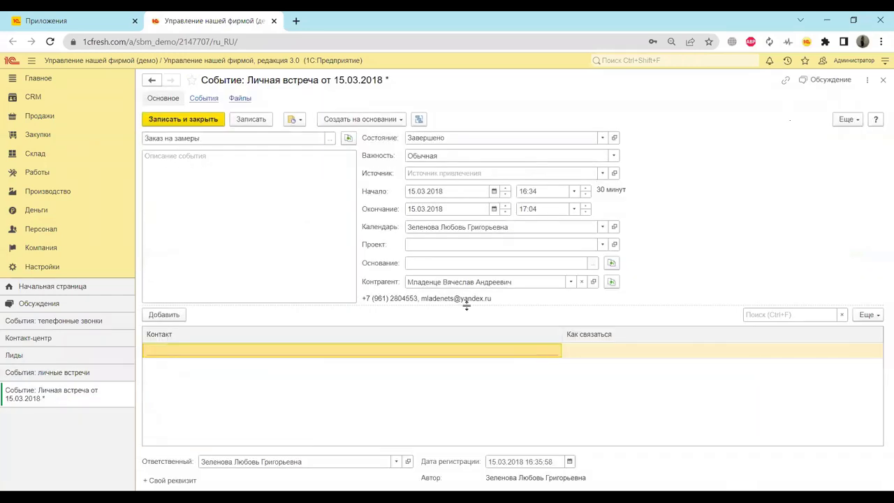
pyautogui.click(188, 137)
pyautogui.click(330, 137)
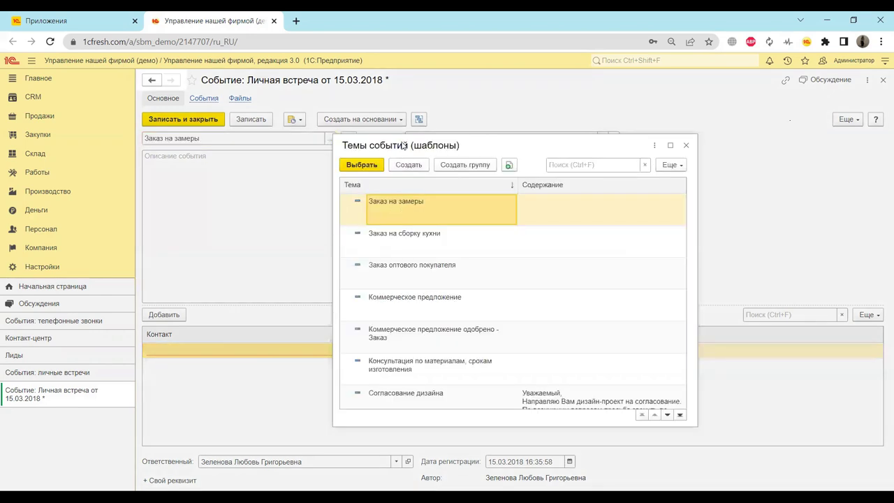
pyautogui.moveTo(407, 150); pyautogui.dragTo(373, 135)
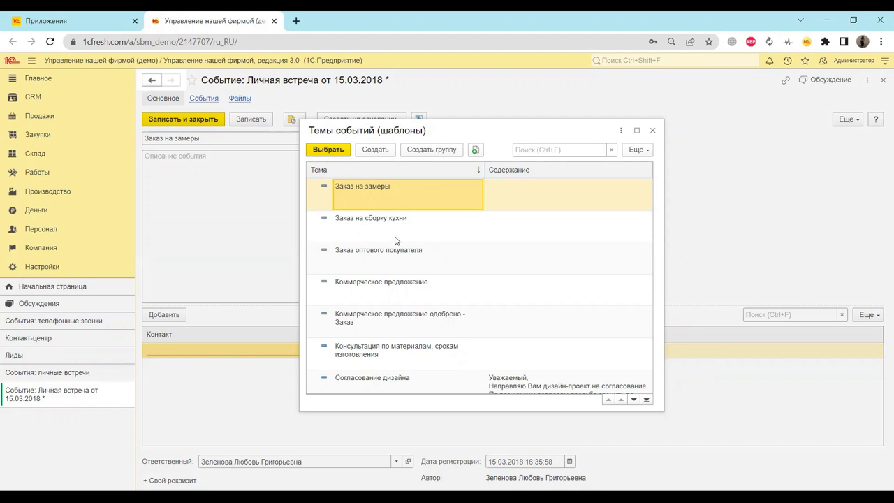
pyautogui.scroll(-3, 452, 316)
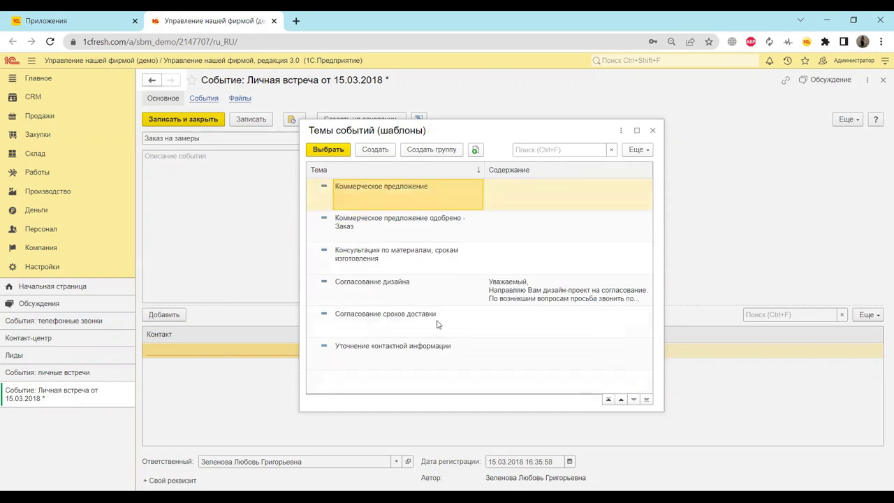
pyautogui.click(438, 324)
pyautogui.click(422, 352)
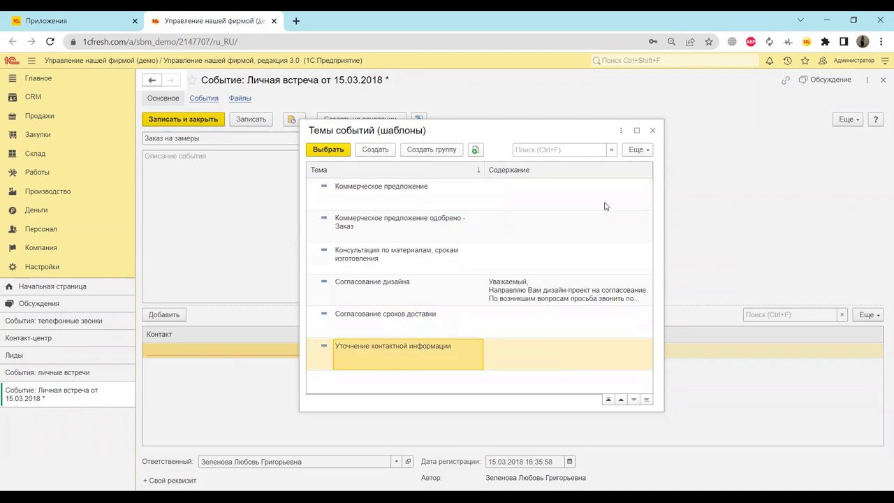
pyautogui.click(653, 132)
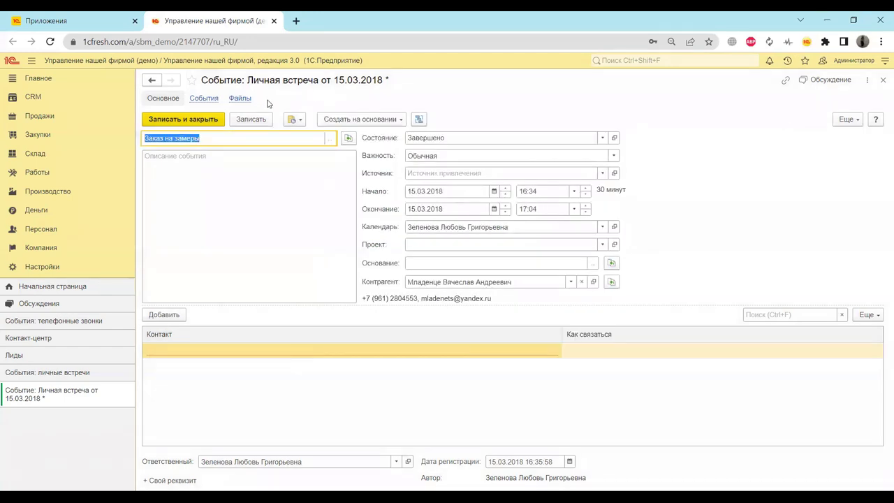
# Examine the meeting's Важность and Источник options without changing either field
pyautogui.click(448, 153)
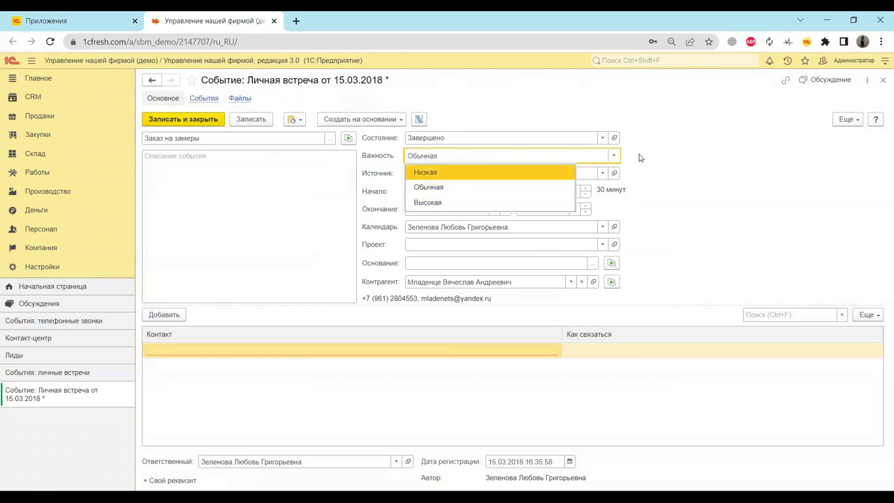
pyautogui.press('Escape')
pyautogui.click(602, 175)
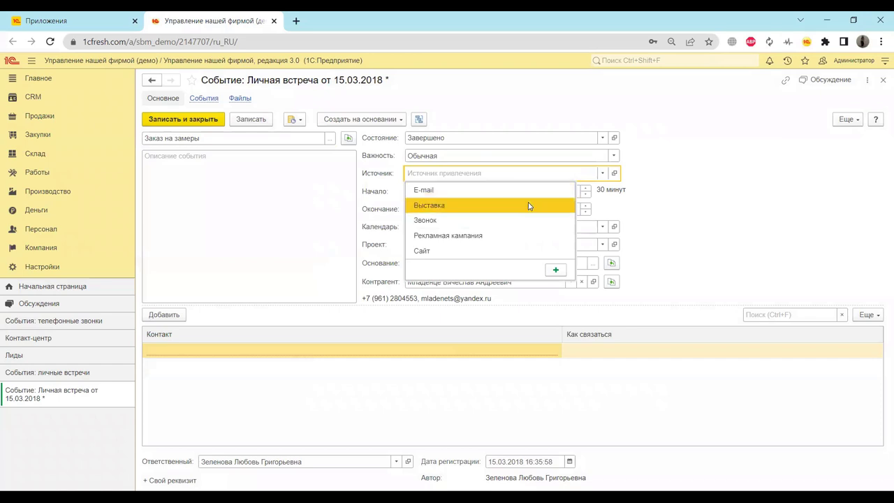
pyautogui.press('Up')
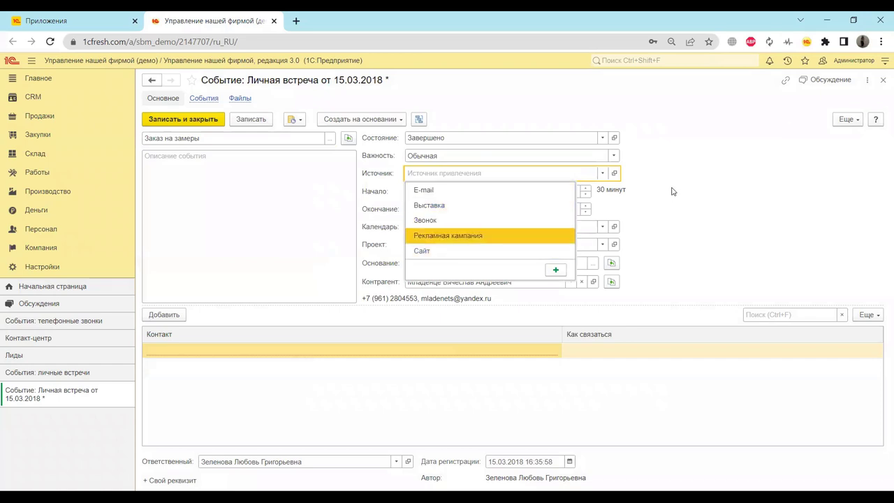
pyautogui.press('Escape')
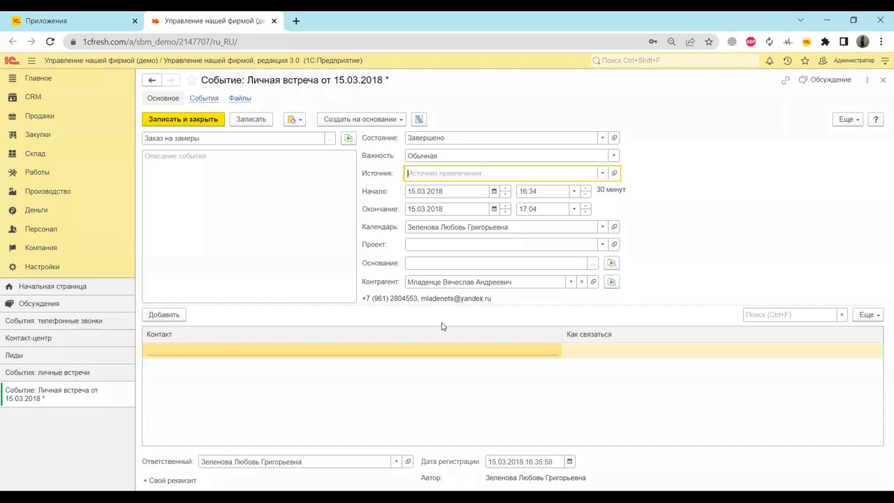
# Go to the meeting's contact table, and close the meeting card with its changes saved
pyautogui.click(292, 377)
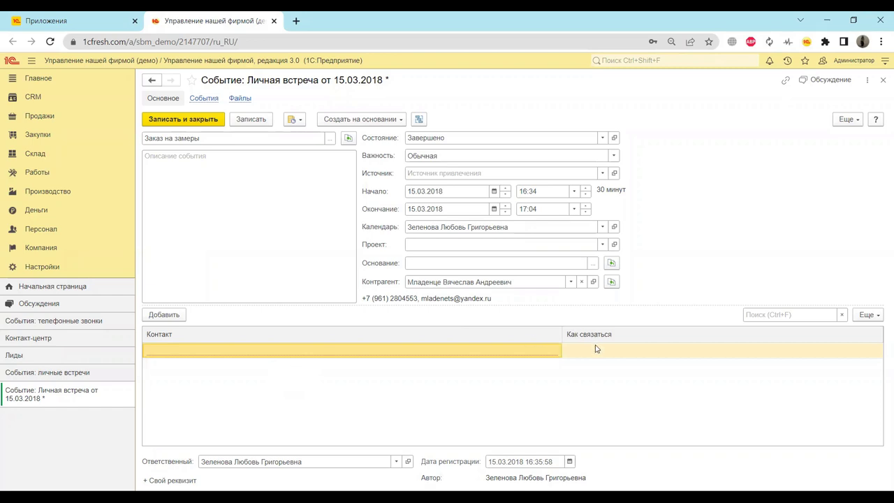
pyautogui.click(883, 80)
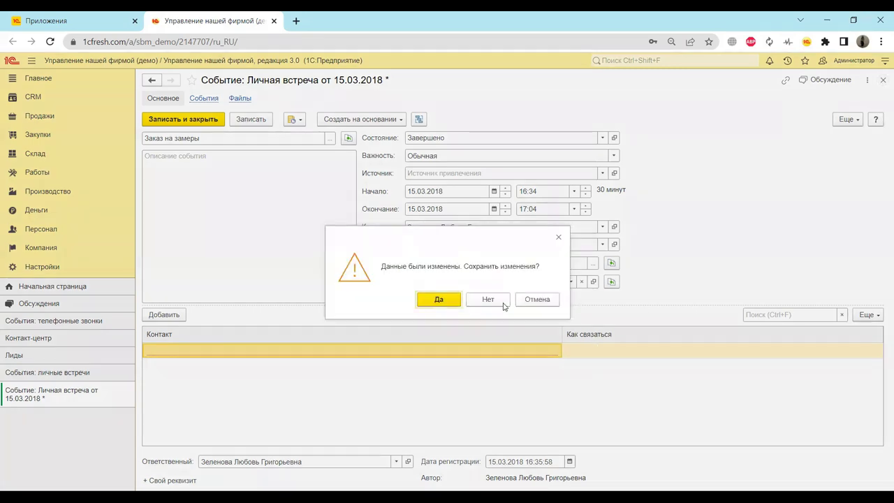
pyautogui.click(442, 302)
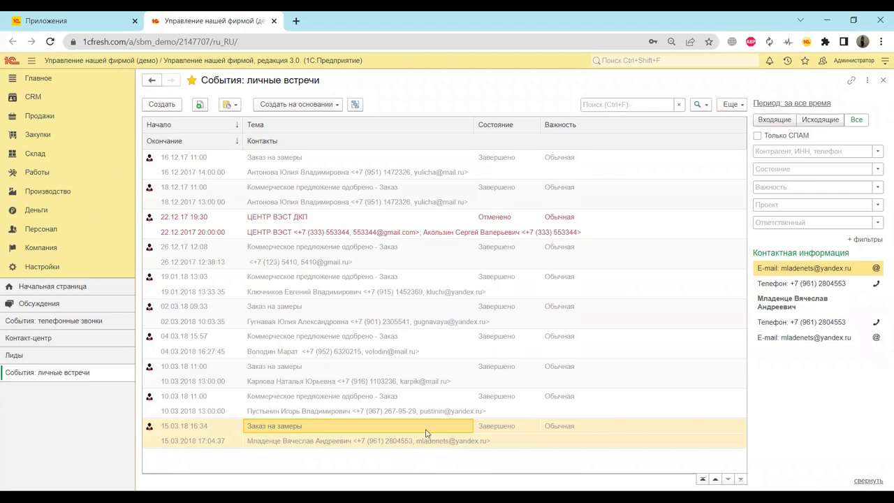
pyautogui.click(385, 371)
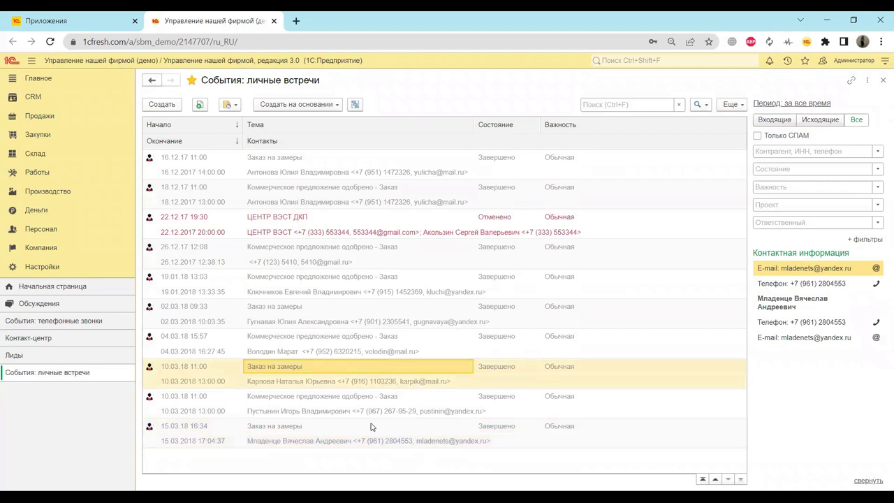
pyautogui.click(370, 426)
pyautogui.click(366, 440)
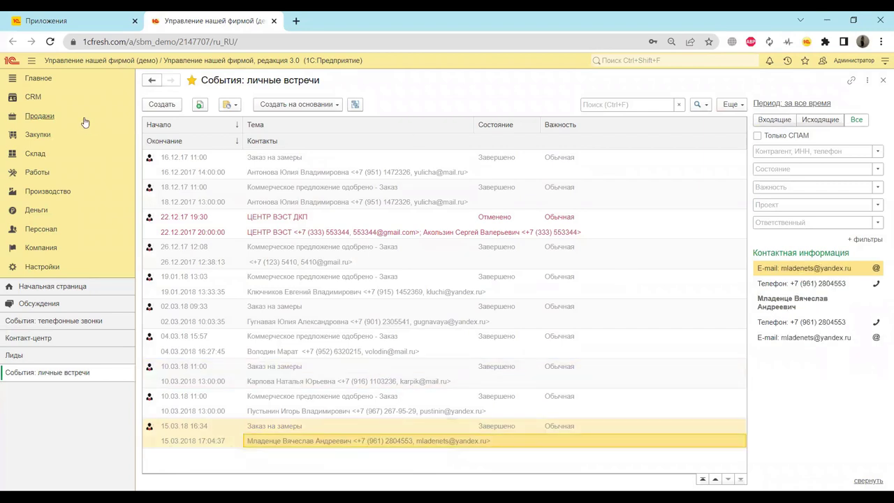
# Open the card of the last phone call in the Звонки list of the CRM section
pyautogui.click(44, 96)
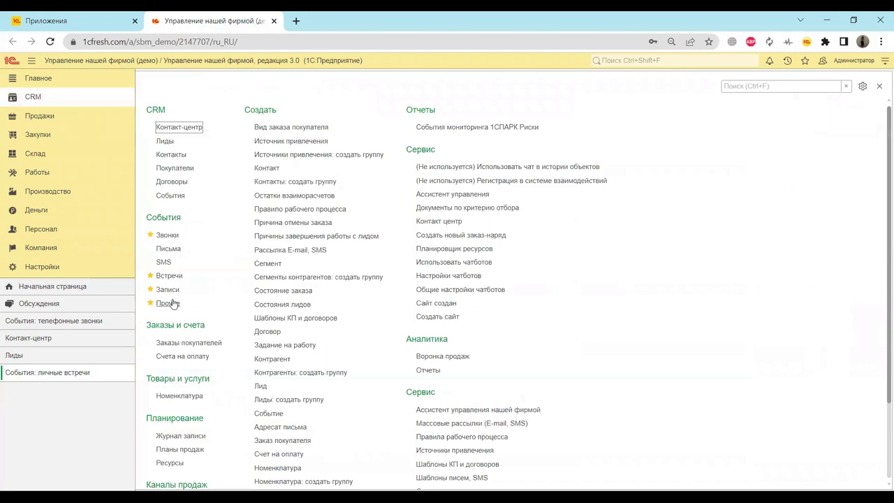
pyautogui.click(167, 235)
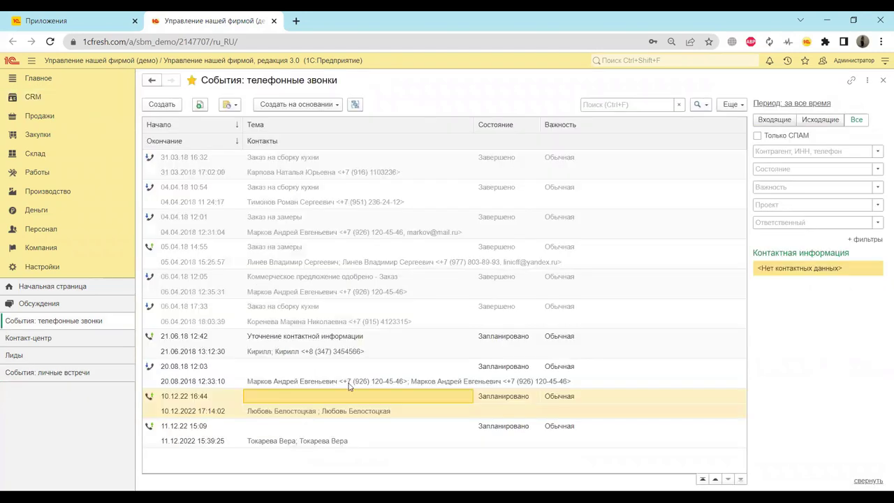
pyautogui.click(325, 435)
pyautogui.doubleClick(323, 435)
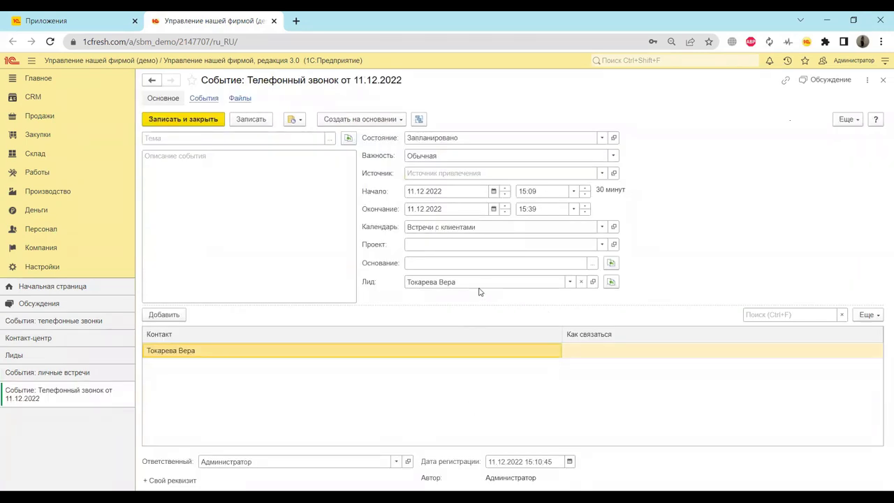
# Narrow the Контакт column in the call's contact table and look through the event topic templates without choosing one
pyautogui.moveTo(562, 334); pyautogui.dragTo(410, 349)
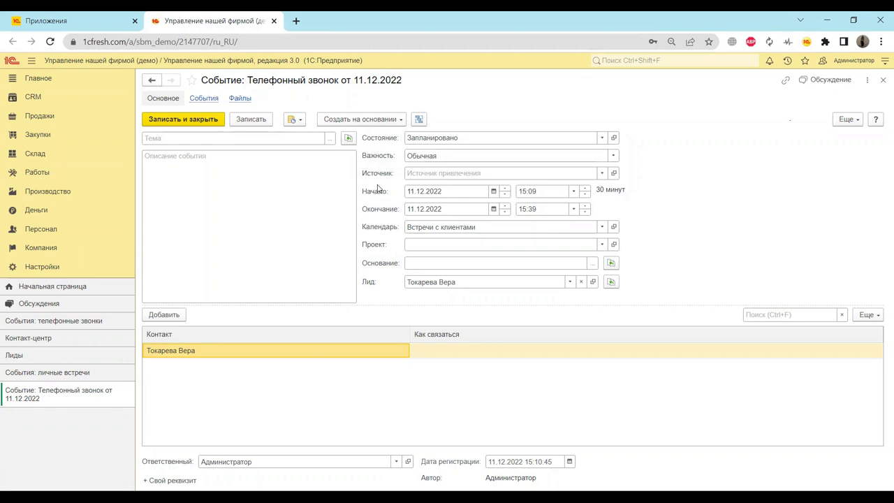
pyautogui.click(330, 138)
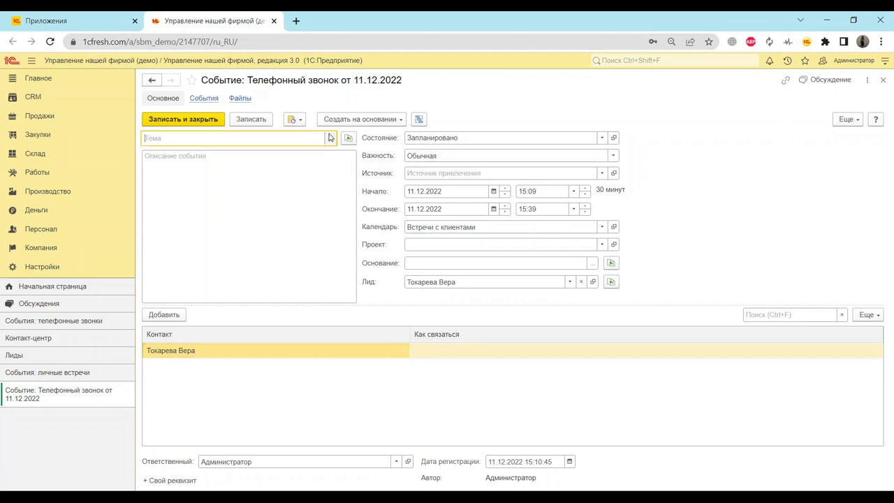
pyautogui.scroll(-3, 401, 248)
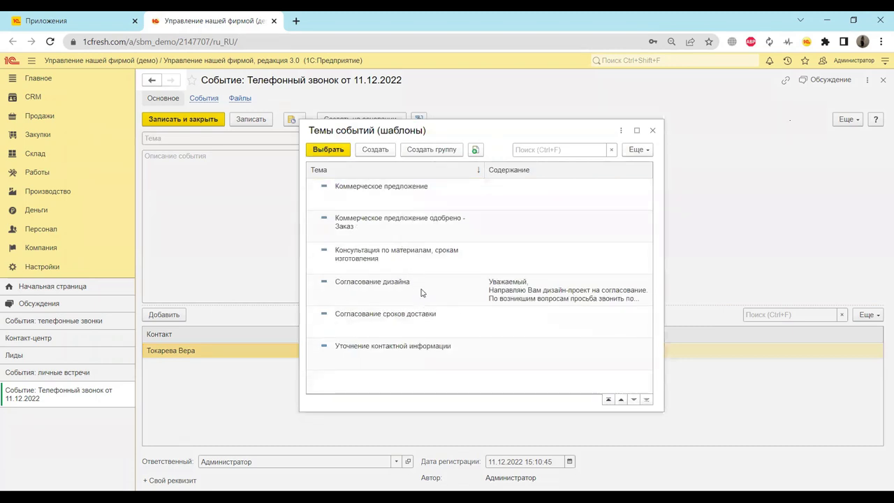
pyautogui.click(652, 130)
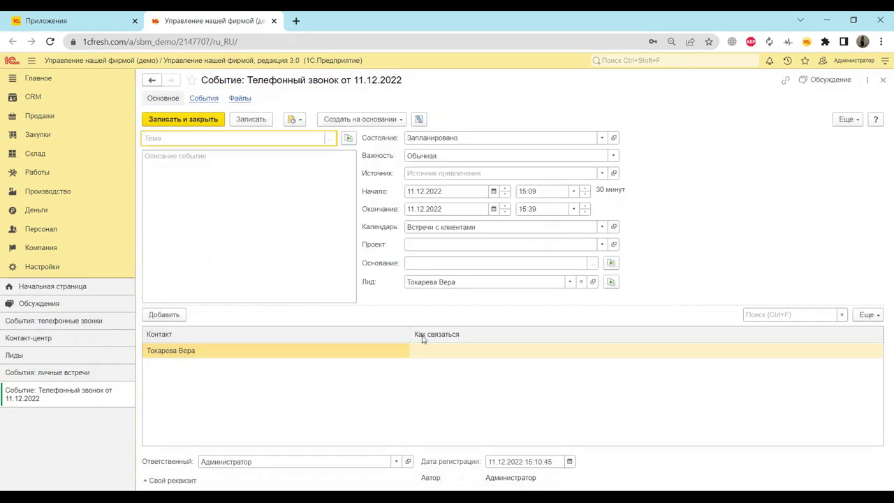
# Narrow the Контакт column a little further and select the call's contact row
pyautogui.moveTo(409, 334); pyautogui.dragTo(384, 335)
pyautogui.click(391, 356)
pyautogui.click(358, 354)
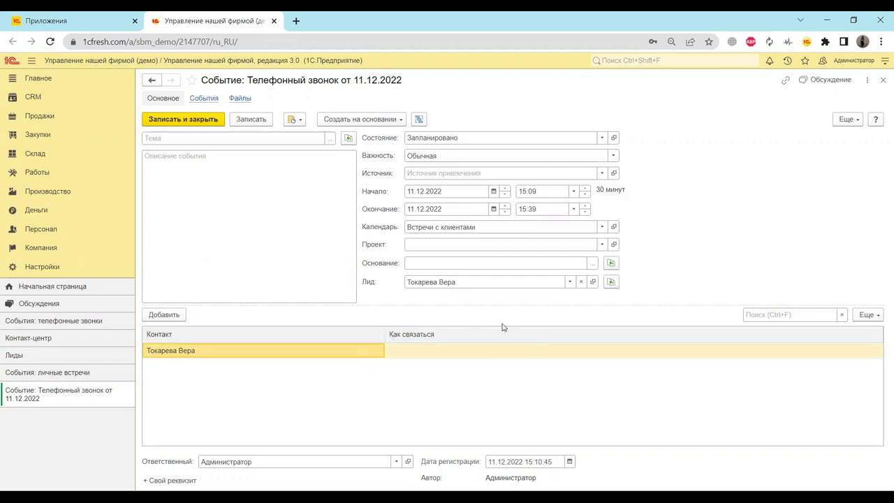
# Close the phone call card and open the card of the only message in the SMS list of the CRM section
pyautogui.click(882, 82)
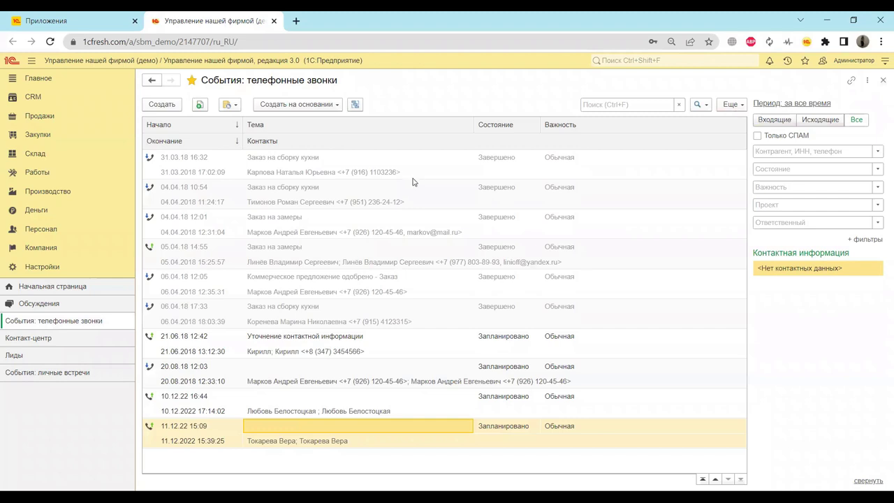
pyautogui.click(44, 101)
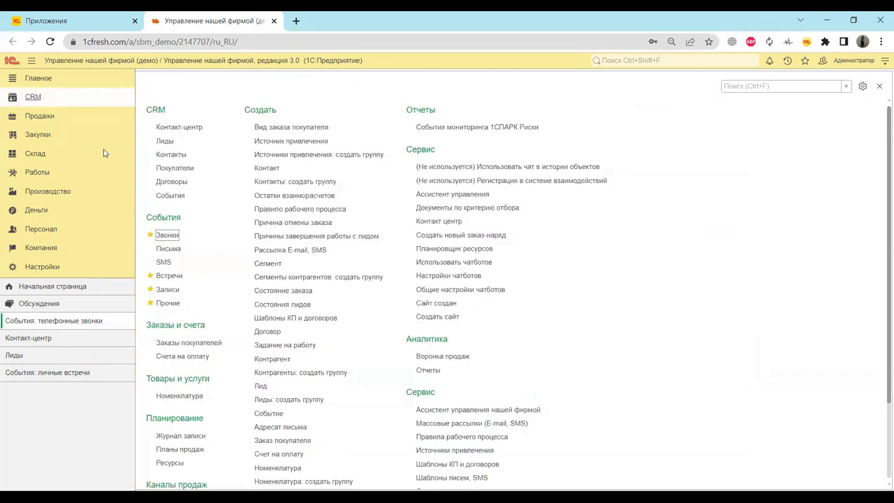
pyautogui.click(165, 262)
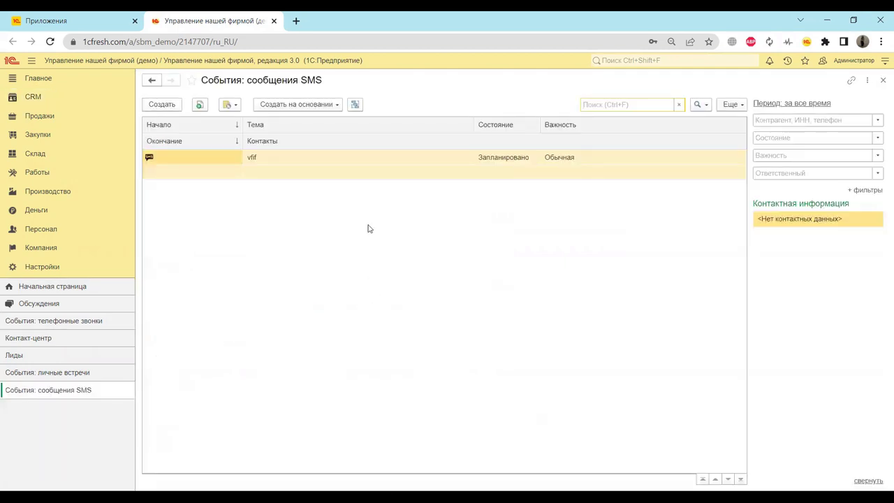
pyautogui.doubleClick(307, 157)
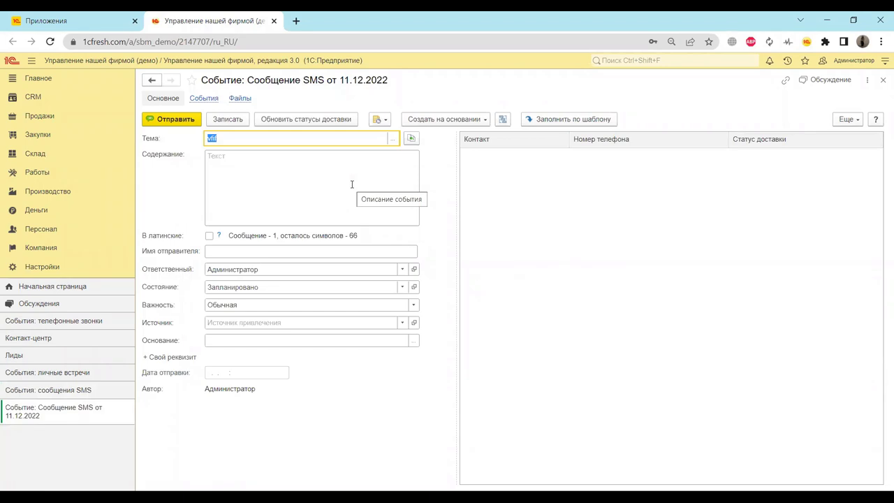
# View the Звонки list of the CRM section, close it, and return to the message text of the SMS card
pyautogui.click(54, 103)
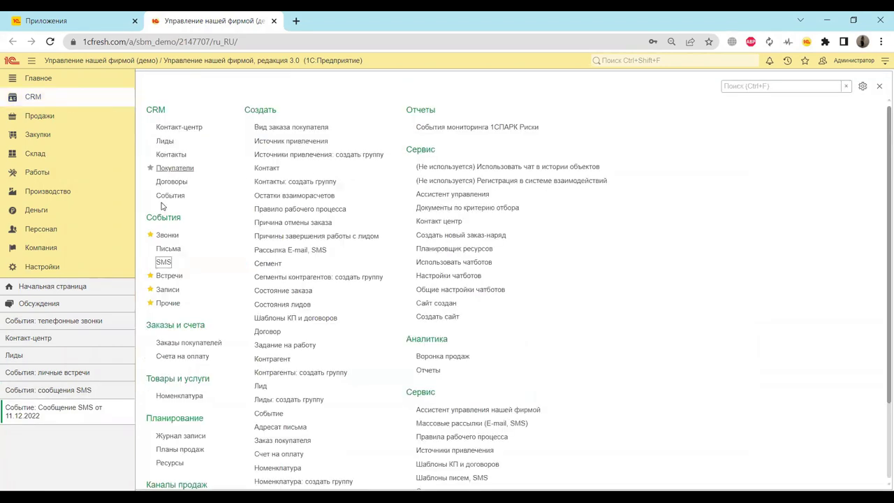
pyautogui.click(167, 235)
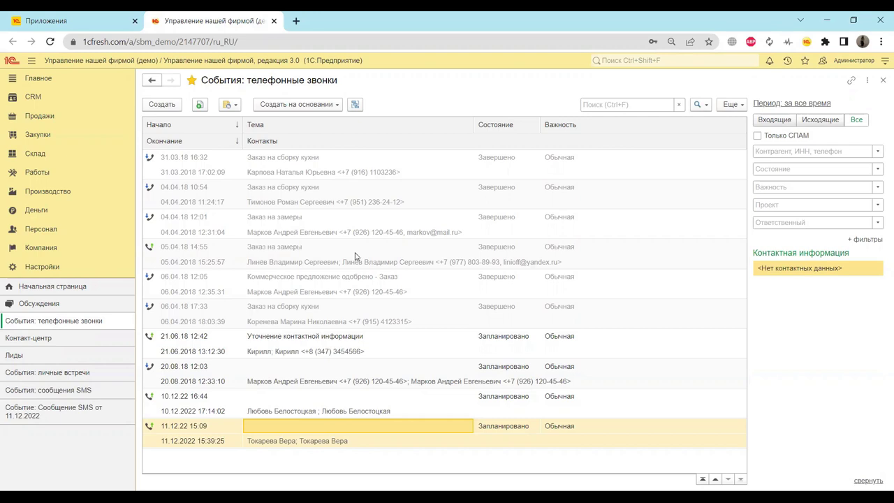
pyautogui.click(883, 80)
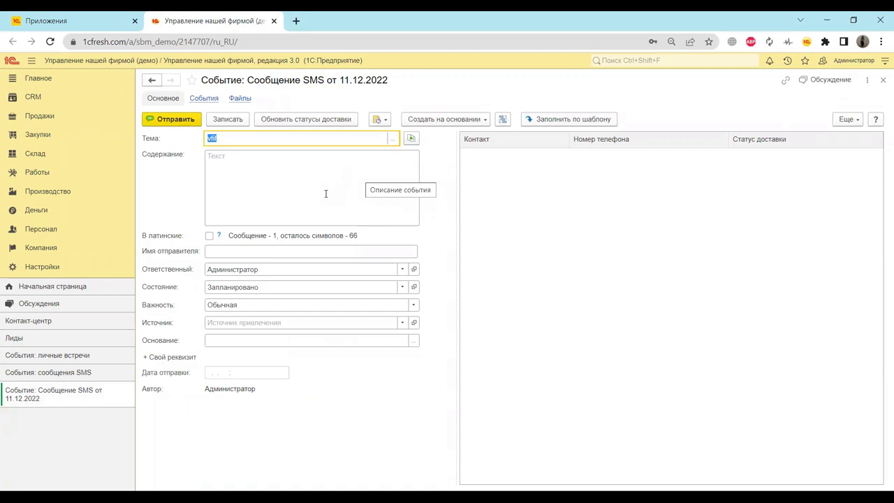
pyautogui.click(353, 168)
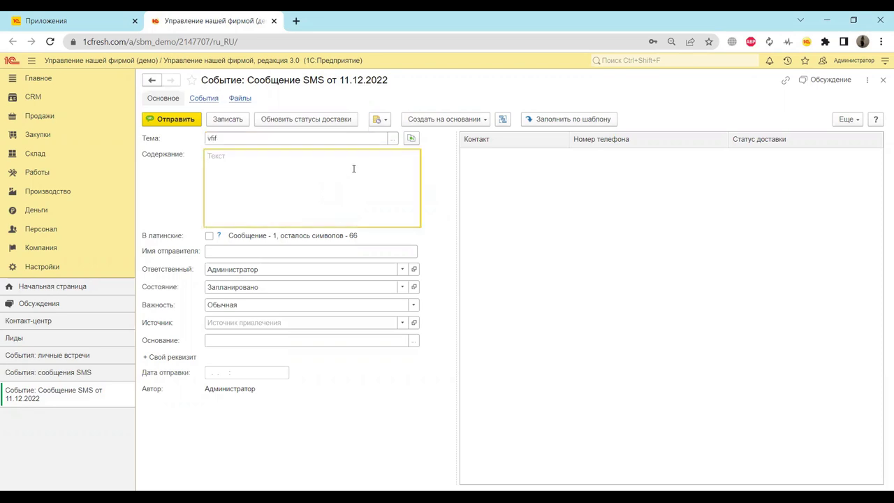
# In the Письма list of the CRM section, narrow the Тема column and open the letter "Re: Коммерческое предложение"
pyautogui.click(33, 97)
pyautogui.click(167, 250)
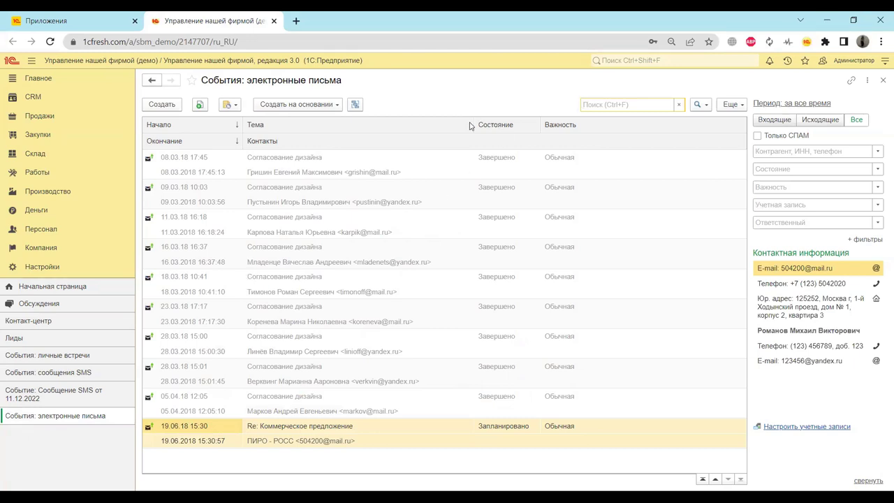
pyautogui.moveTo(473, 125); pyautogui.dragTo(447, 146)
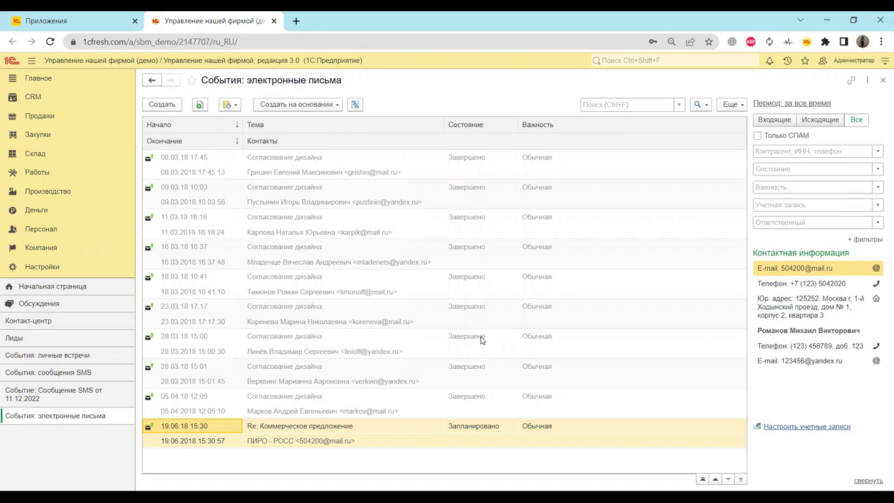
pyautogui.click(333, 429)
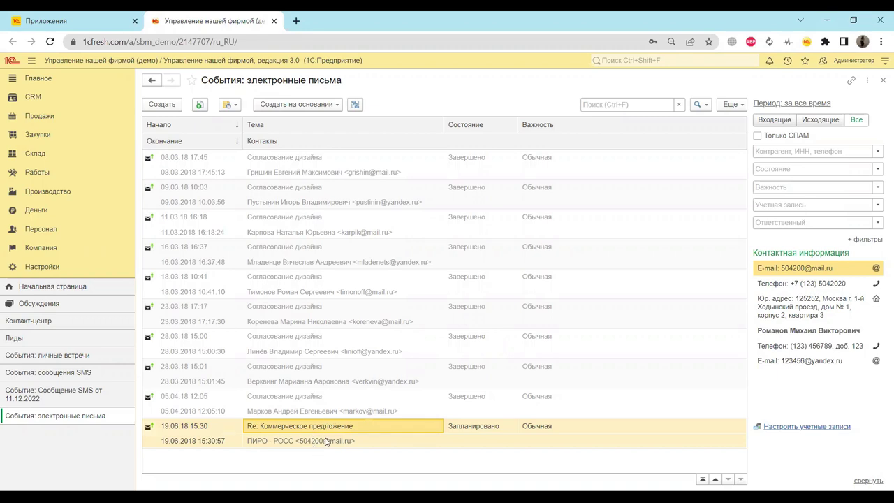
pyautogui.doubleClick(328, 437)
# Go through the letter's body, Источник field and subject line without changing them
pyautogui.click(259, 304)
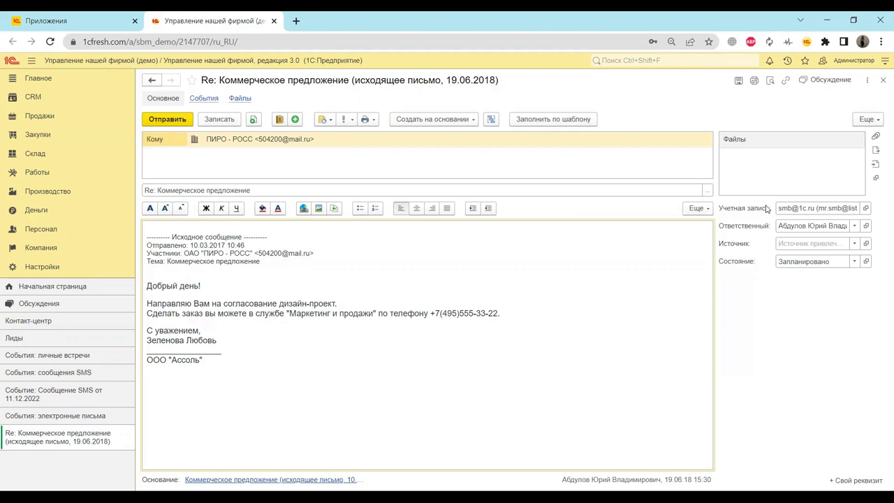
pyautogui.click(843, 243)
pyautogui.press('Escape')
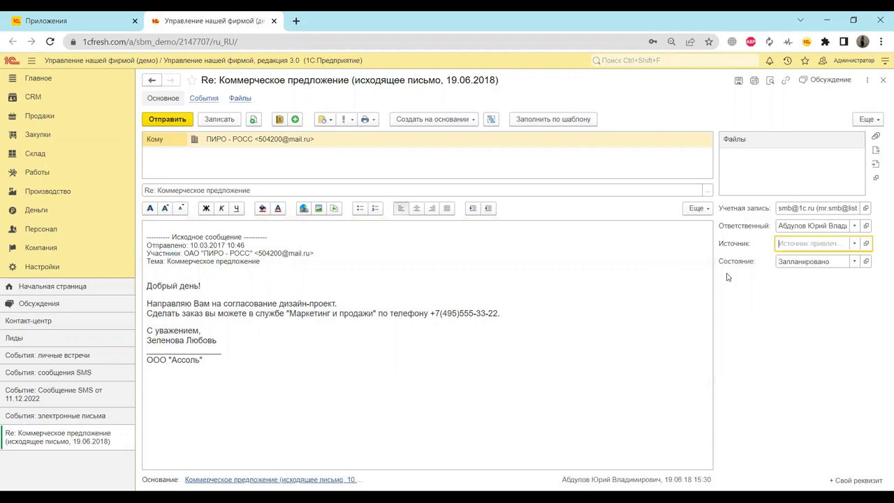
pyautogui.click(579, 306)
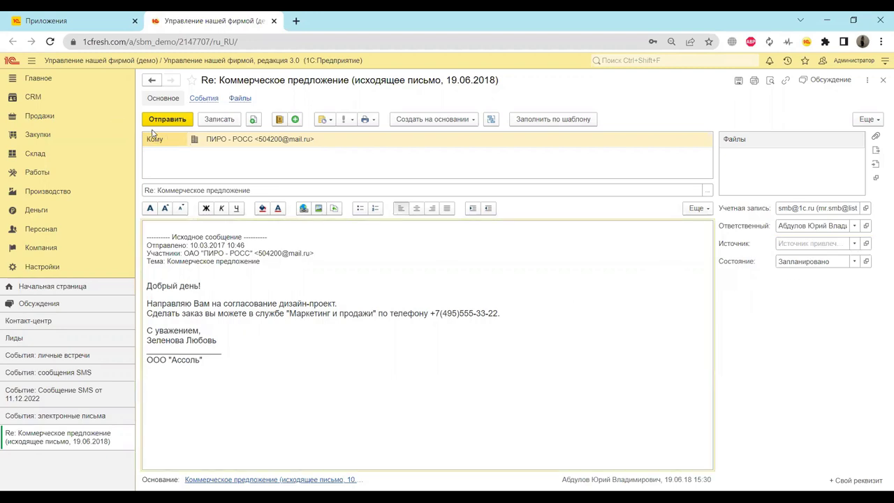
pyautogui.click(209, 189)
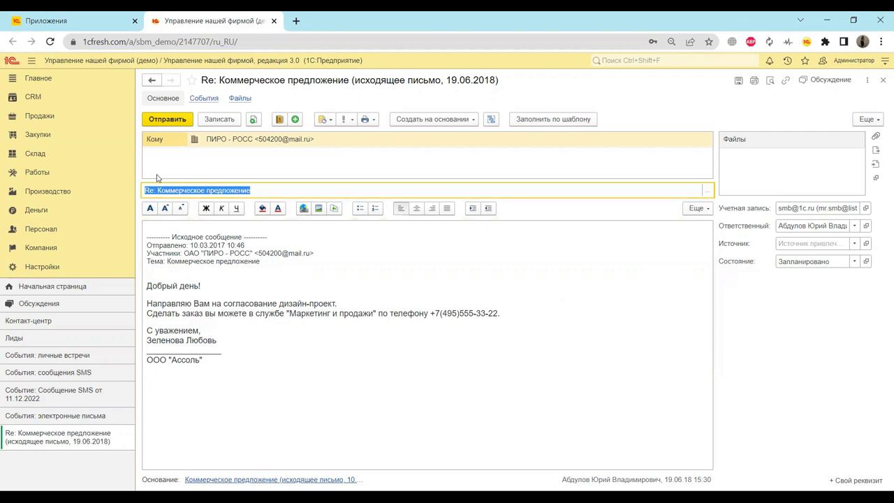
# Open the address book for the letter's recipient, look through its counterparties, contacts, leads and individuals, and close it without choosing an addressee
pyautogui.click(163, 146)
pyautogui.click(255, 142)
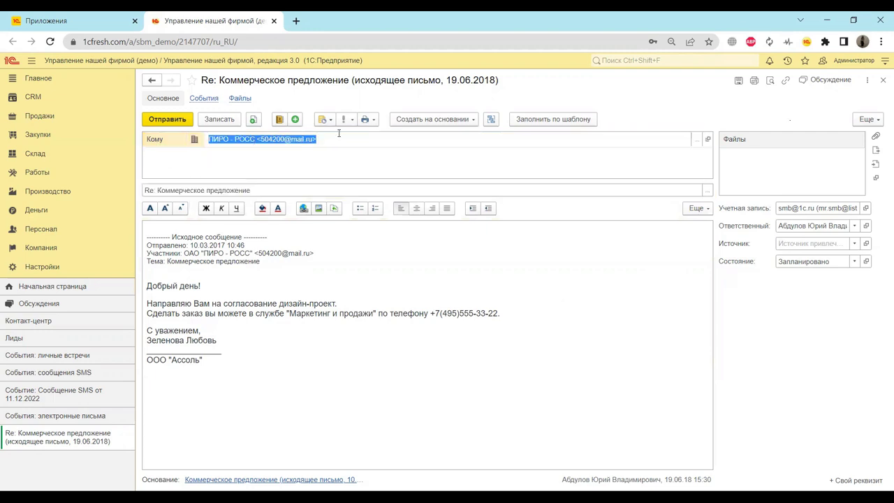
pyautogui.click(695, 144)
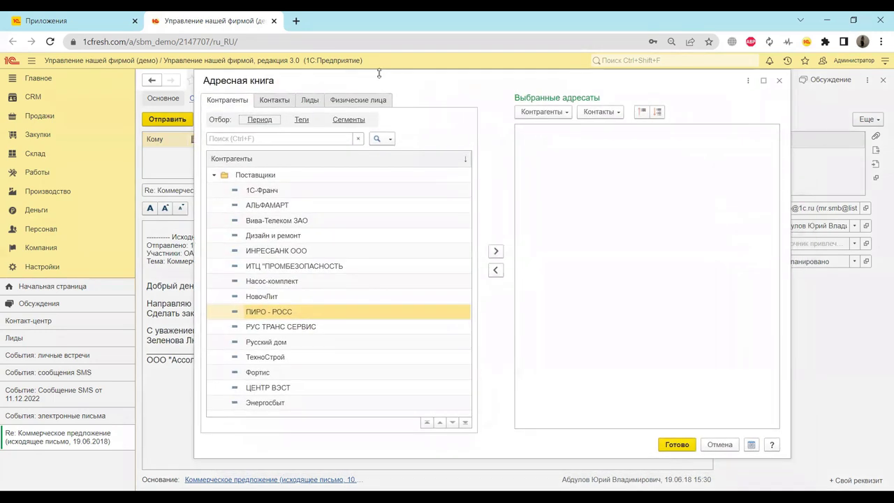
pyautogui.click(273, 107)
pyautogui.click(307, 103)
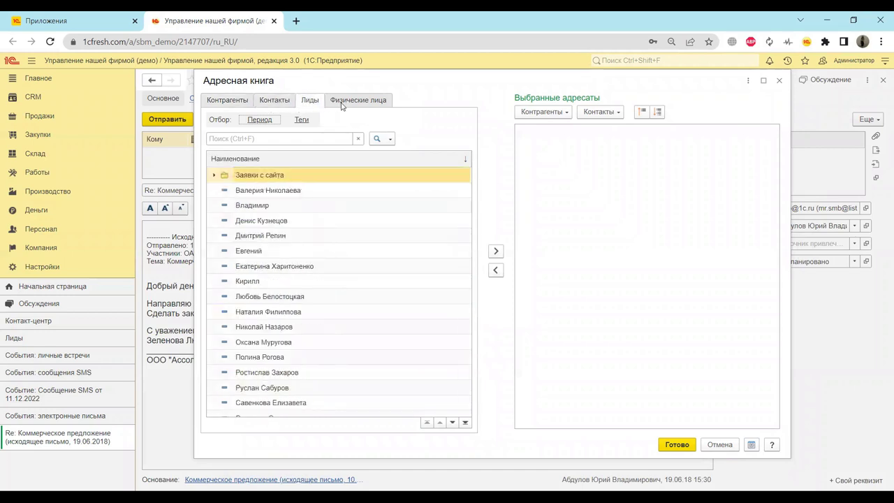
pyautogui.click(342, 103)
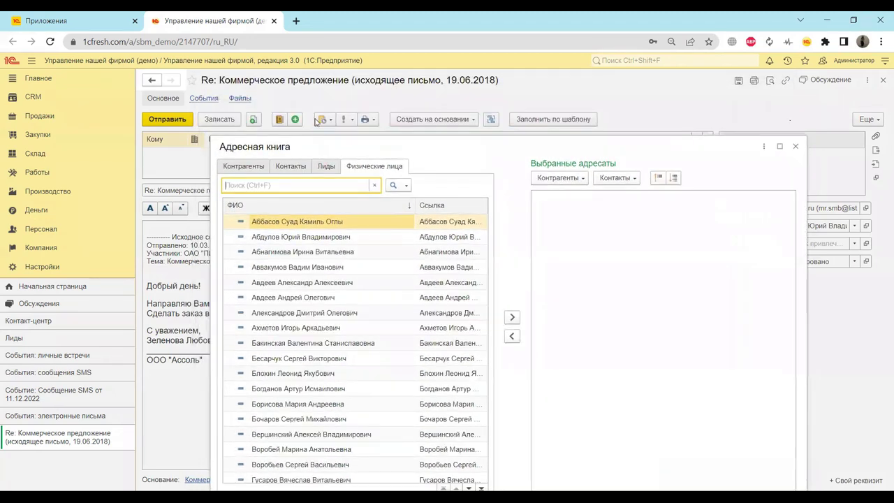
pyautogui.click(264, 105)
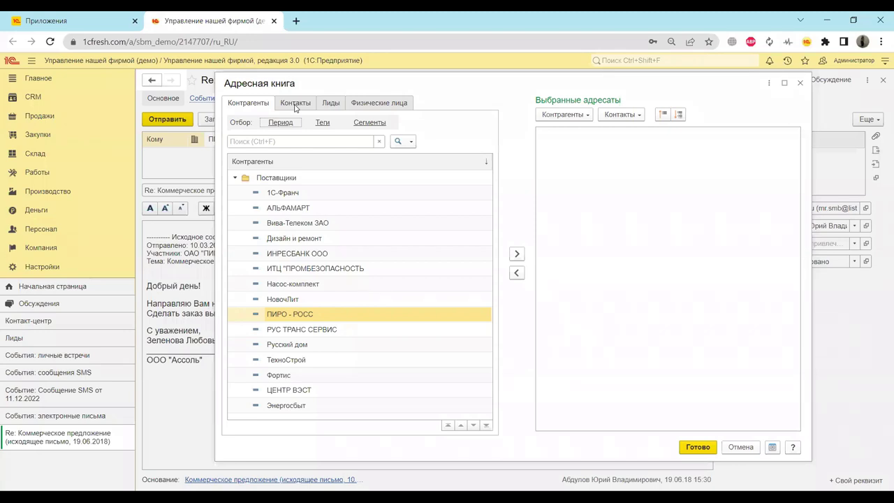
pyautogui.click(333, 105)
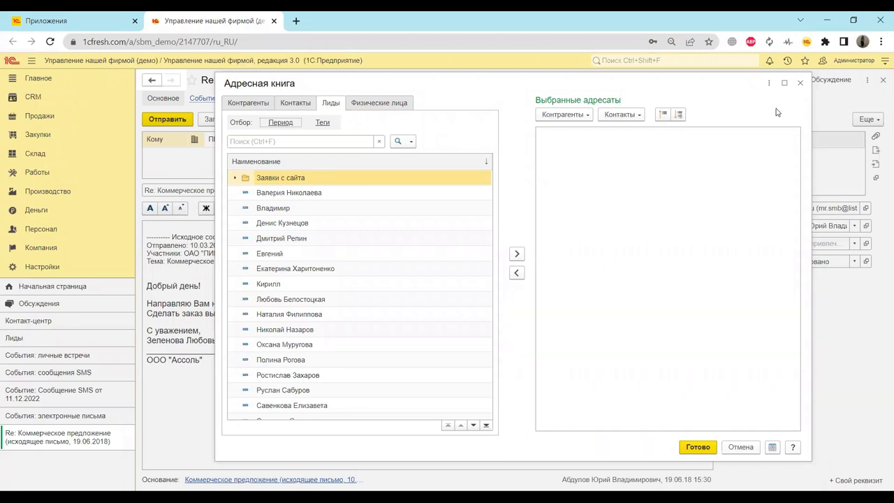
pyautogui.click(801, 82)
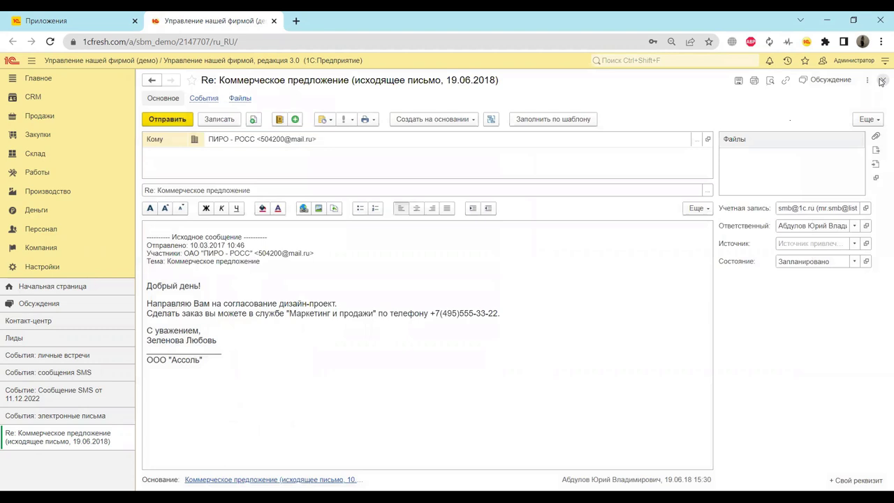
# Close the letter and slightly narrow the Состояние column in the list of letters
pyautogui.click(883, 79)
pyautogui.moveTo(520, 127); pyautogui.dragTo(512, 127)
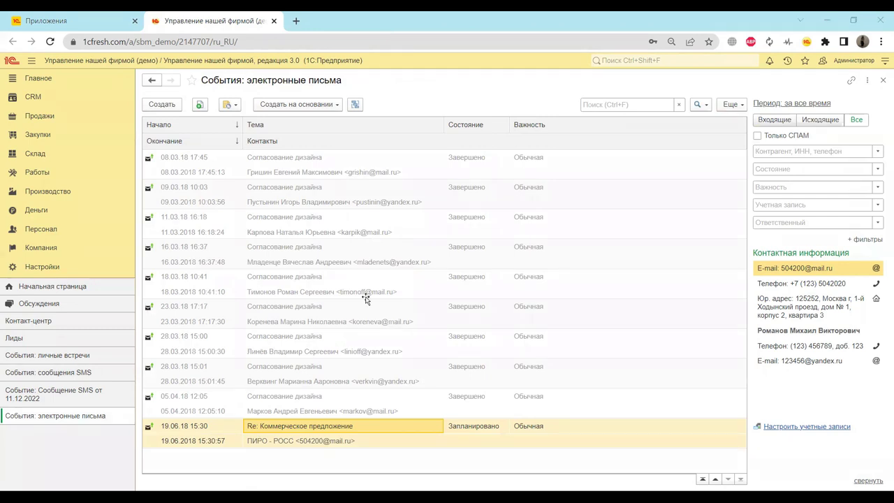
# Switch to the PowerPoint presentation on customer relationship management and show slide 5
pyautogui.hotkey('alt', 'Tab')
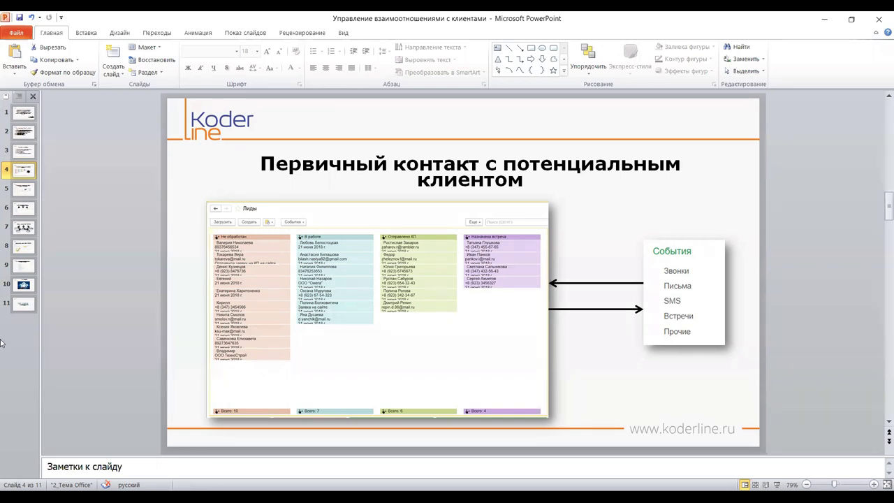
pyautogui.click(29, 195)
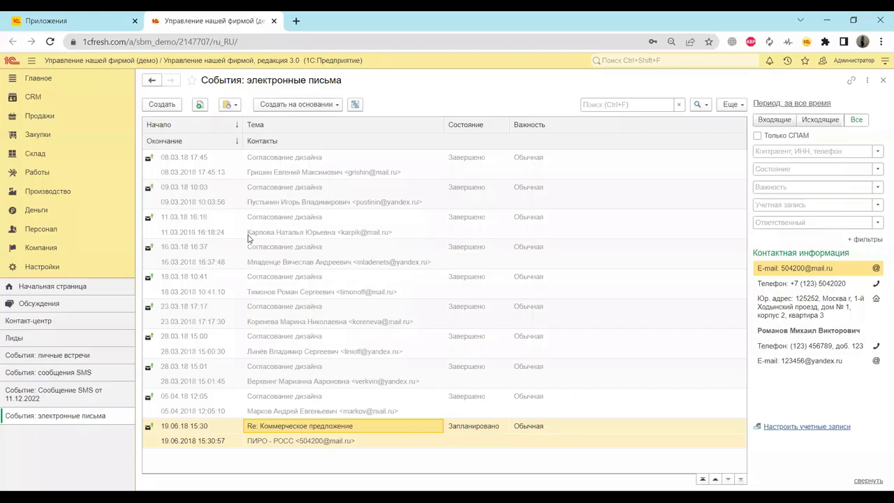
# Back in 1C, close the list of letters and display the Контакт-центр of the CRM section as a Канбан board
pyautogui.click(882, 80)
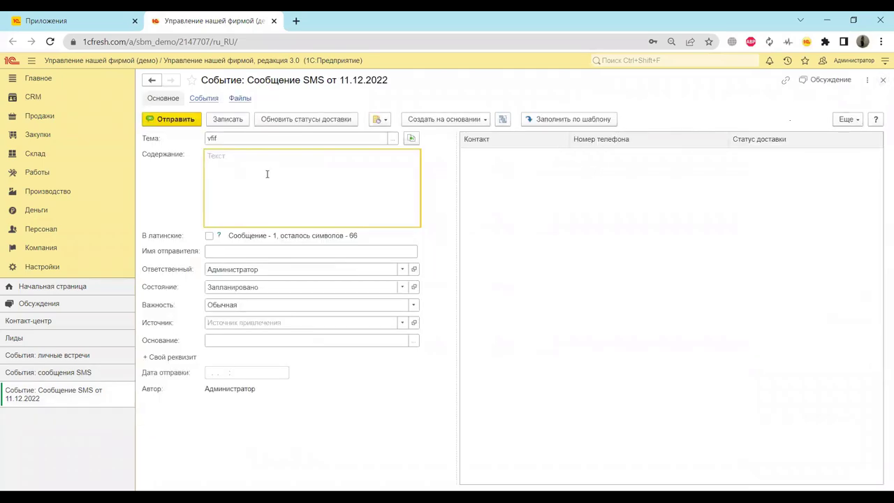
pyautogui.click(42, 99)
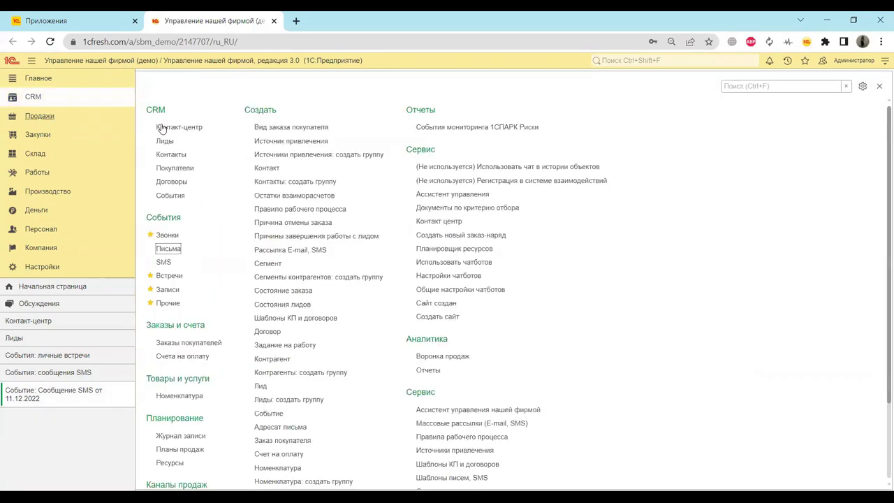
pyautogui.click(172, 128)
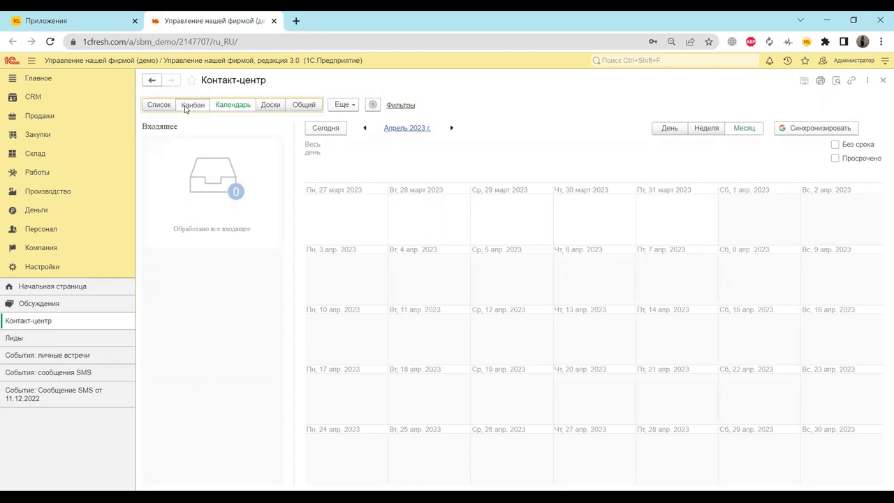
pyautogui.click(185, 109)
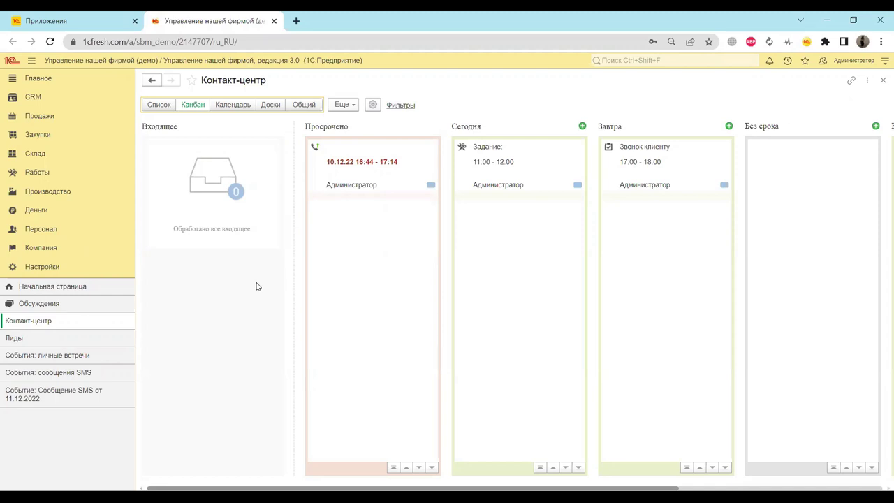
# Display the Контакт-центр as a Календарь and compare its day and week scales before returning to the month scale
pyautogui.click(234, 105)
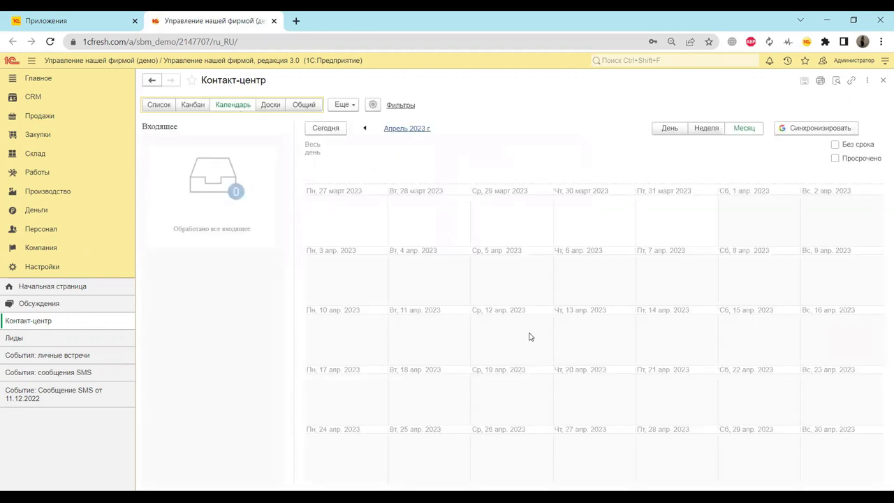
pyautogui.scroll(-1, 680, 156)
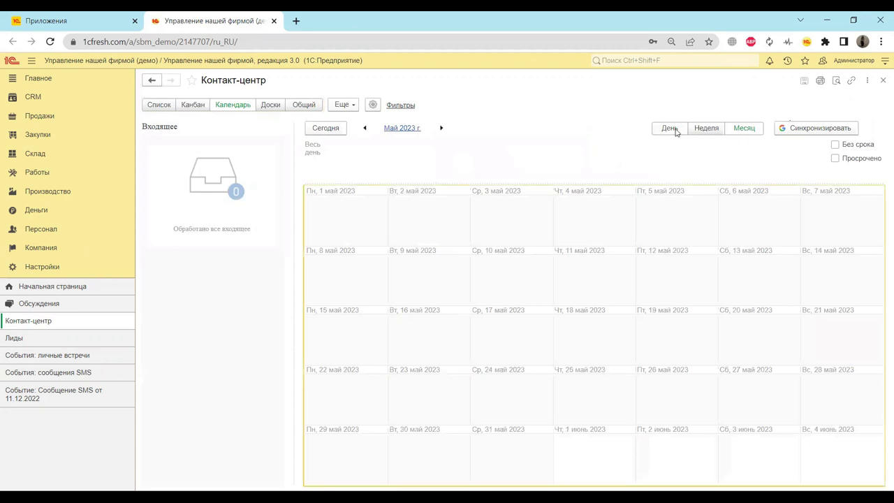
pyautogui.click(674, 129)
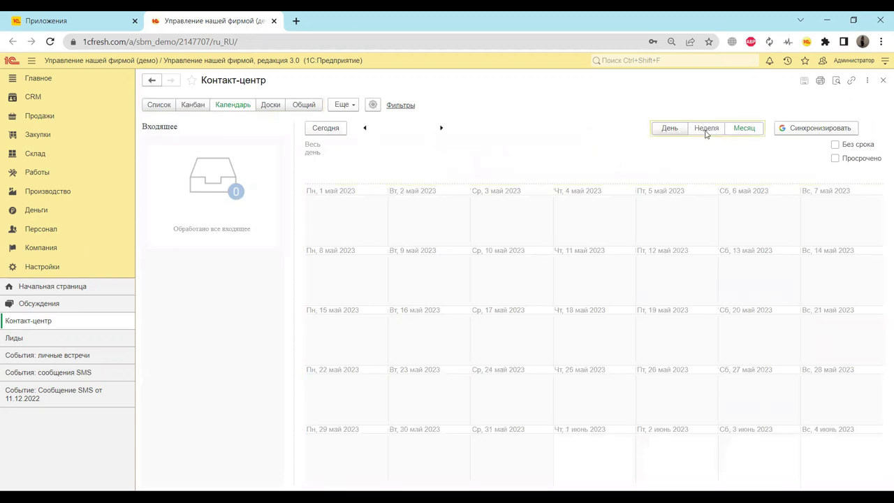
pyautogui.click(705, 132)
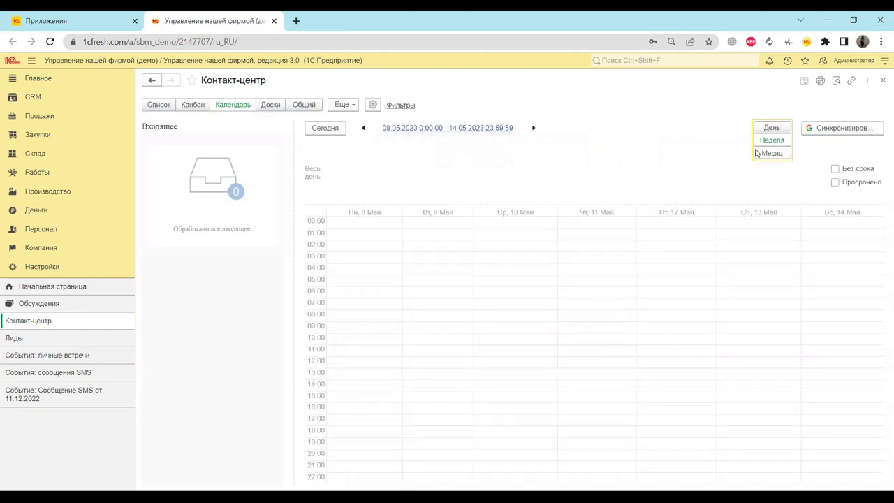
pyautogui.click(769, 153)
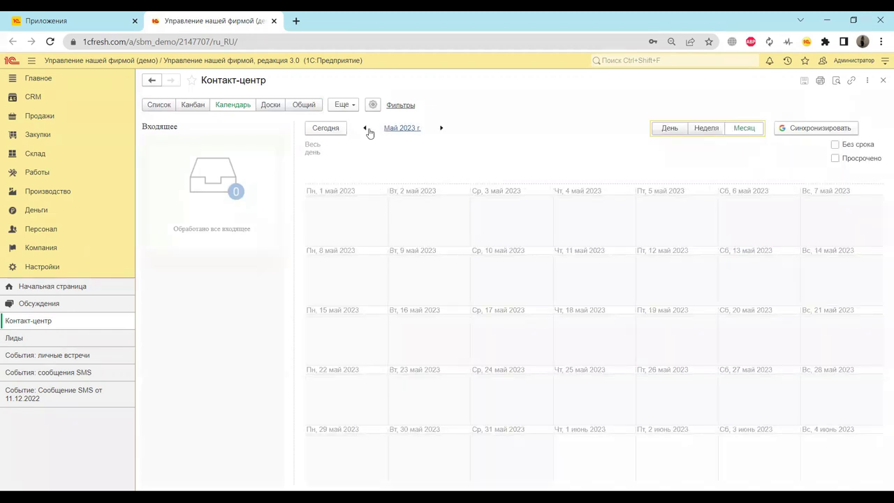
# Move the monthly calendar back to December 2022
pyautogui.click(364, 128)
pyautogui.click(364, 129)
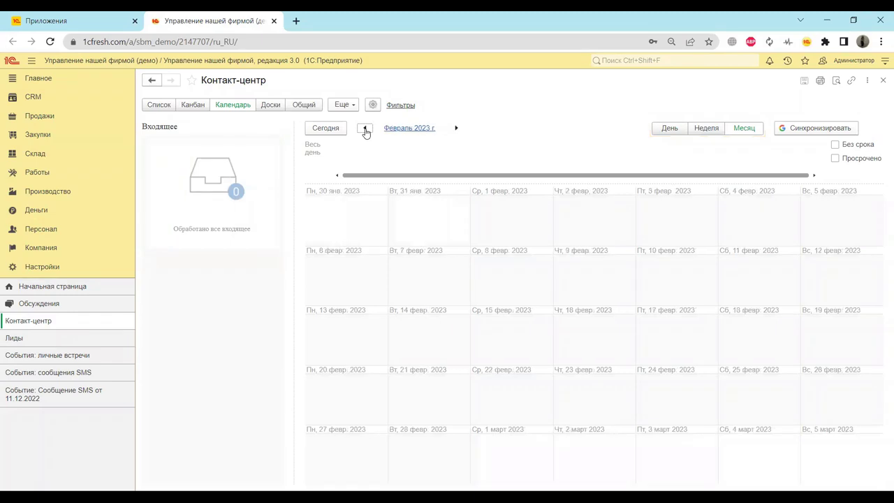
pyautogui.click(365, 128)
pyautogui.click(364, 128)
pyautogui.click(364, 128)
pyautogui.click(454, 130)
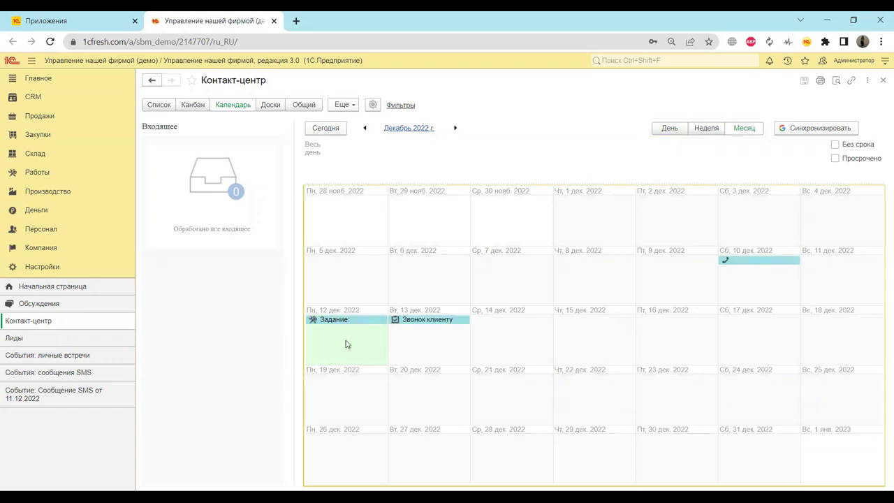
# Open the phone call event of 10.12.2022 from the calendar, review its card, and close it without changes
pyautogui.click(729, 261)
pyautogui.doubleClick(729, 261)
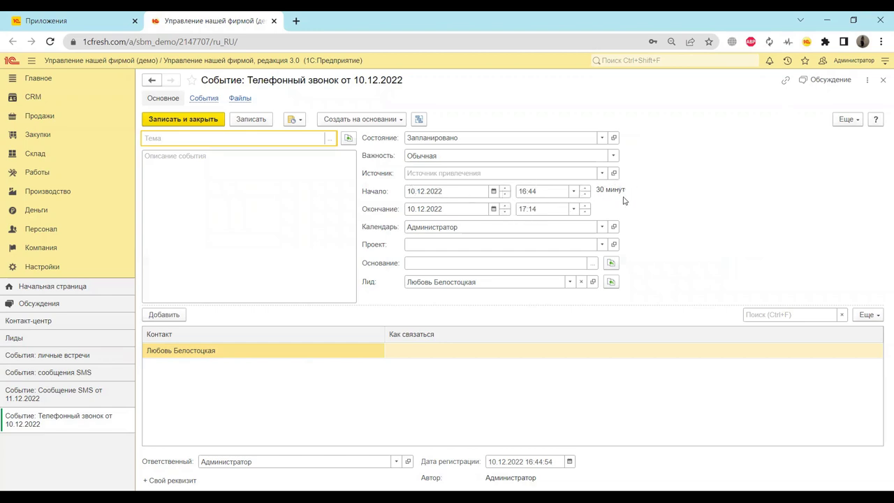
pyautogui.click(244, 222)
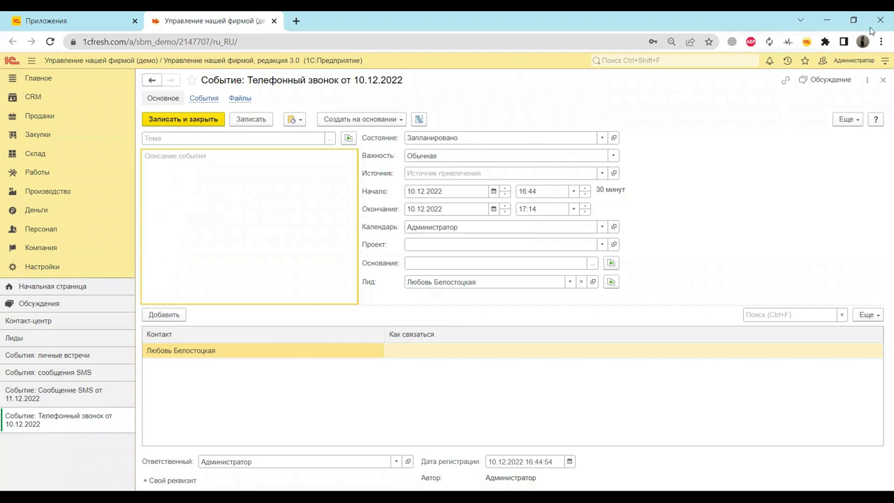
pyautogui.click(883, 80)
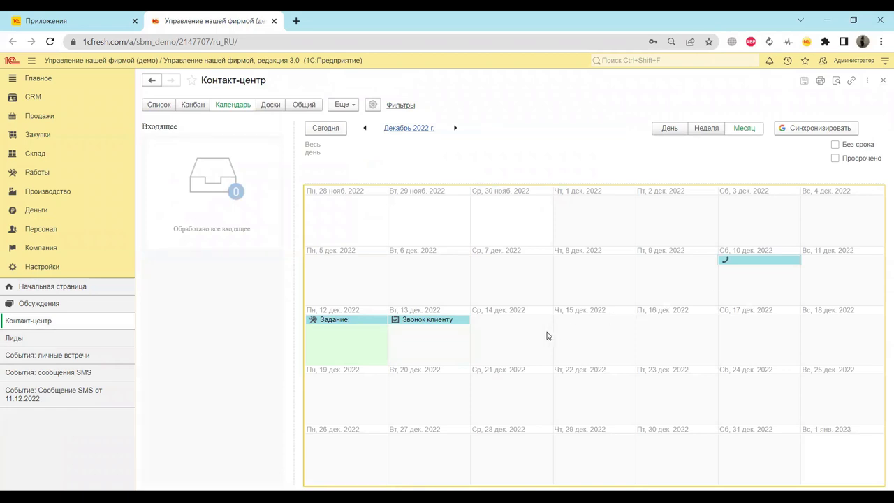
# Start a new entry on 14 December 2022, look through the available entry types, and choose Задача
pyautogui.rightClick(515, 336)
pyautogui.click(528, 345)
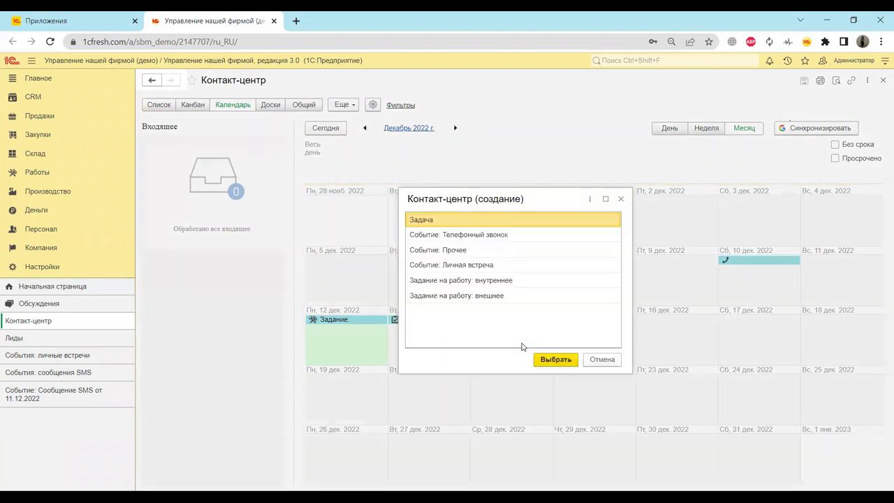
pyautogui.moveTo(489, 195); pyautogui.dragTo(538, 177)
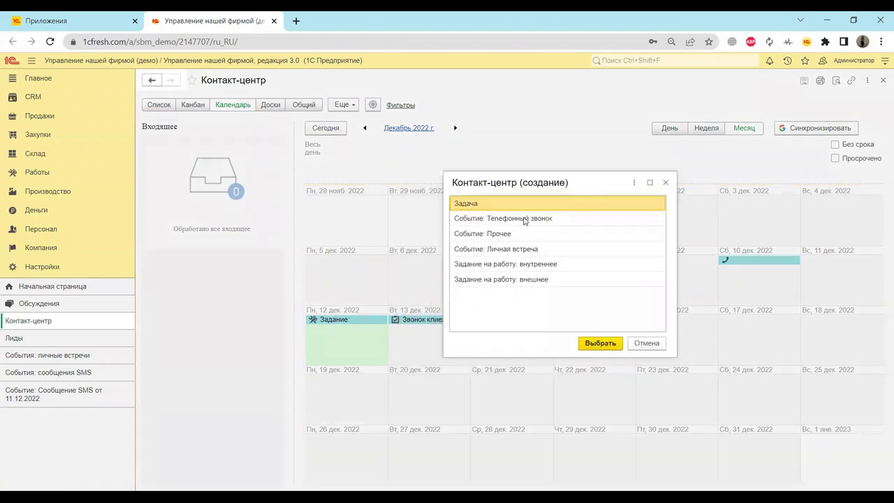
pyautogui.click(525, 220)
pyautogui.click(520, 237)
pyautogui.click(534, 251)
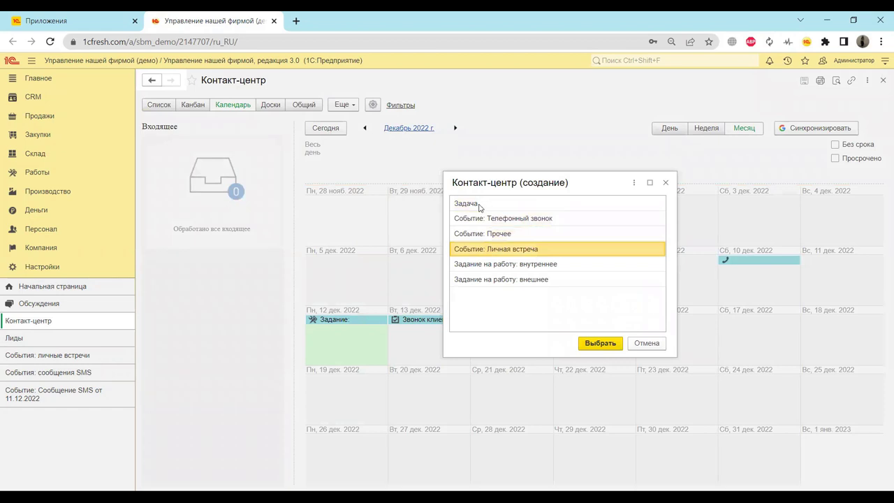
pyautogui.click(473, 204)
pyautogui.click(515, 268)
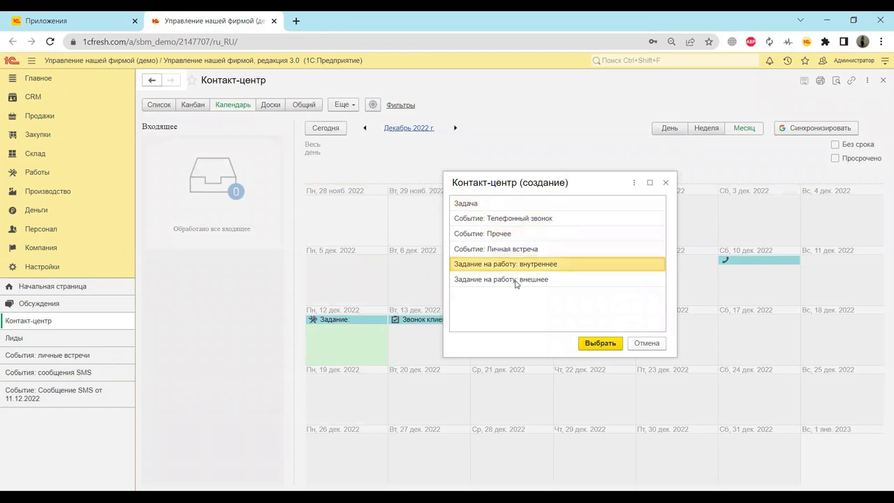
pyautogui.click(517, 281)
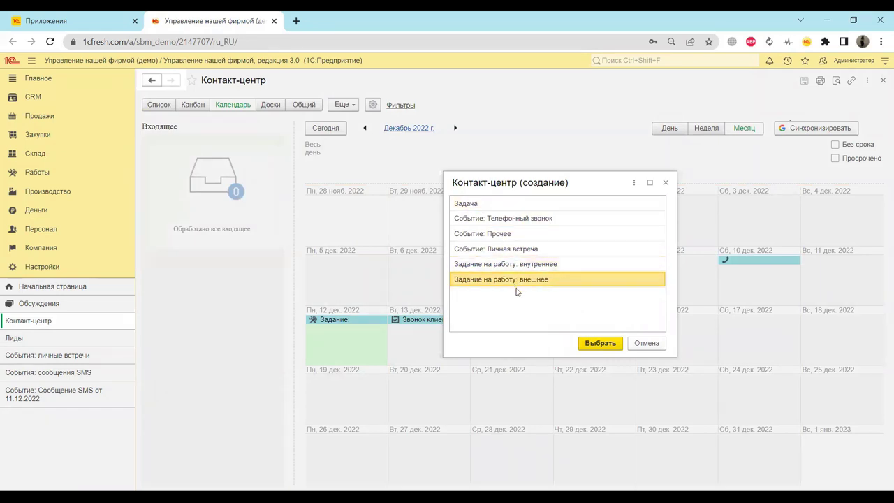
pyautogui.click(496, 203)
pyautogui.click(598, 343)
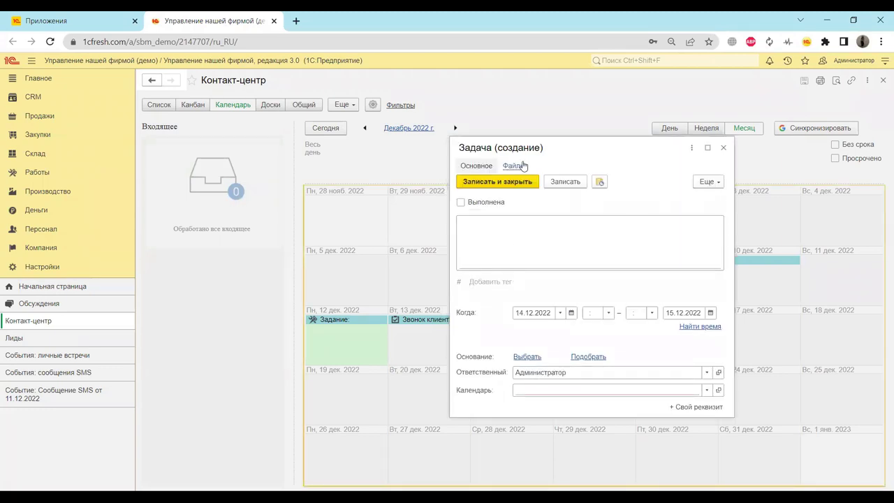
# Describe the new task as "Позвонить клиенту" and set its time from 12:00 to 13:00
pyautogui.click(495, 249)
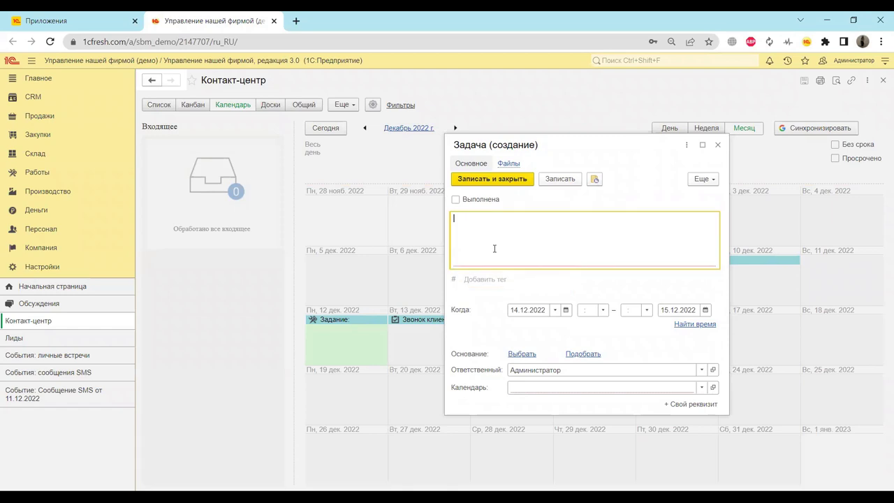
pyautogui.write('пО')
pyautogui.press('BackSpace')
pyautogui.write('Позвонить клиенту')
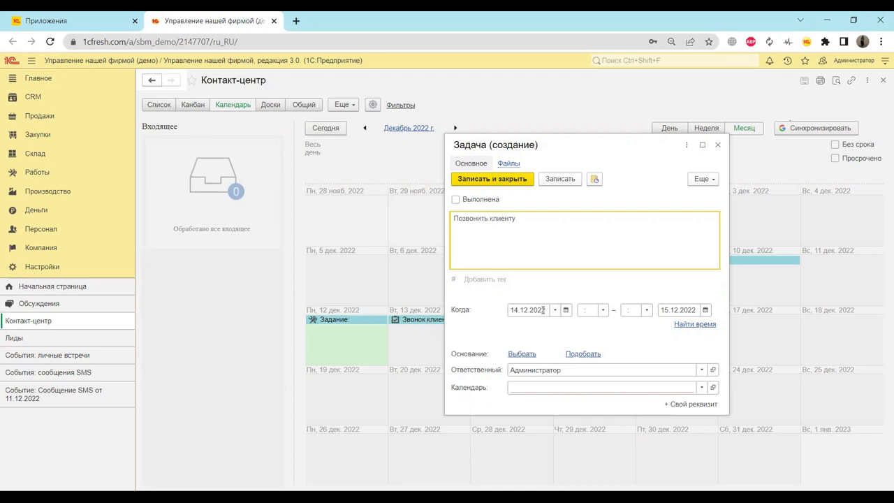
pyautogui.click(588, 316)
pyautogui.click(632, 173)
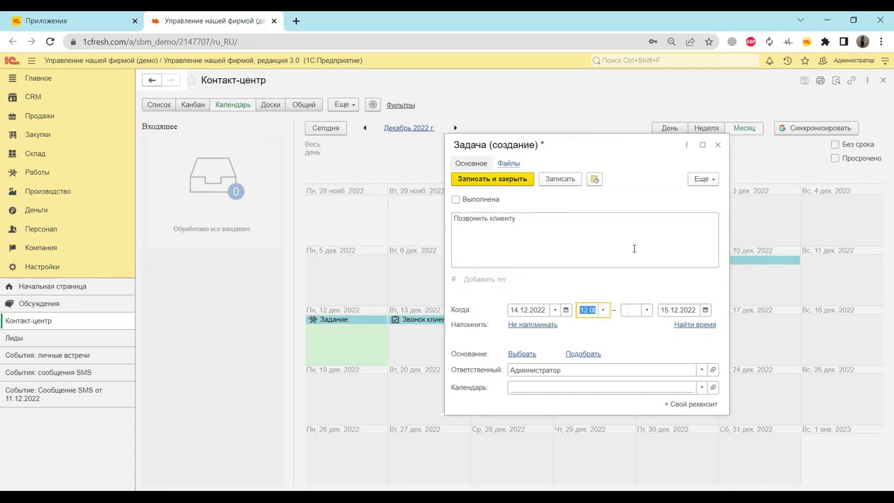
pyautogui.click(639, 310)
pyautogui.click(650, 189)
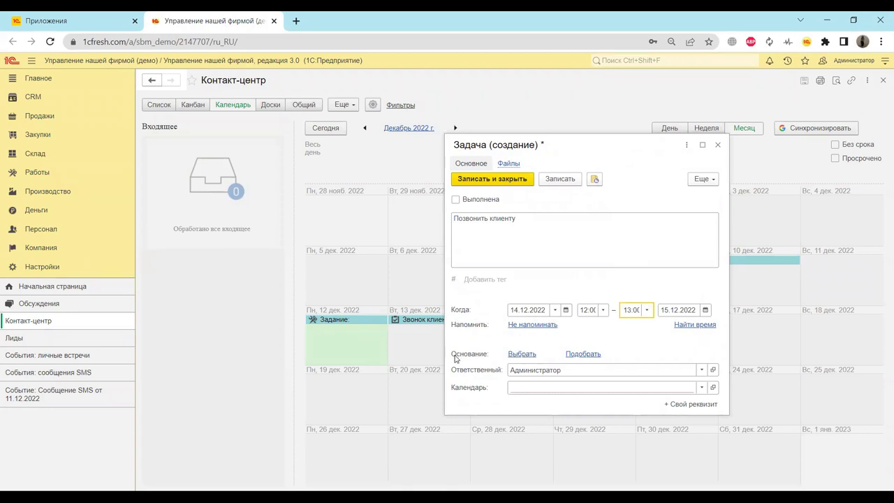
# View the object types offered as the task's Основание without choosing one
pyautogui.click(520, 354)
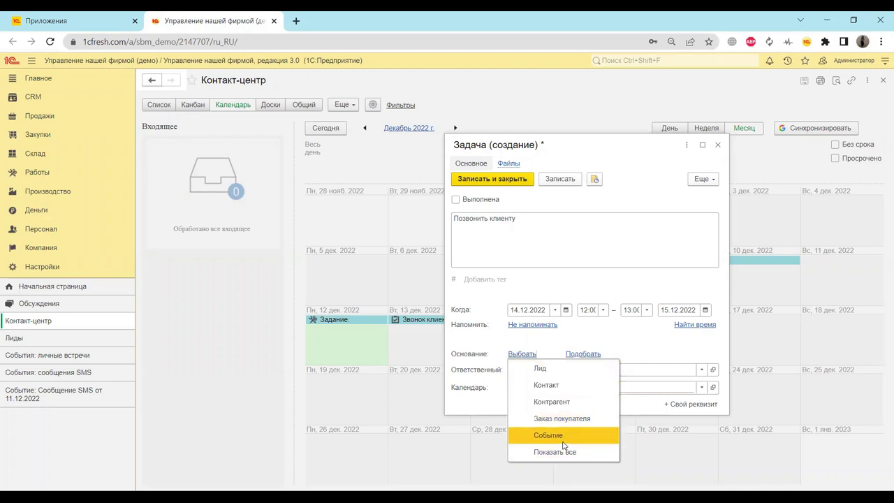
pyautogui.click(590, 238)
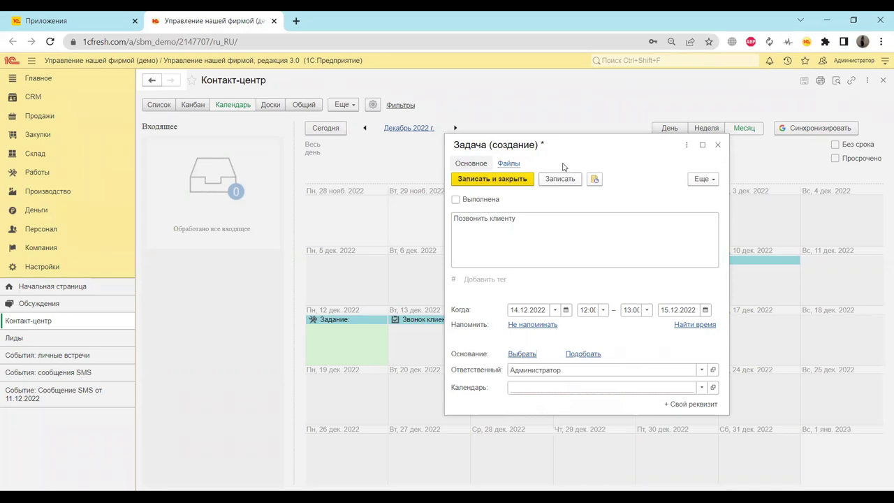
pyautogui.moveTo(556, 144); pyautogui.dragTo(471, 113)
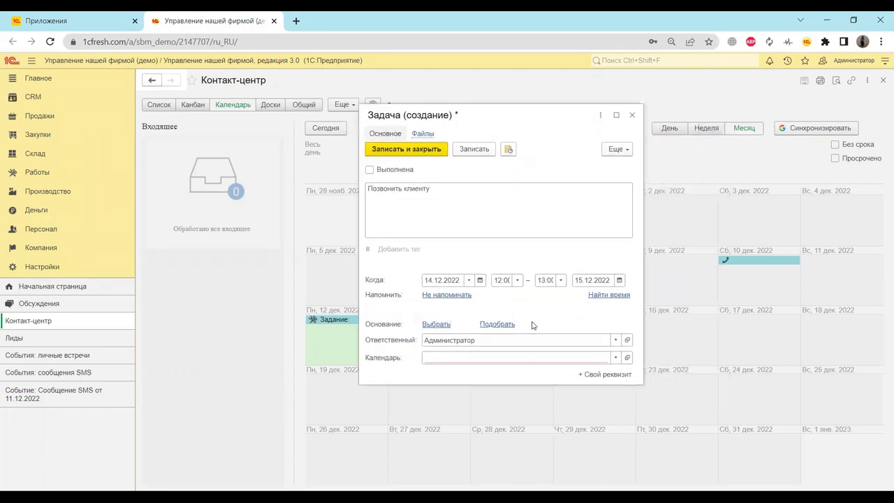
# Assign the task to the default Администратор calendar from the employee calendars and save the task
pyautogui.click(517, 360)
pyautogui.click(461, 424)
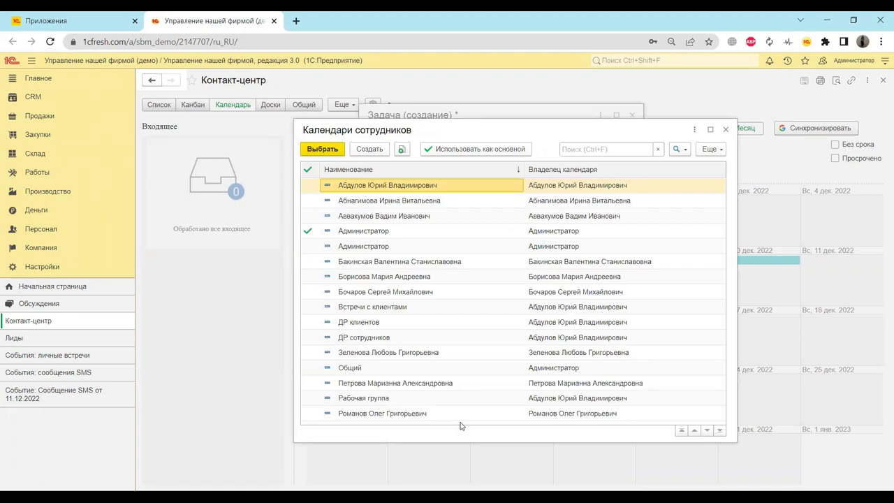
pyautogui.click(377, 234)
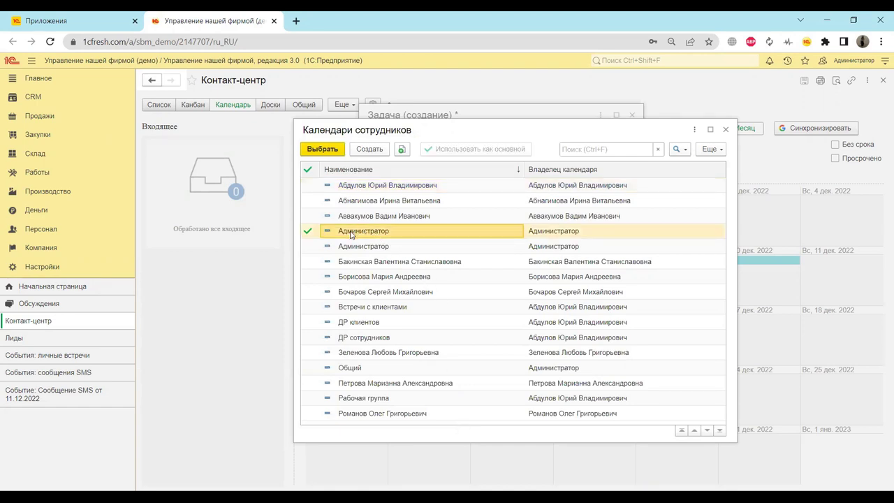
pyautogui.doubleClick(351, 234)
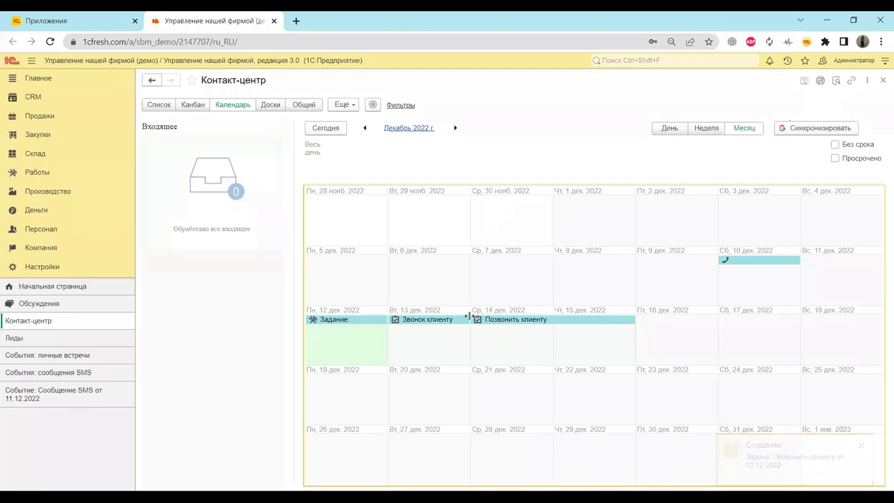
# Reopen the two-day Позвонить клиенту task, set its end date to 14.12.2022, and close it with the change saved
pyautogui.doubleClick(567, 321)
pyautogui.click(619, 280)
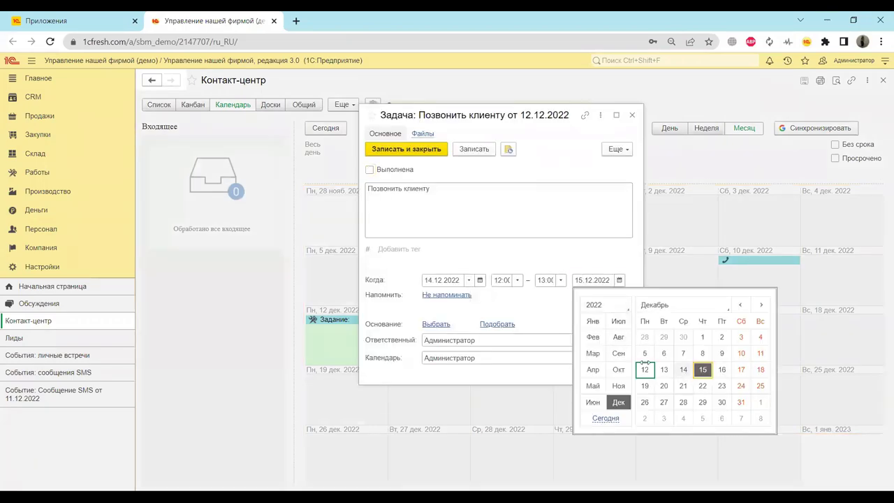
pyautogui.click(683, 368)
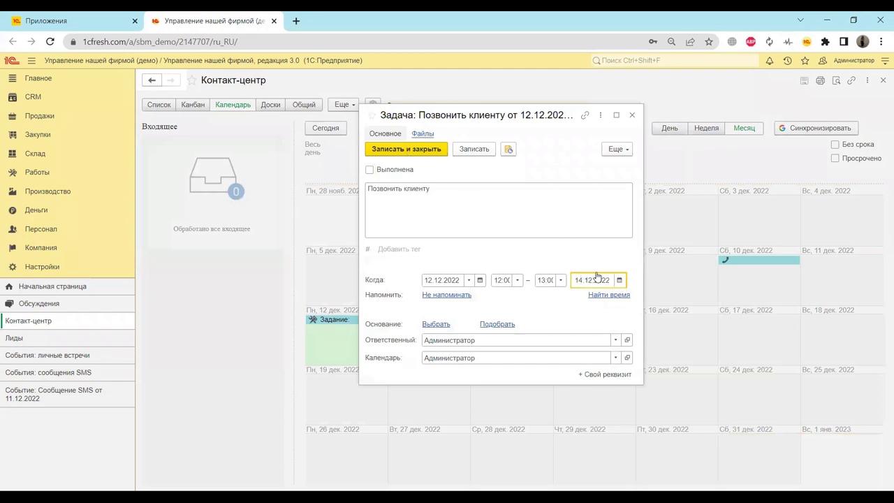
pyautogui.hotkey('ctrl', 'pagedown')
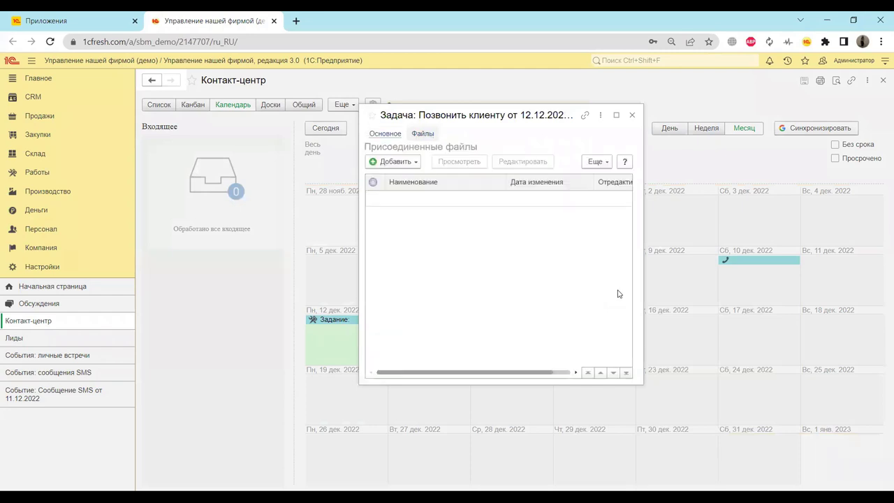
pyautogui.click(632, 115)
pyautogui.click(459, 303)
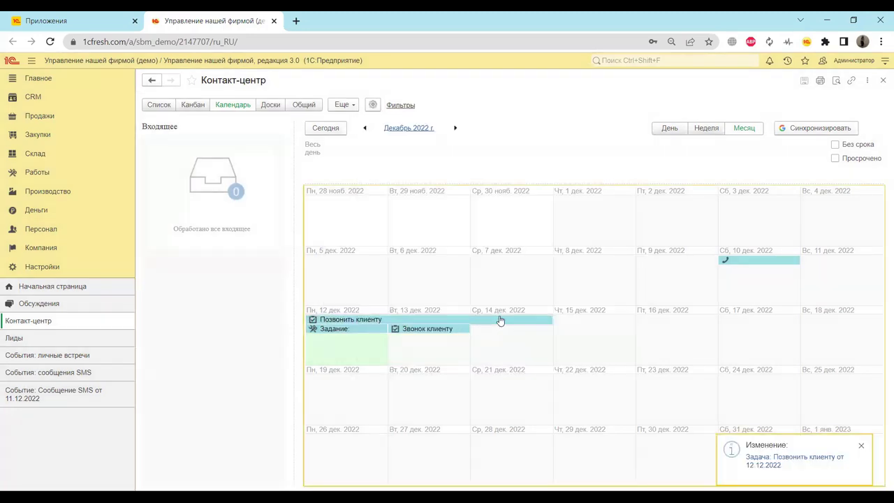
# Open the Позвонить клиенту task again and set both its start date and its end date to 14.12.2022
pyautogui.doubleClick(500, 319)
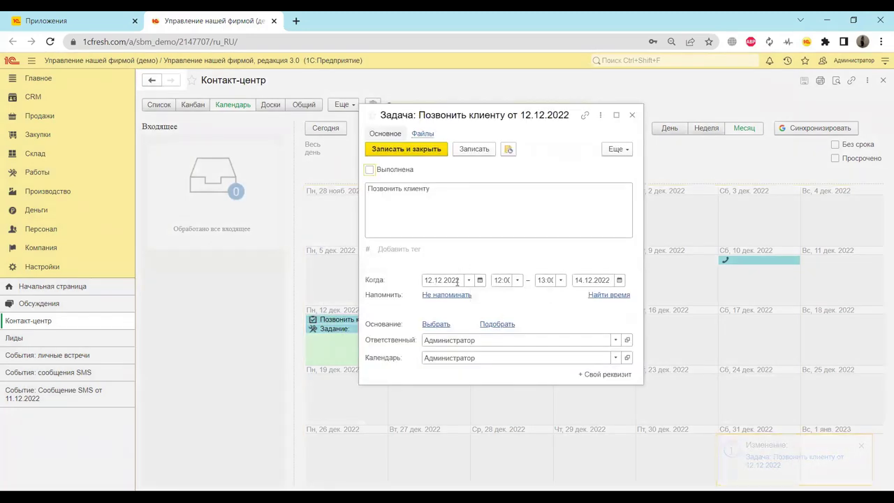
pyautogui.click(480, 280)
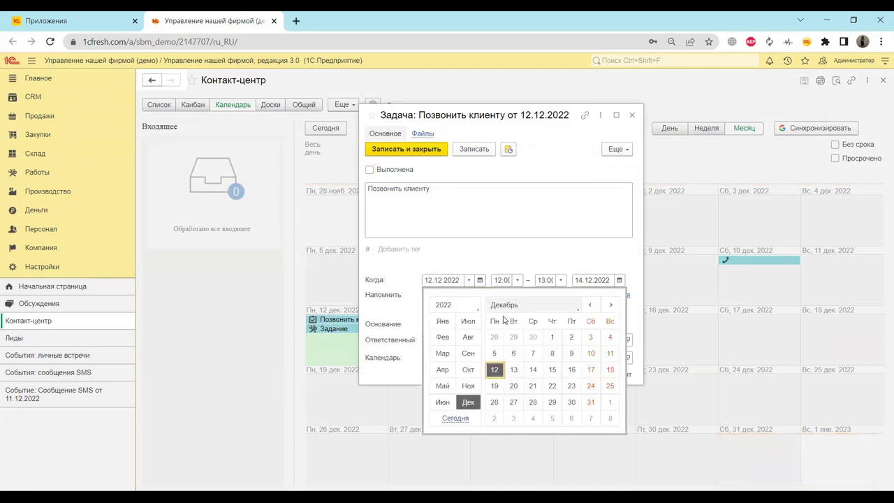
pyautogui.click(532, 369)
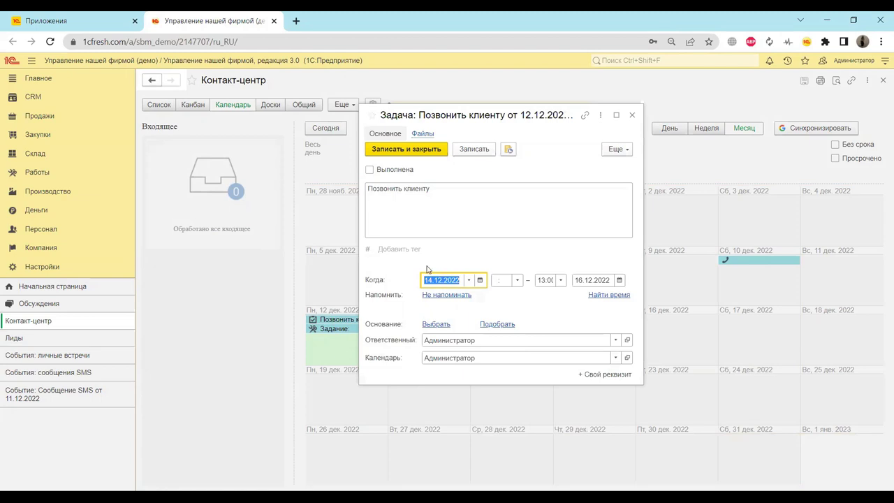
pyautogui.click(618, 280)
pyautogui.click(672, 369)
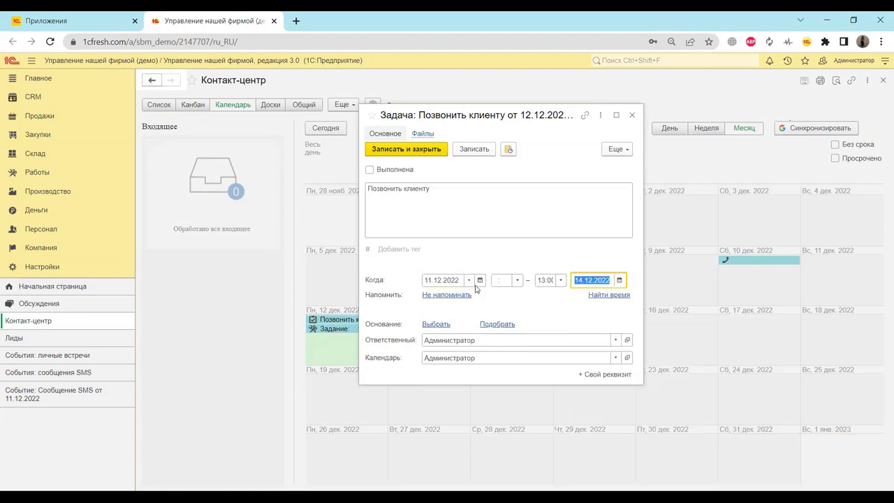
# Use Найти время to schedule the Позвонить клиенту task on 14.12.2022 from 11:00 to 13:00, and save and close it
pyautogui.click(609, 297)
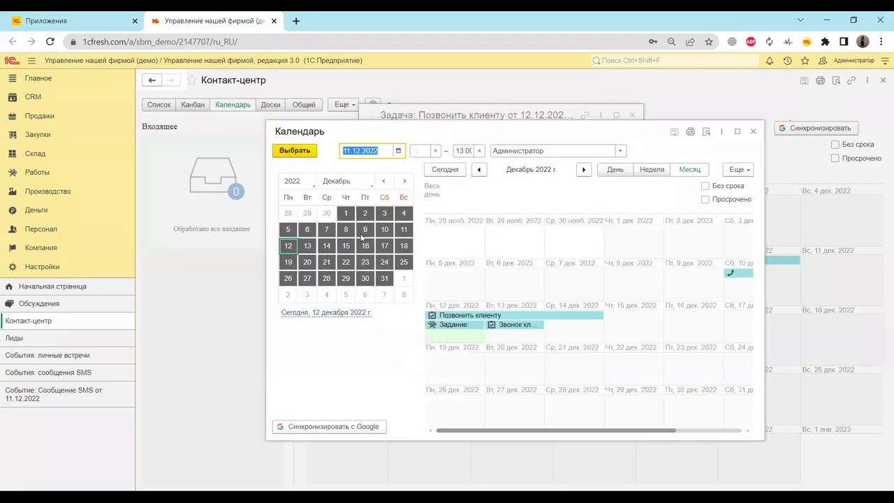
pyautogui.click(396, 151)
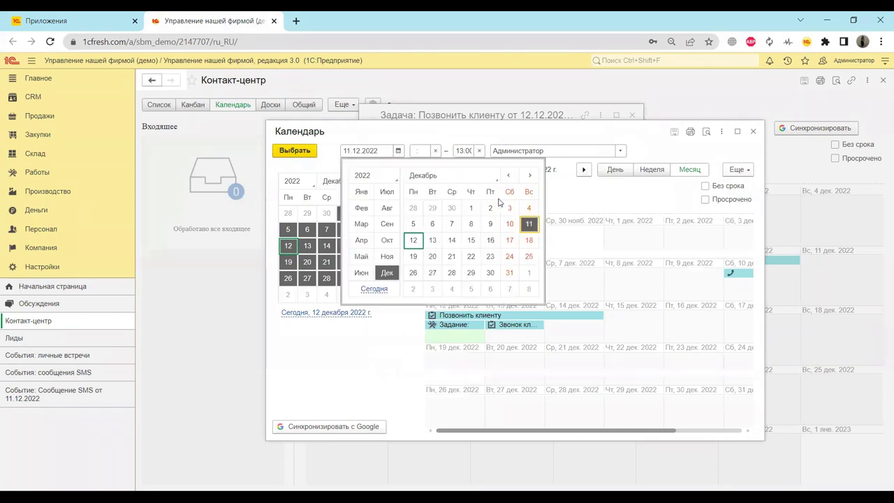
pyautogui.click(449, 244)
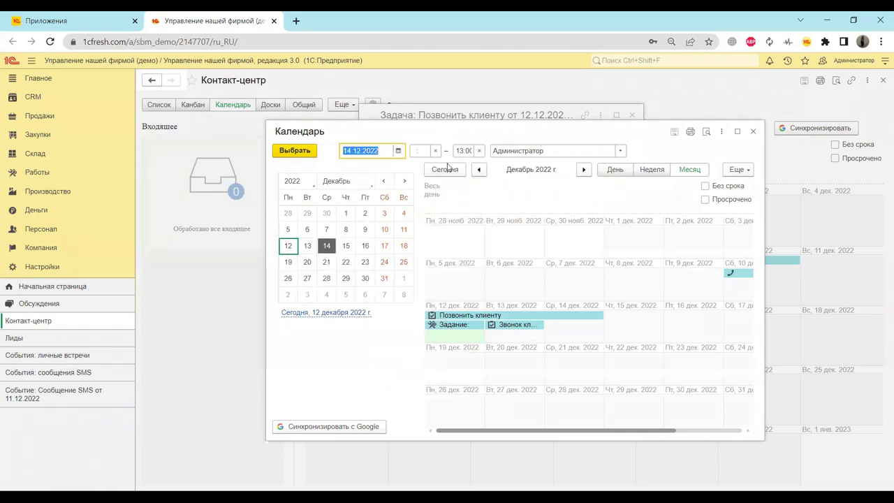
pyautogui.click(423, 151)
pyautogui.write('11')
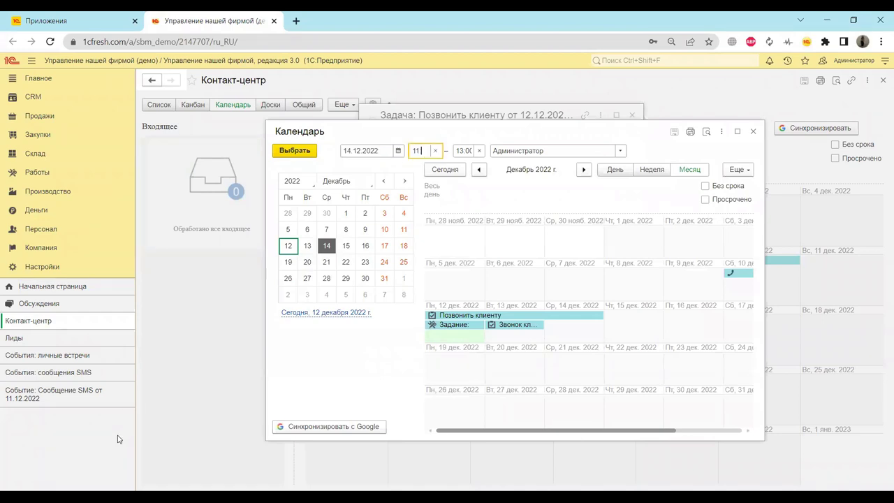
pyautogui.click(512, 185)
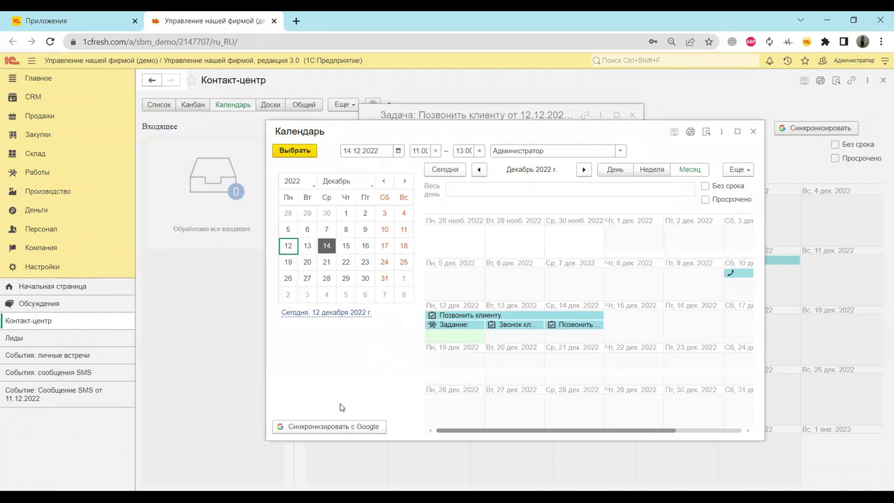
pyautogui.click(293, 151)
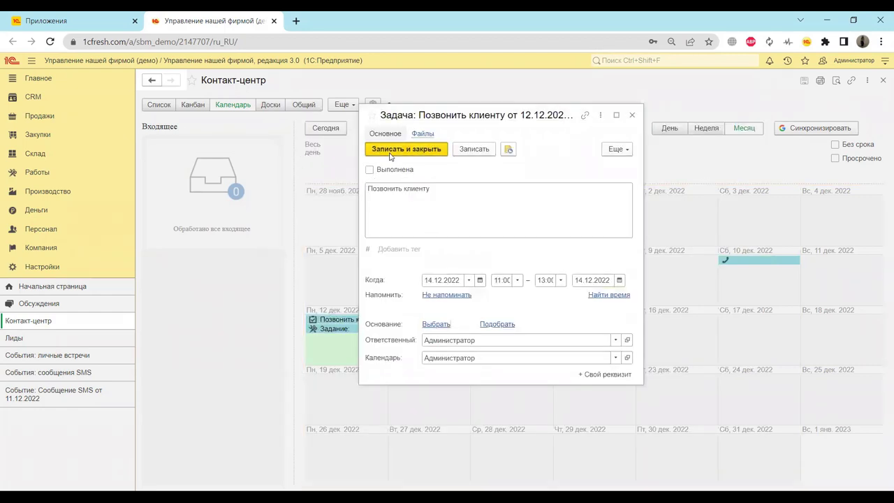
pyautogui.click(390, 151)
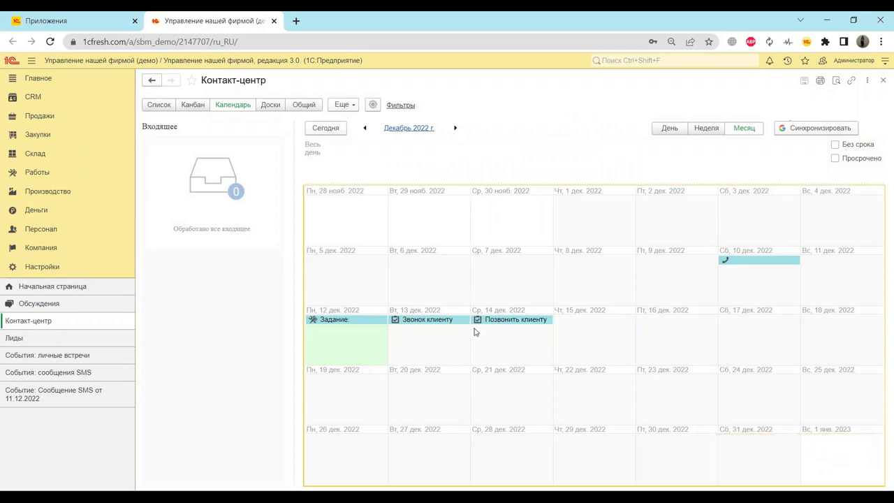
# Review the entry types that can be created from the calendar for 14 December 2022
pyautogui.click(495, 359)
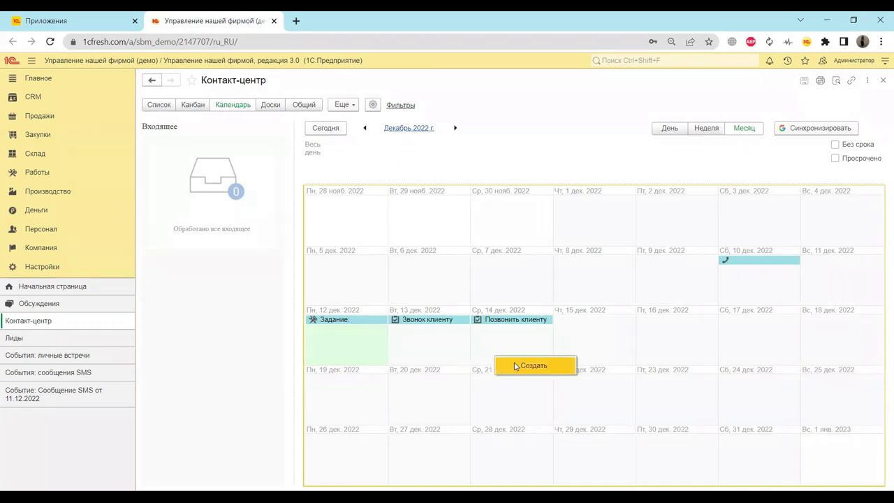
pyautogui.click(538, 362)
pyautogui.click(526, 220)
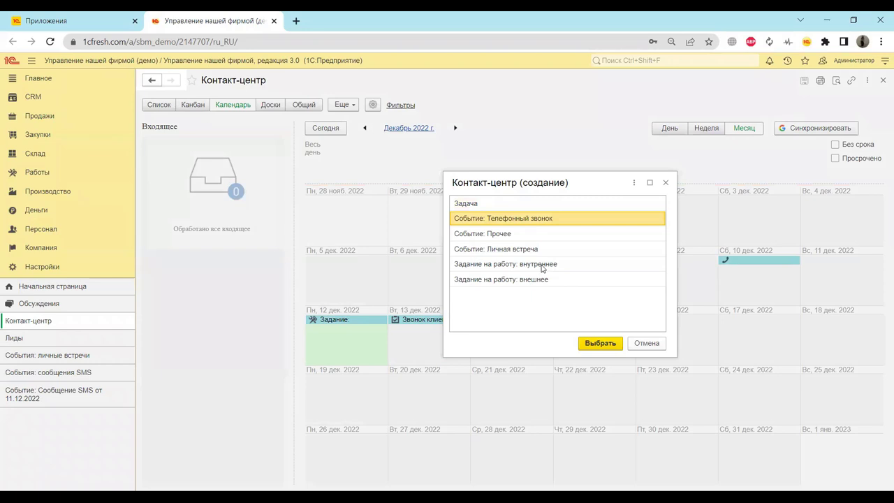
pyautogui.click(521, 236)
pyautogui.click(549, 283)
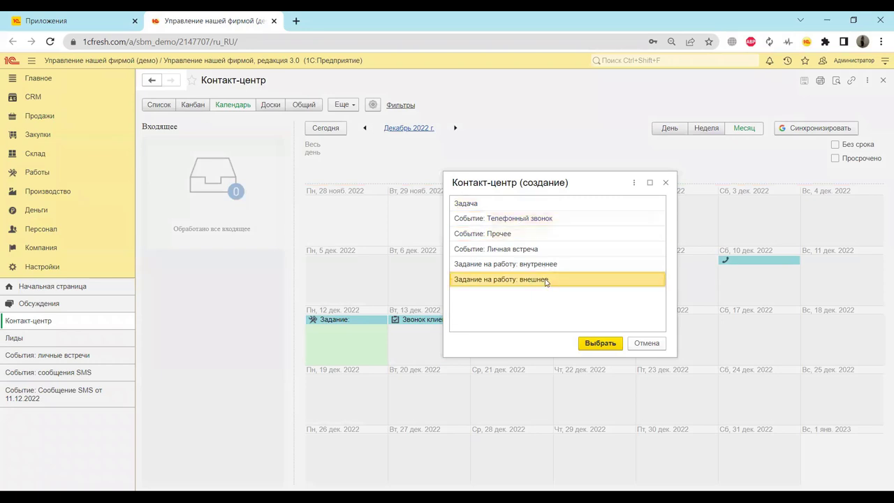
pyautogui.click(499, 268)
pyautogui.click(481, 206)
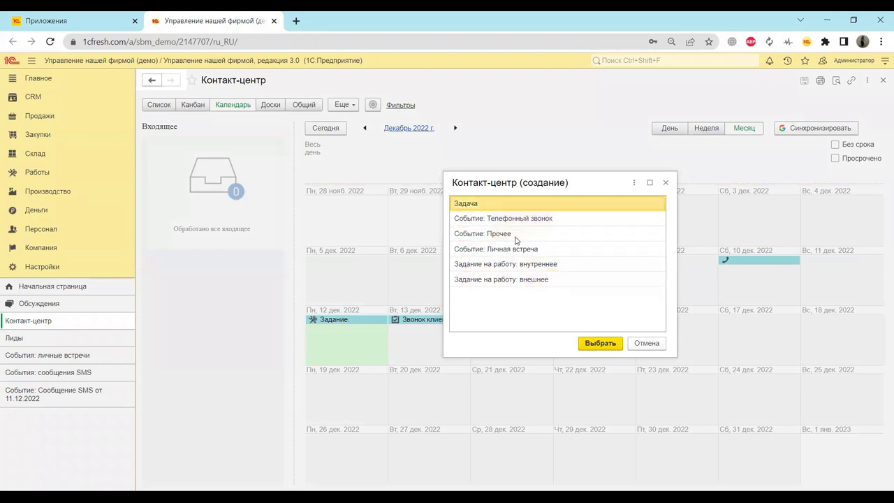
pyautogui.click(531, 248)
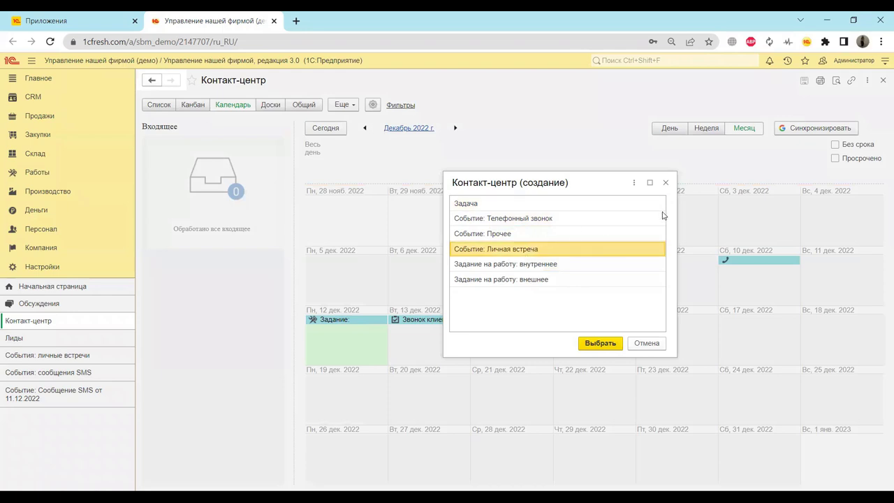
pyautogui.click(555, 238)
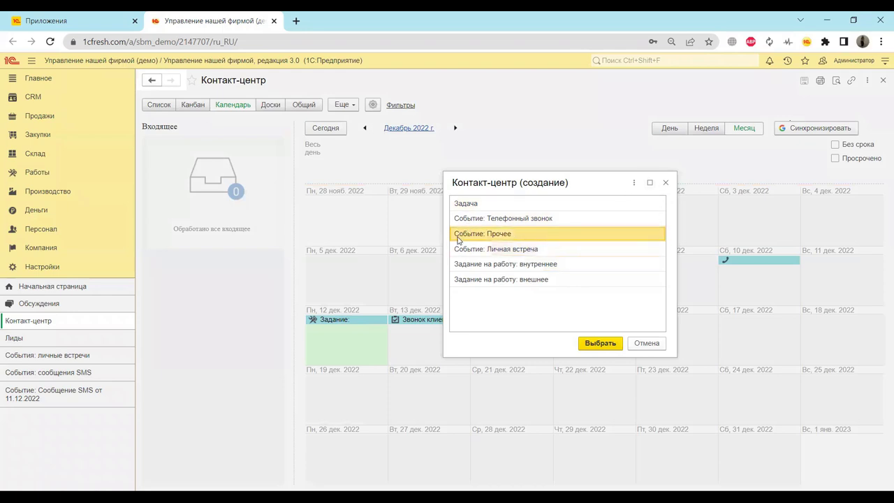
# Open a new Событие: Прочее, view the event subject templates, and close the event without saving
pyautogui.doubleClick(525, 238)
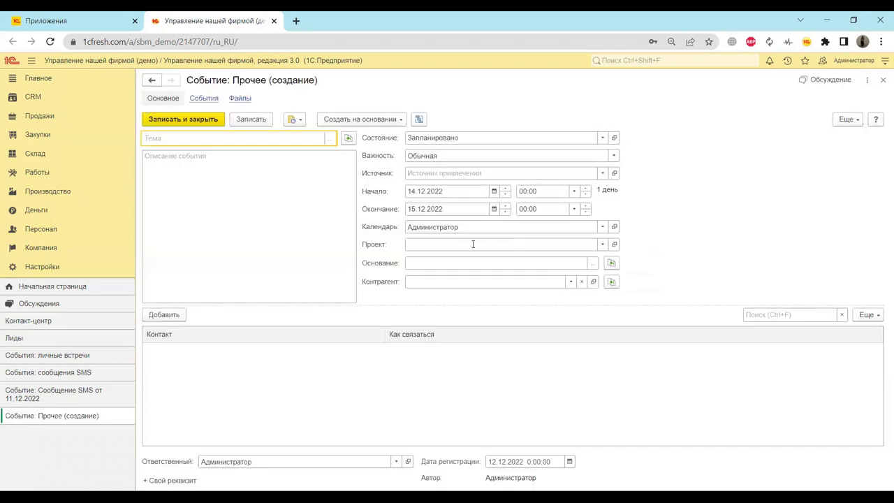
pyautogui.click(330, 142)
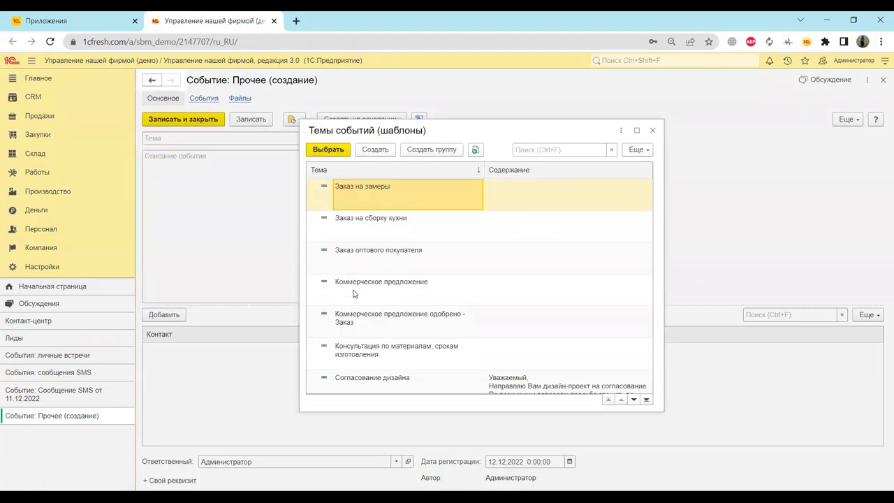
pyautogui.moveTo(460, 133); pyautogui.dragTo(469, 114)
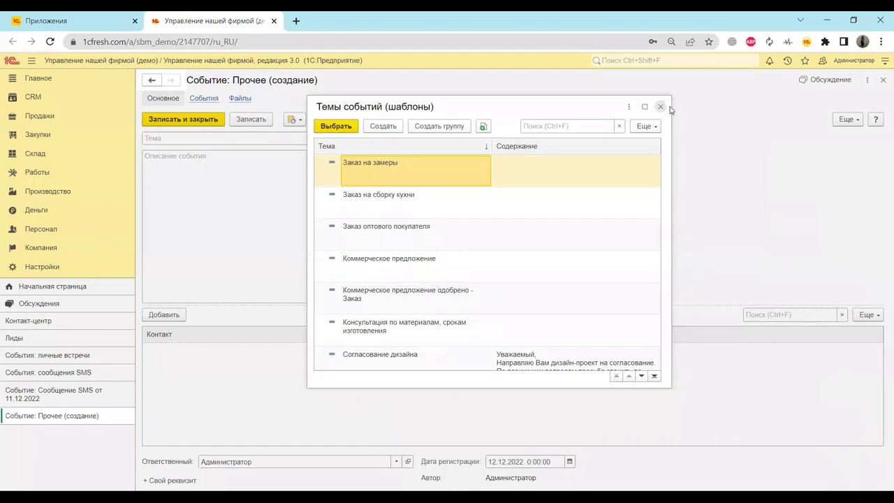
pyautogui.click(663, 106)
pyautogui.click(882, 81)
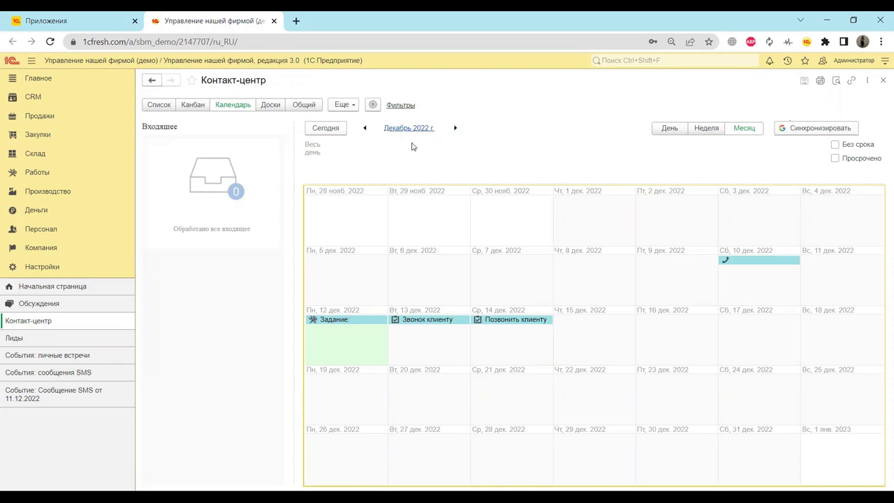
# Open the ДР клиентов team board and look through the task cards in its Необработанное column
pyautogui.click(277, 107)
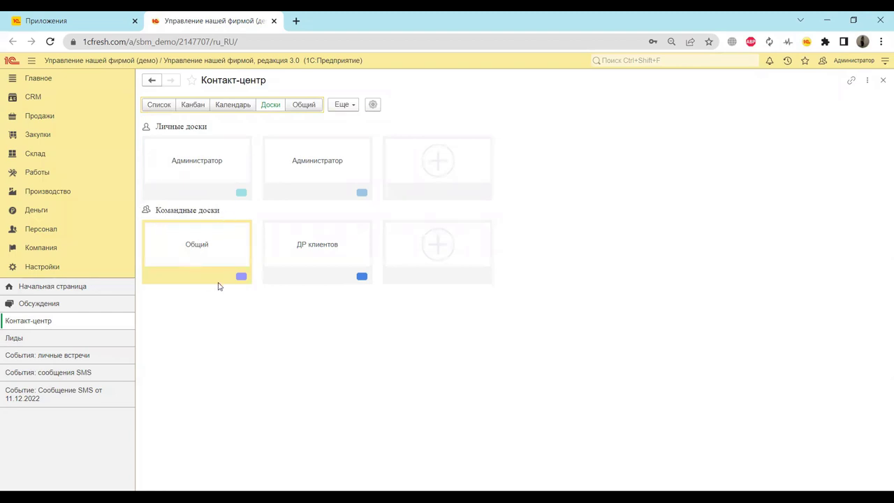
pyautogui.click(309, 272)
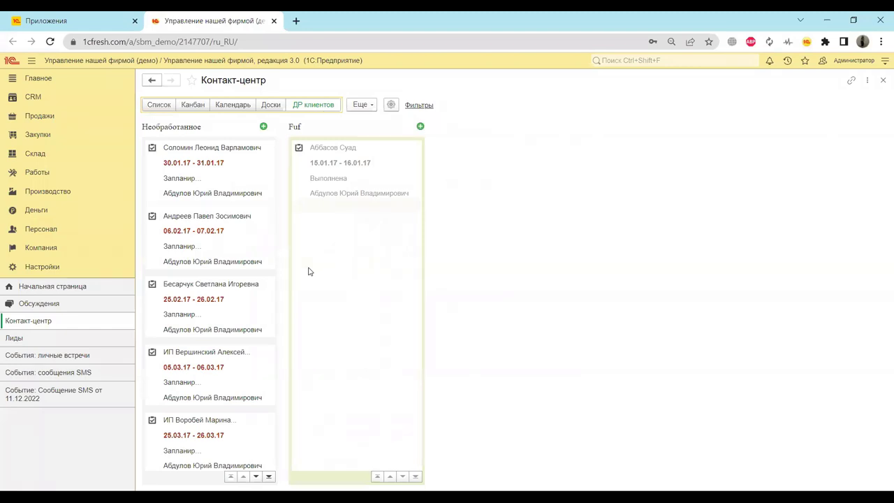
pyautogui.scroll(-10, 187, 318)
pyautogui.scroll(10, 187, 319)
pyautogui.click(200, 179)
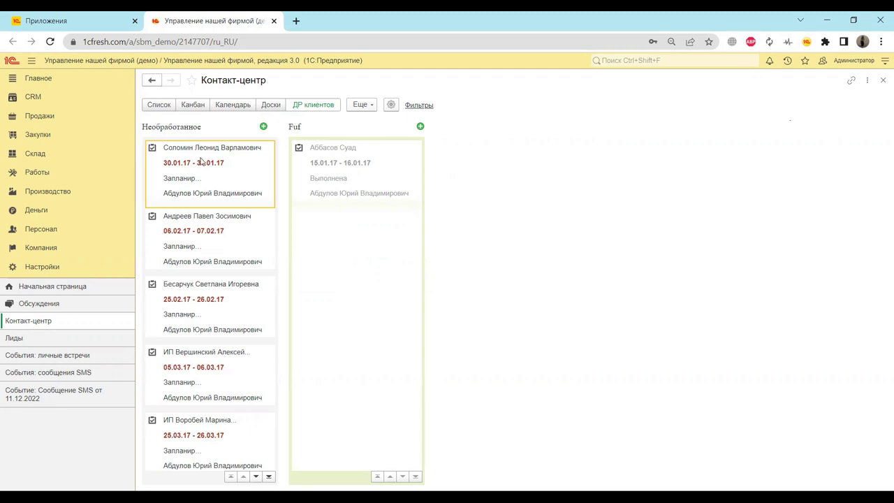
pyautogui.click(206, 236)
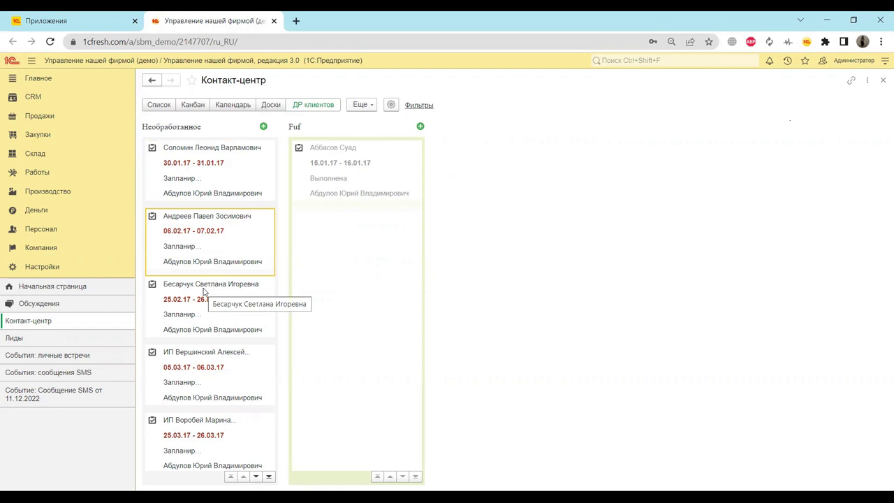
pyautogui.click(195, 173)
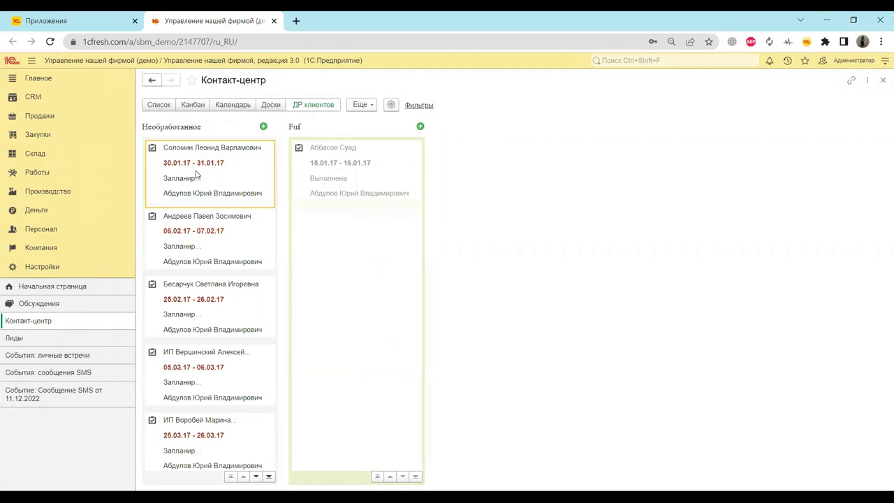
# Rename the Fuf column to Выполнена in the ДР клиентов board settings and save the column
pyautogui.click(391, 105)
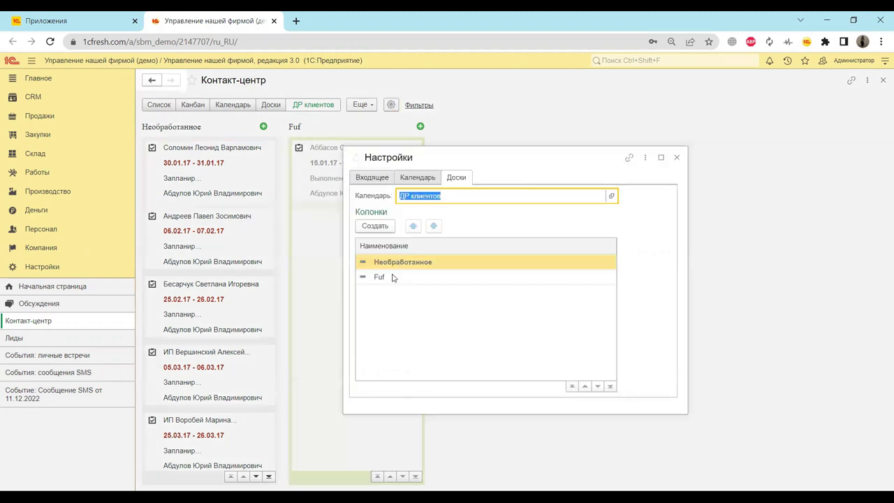
pyautogui.click(392, 278)
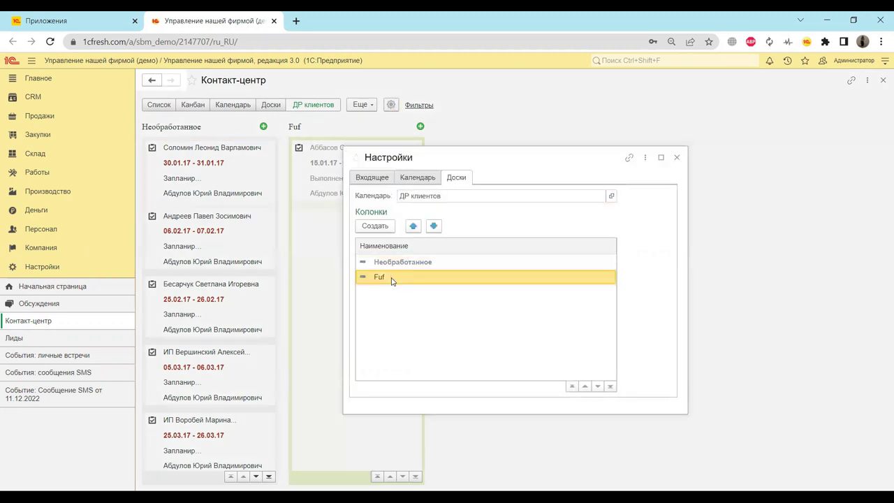
pyautogui.rightClick(394, 282)
pyautogui.click(416, 290)
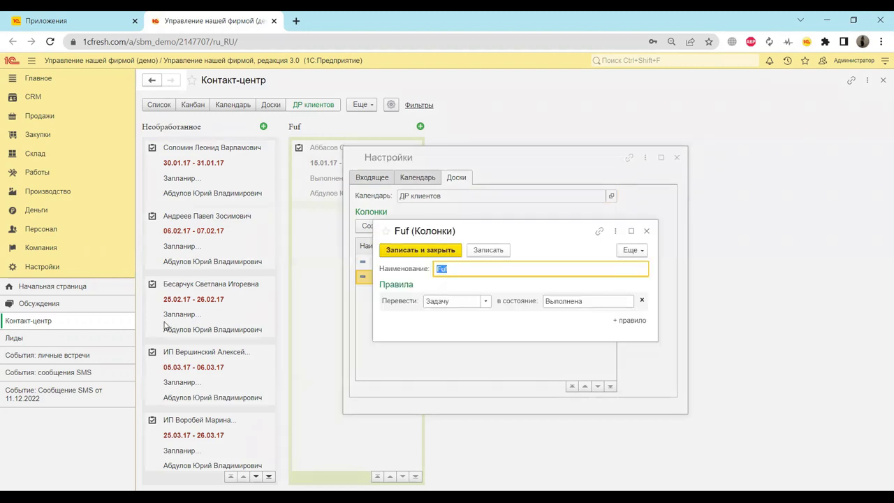
pyautogui.write('Выполнена')
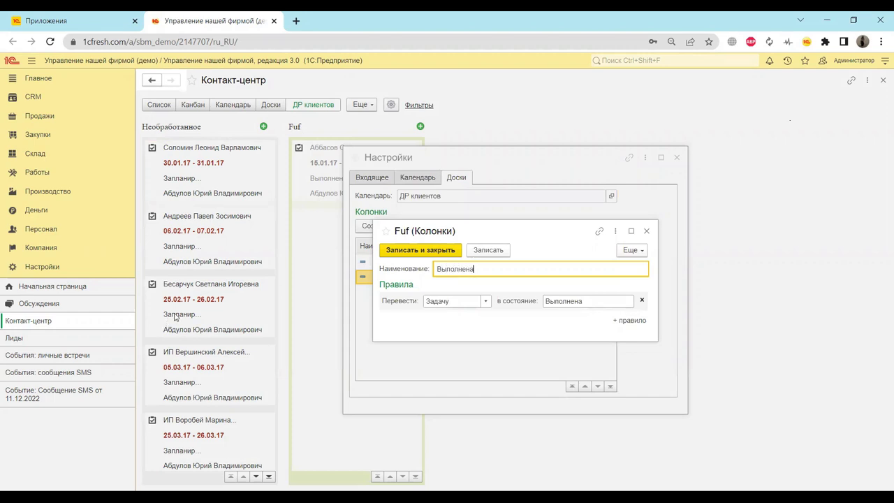
pyautogui.click(430, 249)
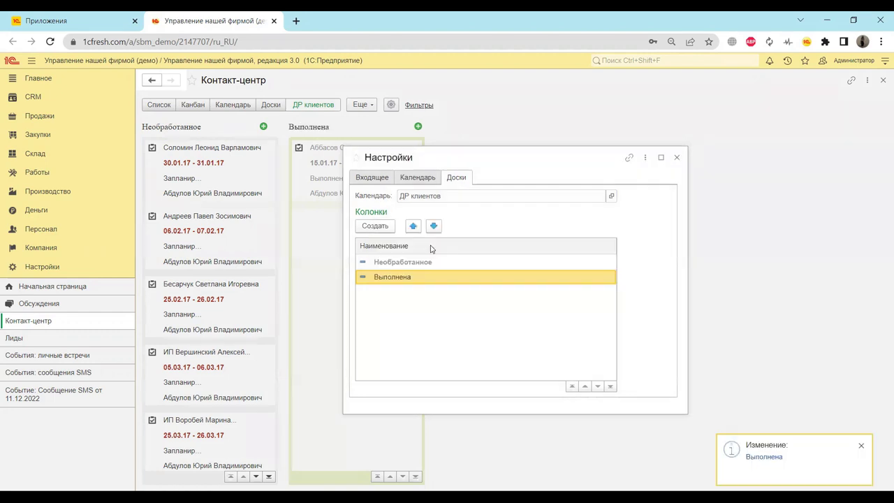
# Examine the board's column list and the state rule of the Выполнена column, and save and close the column
pyautogui.moveTo(428, 158); pyautogui.dragTo(516, 161)
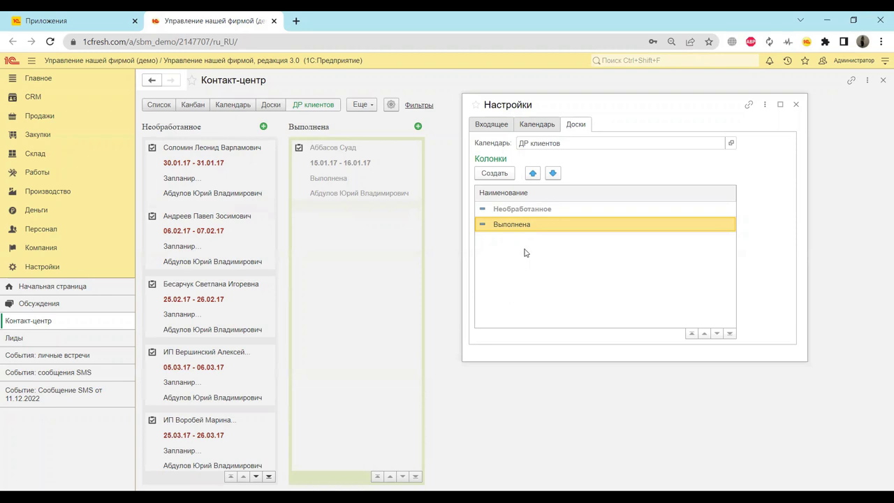
pyautogui.click(516, 209)
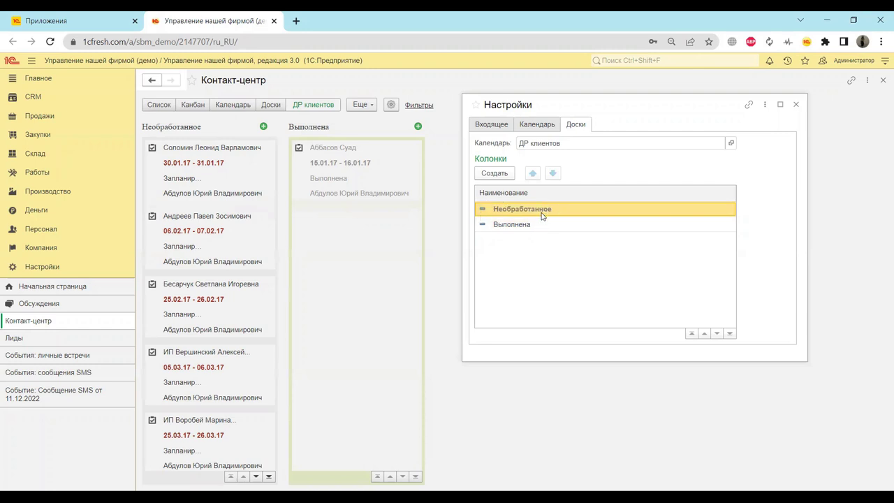
pyautogui.click(523, 228)
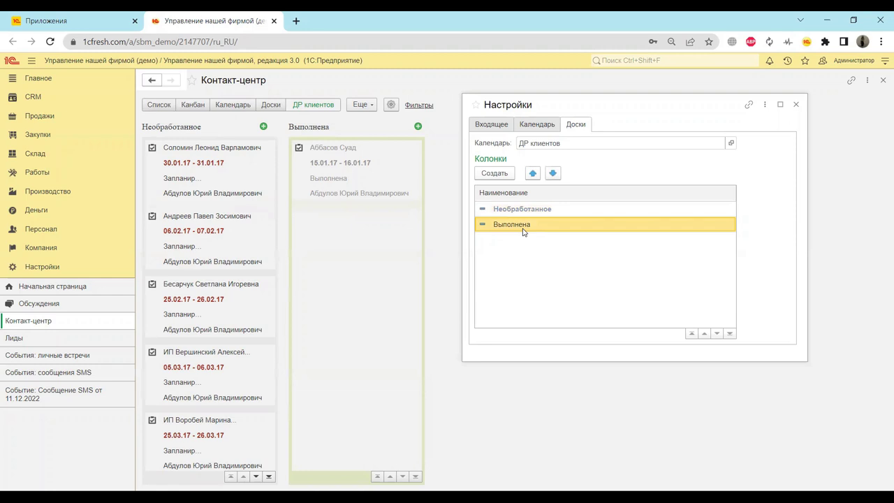
pyautogui.doubleClick(524, 228)
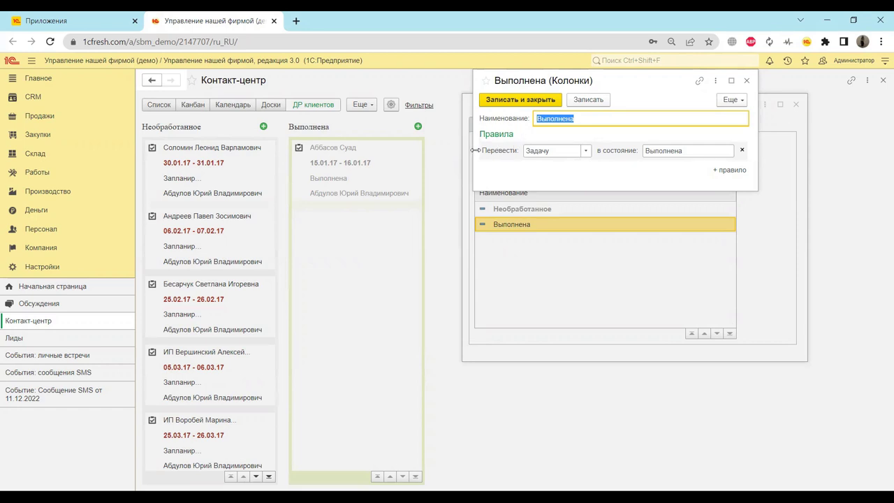
pyautogui.moveTo(563, 108); pyautogui.dragTo(555, 142)
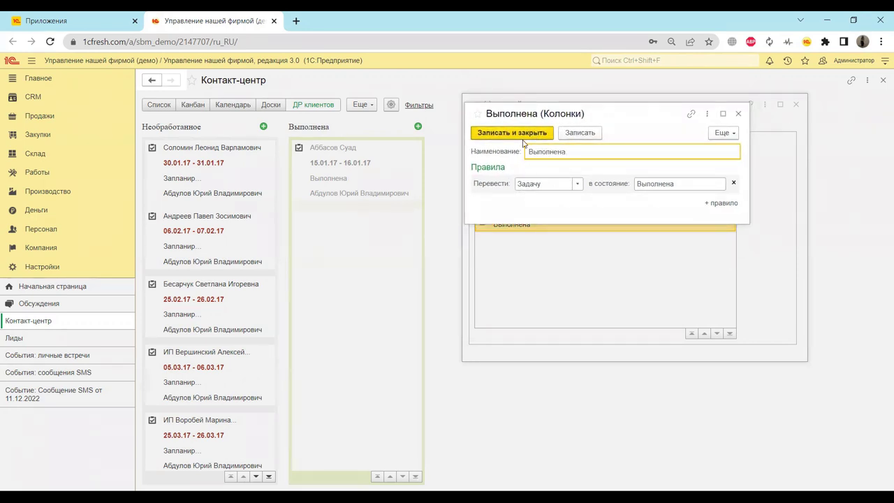
pyautogui.hotkey('ctrl', 'Return')
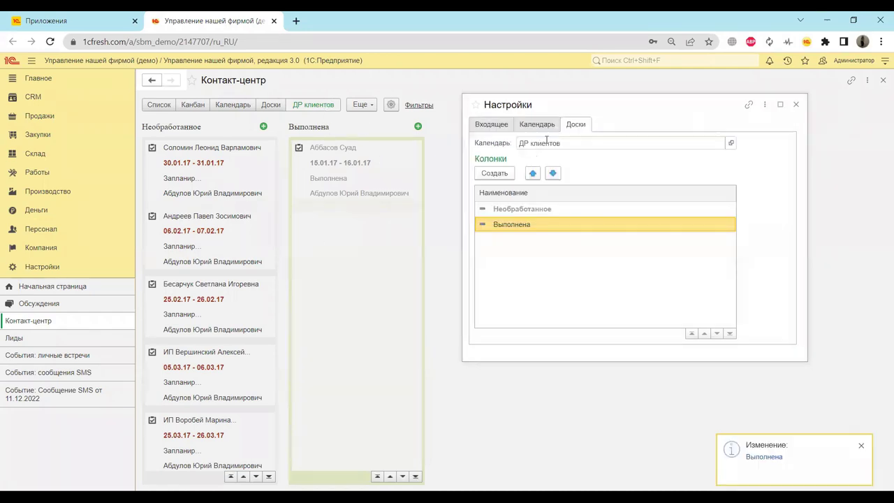
# Create a new column for the ДР клиентов board and add a rule to it that applies to Событие
pyautogui.click(495, 173)
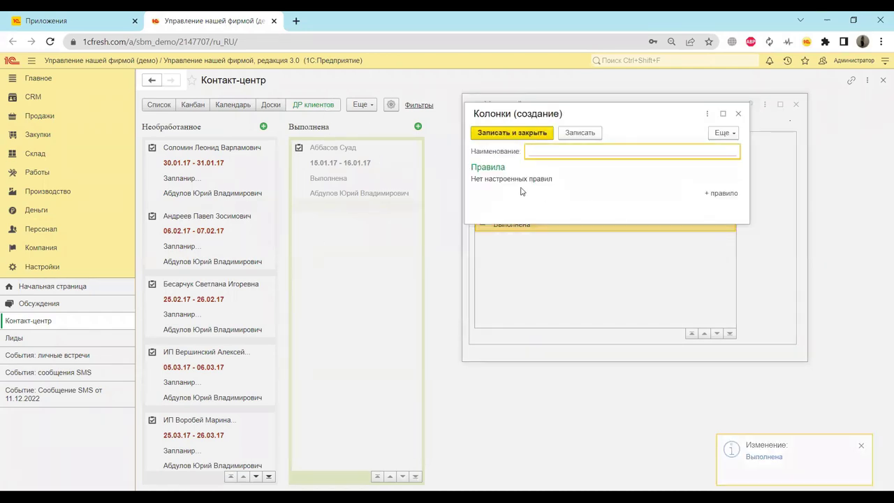
pyautogui.click(722, 194)
pyautogui.click(576, 184)
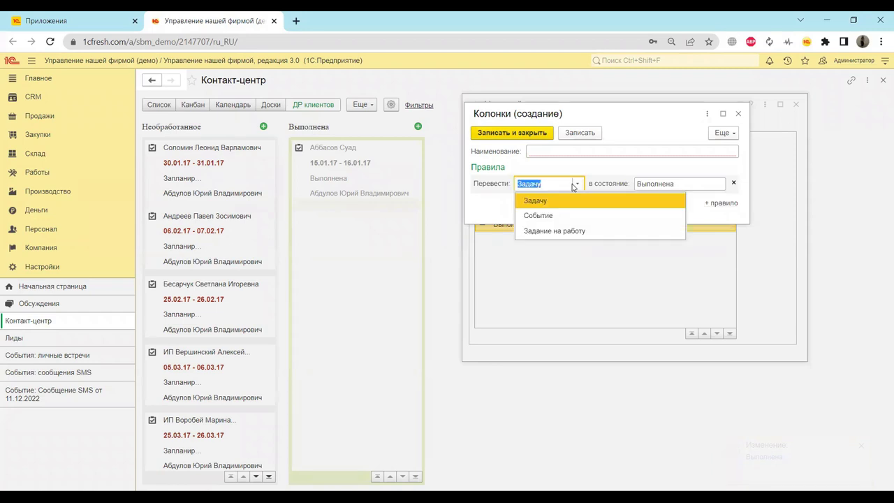
pyautogui.press('Tab')
pyautogui.click(573, 151)
pyautogui.click(577, 184)
pyautogui.click(670, 215)
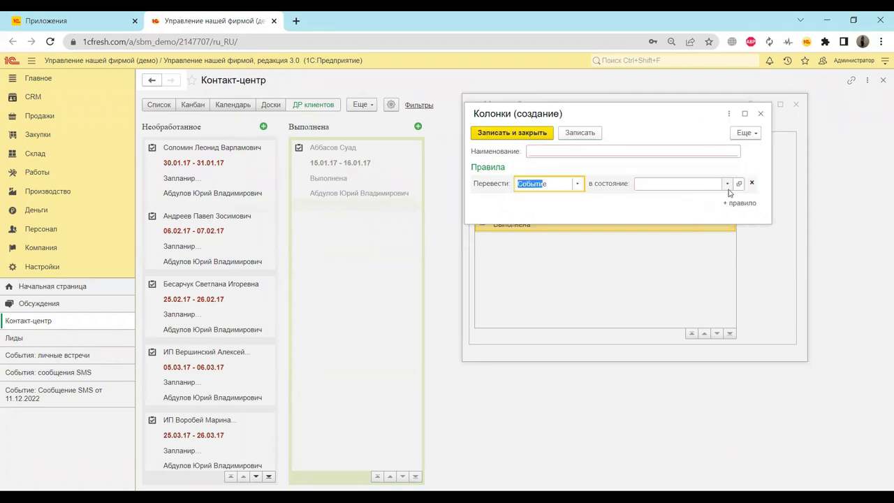
# Set the rule's target state to Отменено, name the column Отменено, and save it to the board
pyautogui.click(727, 184)
pyautogui.click(561, 167)
pyautogui.click(553, 150)
pyautogui.click(693, 184)
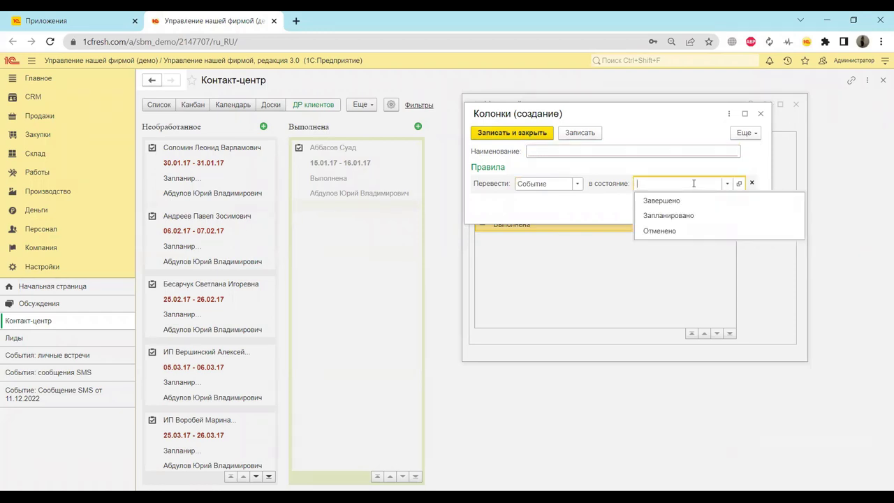
pyautogui.click(686, 230)
pyautogui.click(551, 153)
pyautogui.write('Отменено')
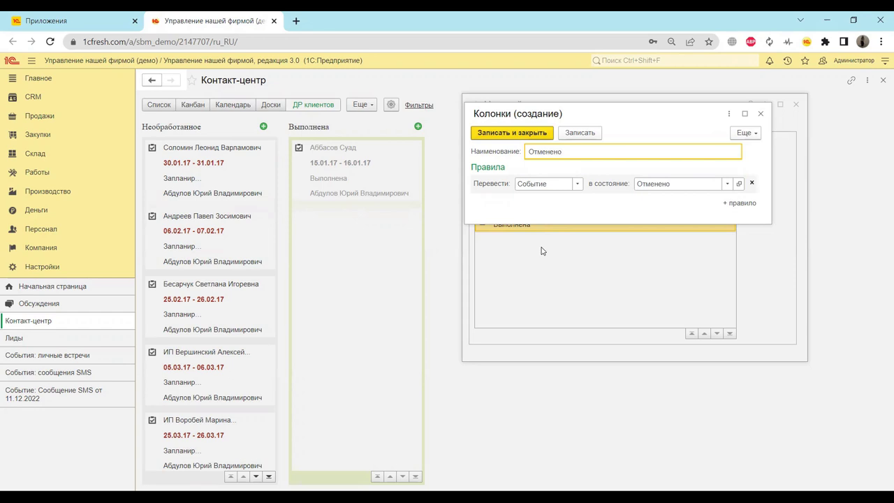
pyautogui.click(548, 140)
pyautogui.moveTo(575, 114); pyautogui.dragTo(537, 94)
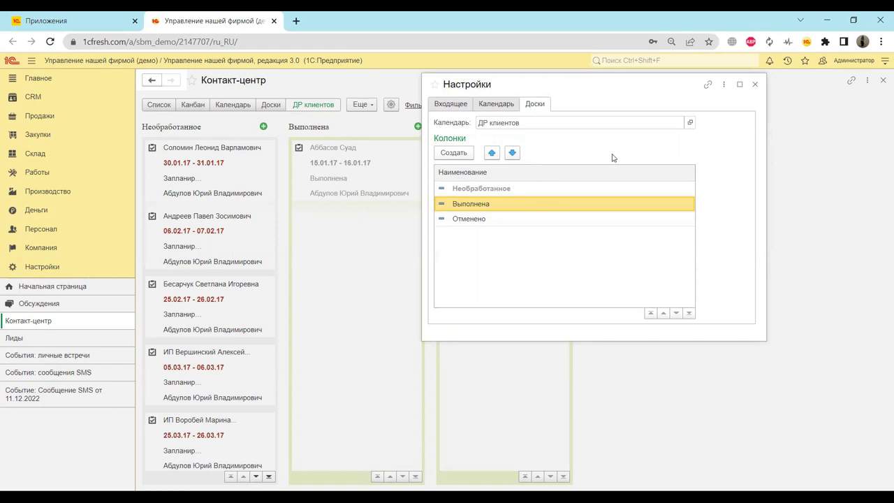
pyautogui.click(419, 207)
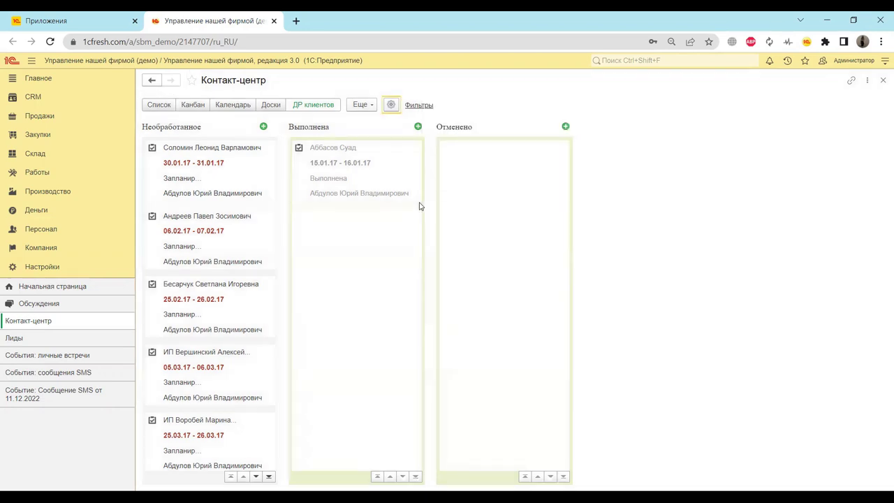
# Start a new team board from the Доски overview and name it Важные собрания
pyautogui.click(174, 106)
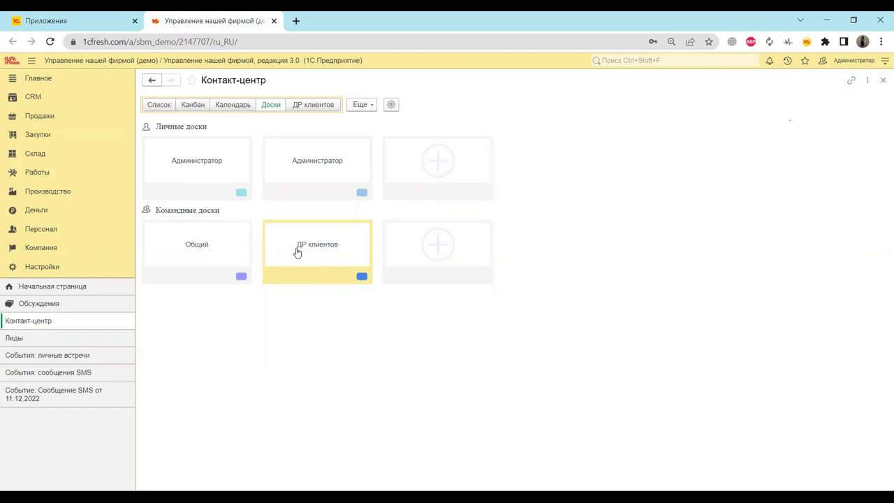
pyautogui.click(426, 249)
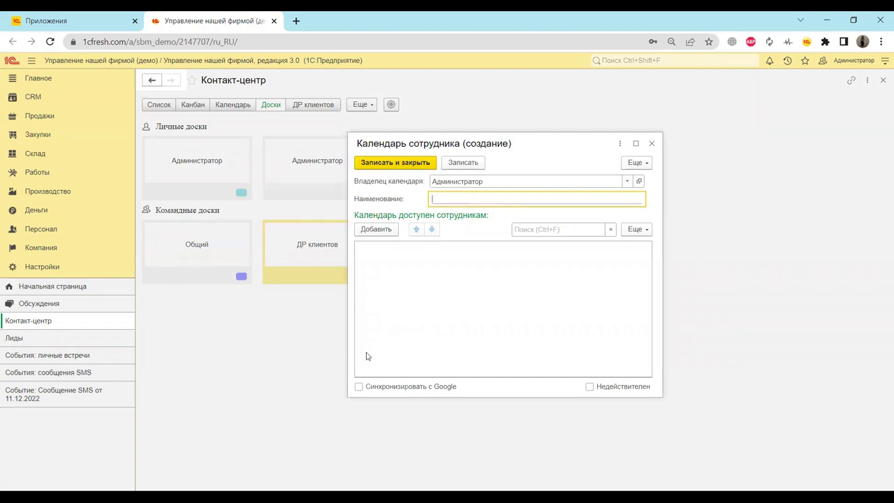
pyautogui.write('Важ')
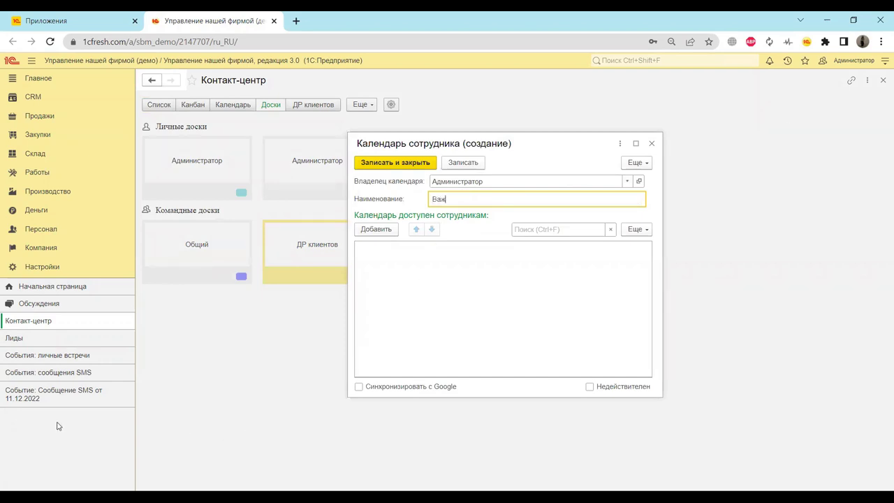
pyautogui.write('ные собрания')
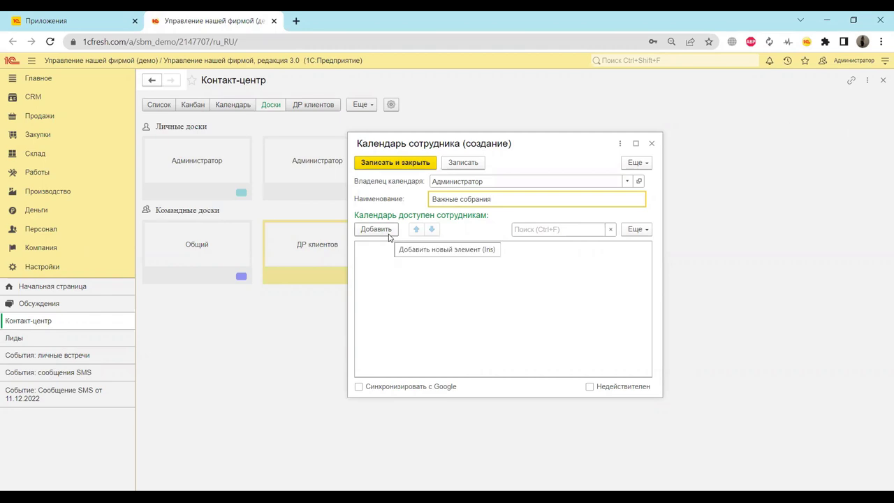
# Give three employees from the Сотрудники list access to the Важные собрания calendar
pyautogui.click(376, 229)
pyautogui.click(381, 305)
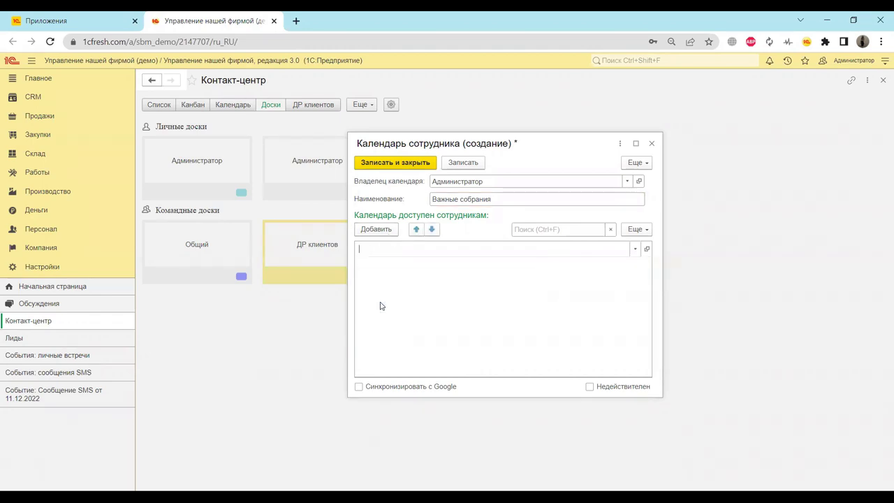
pyautogui.click(293, 200)
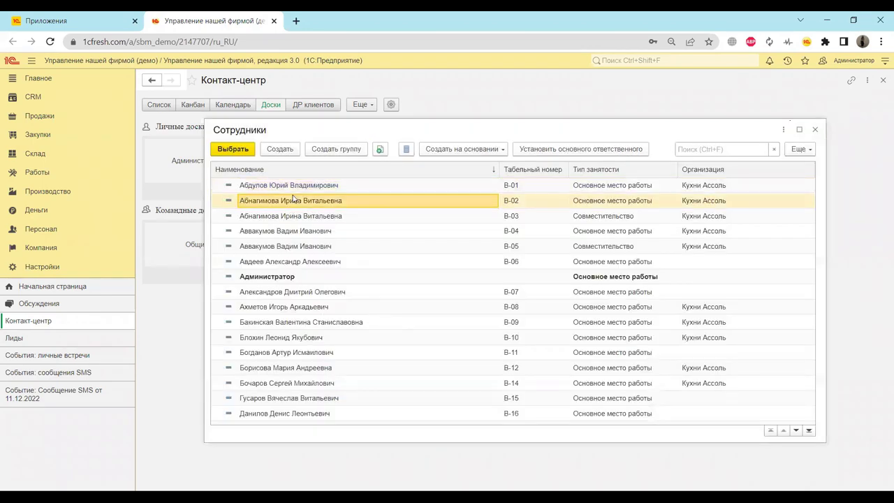
pyautogui.doubleClick(293, 200)
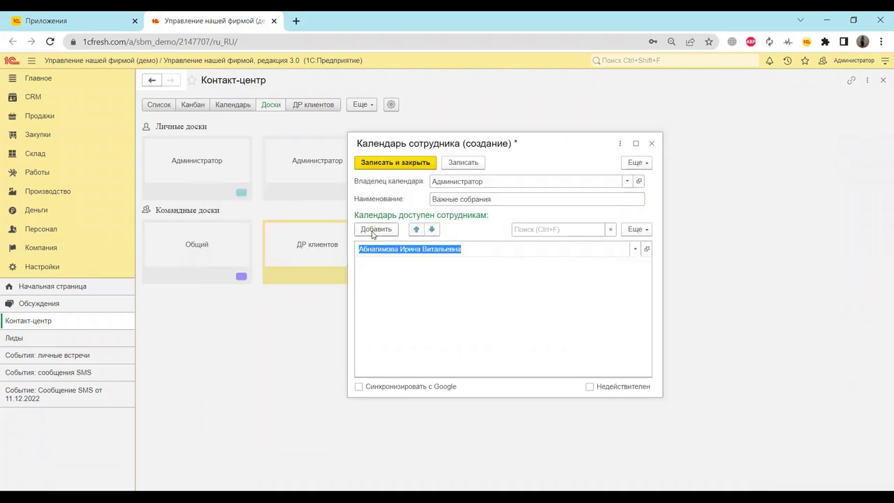
pyautogui.click(372, 234)
pyautogui.click(401, 299)
pyautogui.click(377, 234)
pyautogui.click(390, 346)
pyautogui.doubleClick(364, 324)
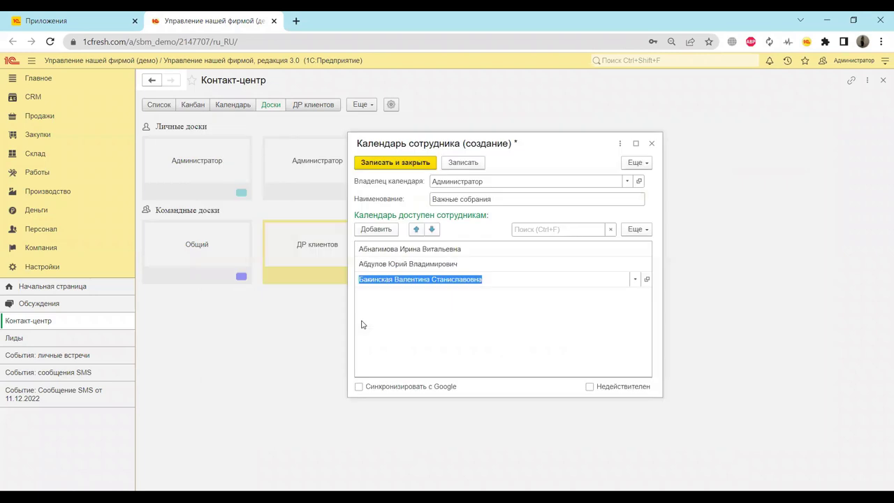
pyautogui.click(471, 342)
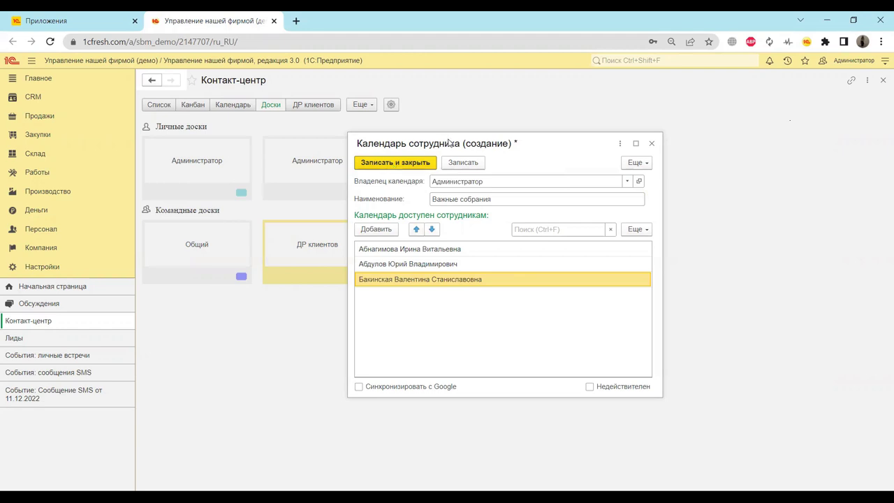
# Save and close the Важные собрания calendar, then view its new board and return to the Доски overview
pyautogui.click(412, 164)
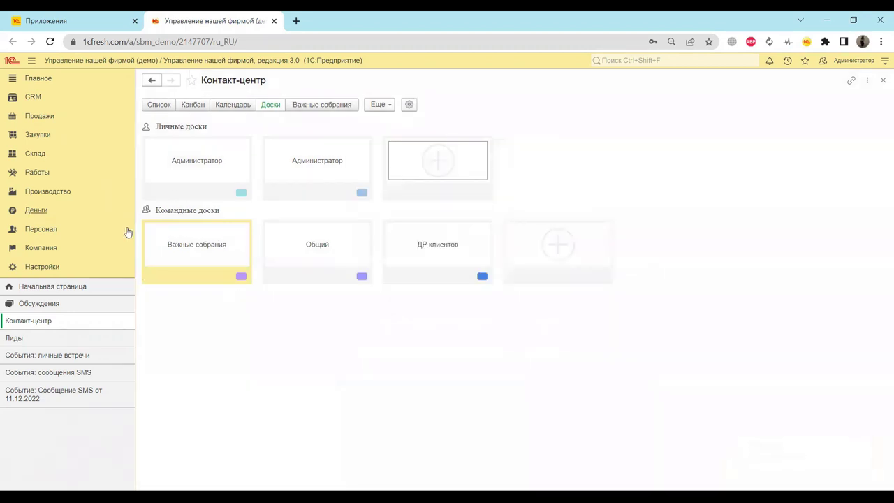
pyautogui.click(198, 258)
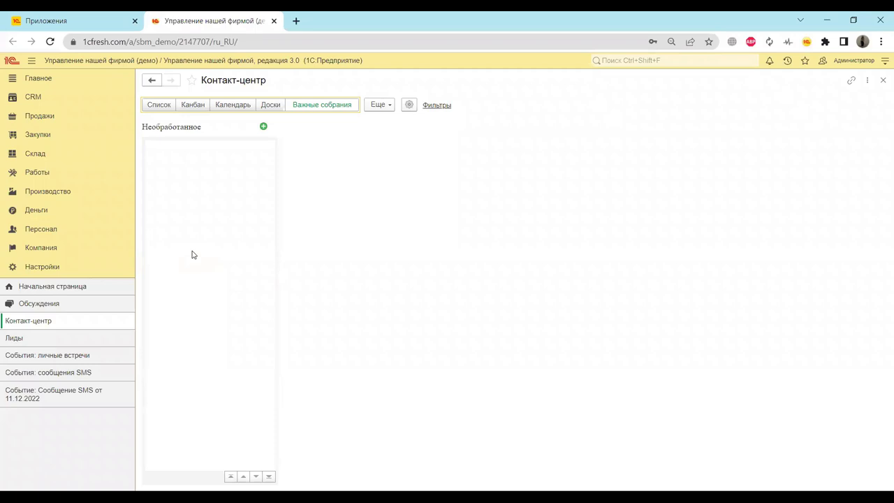
pyautogui.click(271, 104)
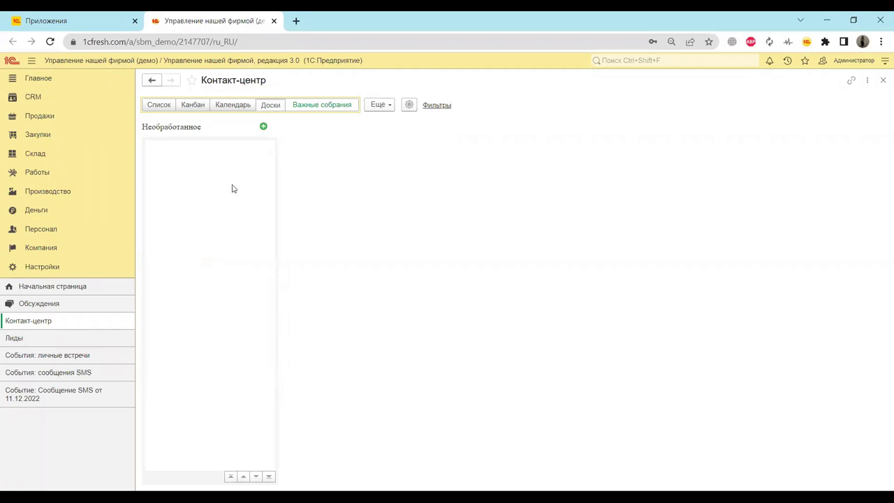
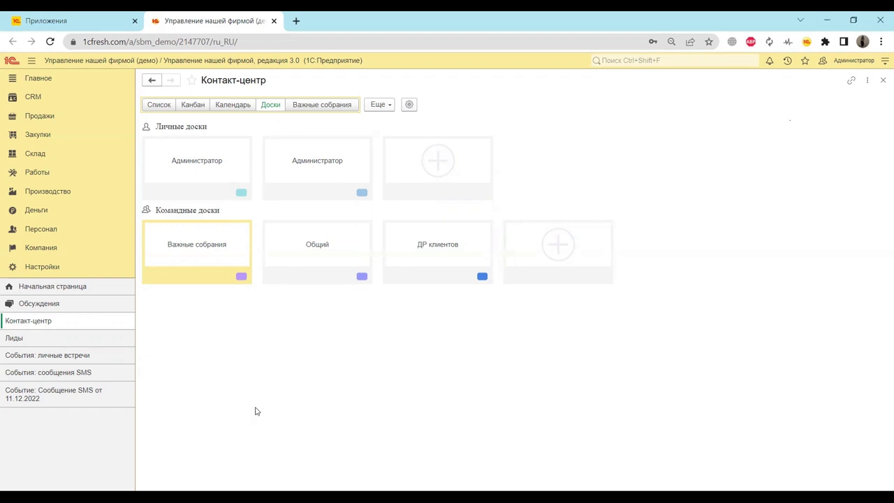
# Open the last lead in the CRM Лиды list and convert it to Покупателя + заказ
pyautogui.click(35, 98)
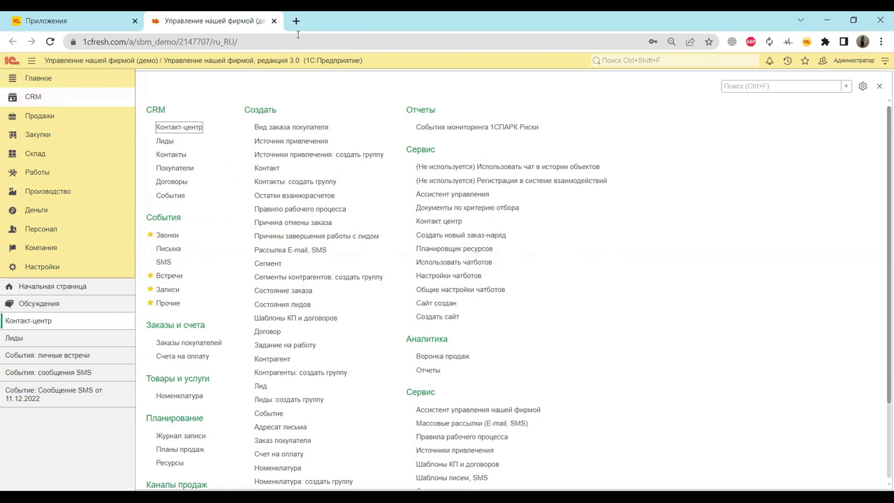
pyautogui.click(165, 140)
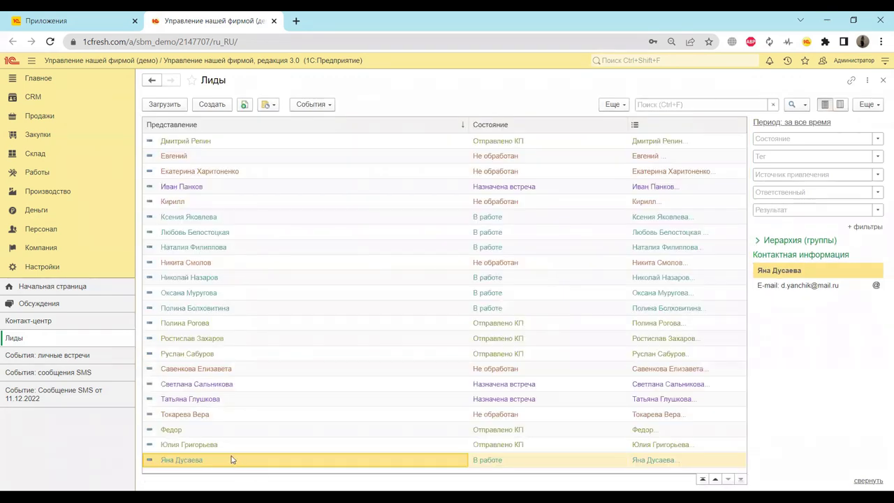
pyautogui.doubleClick(232, 459)
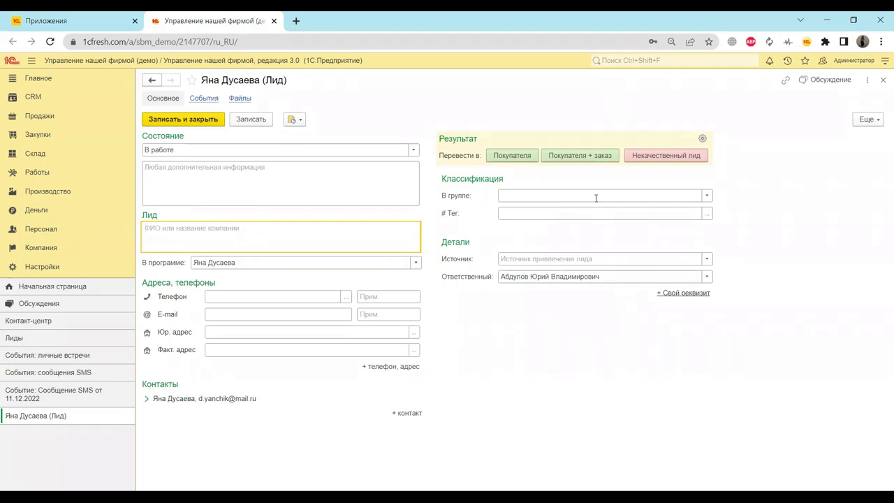
pyautogui.click(585, 157)
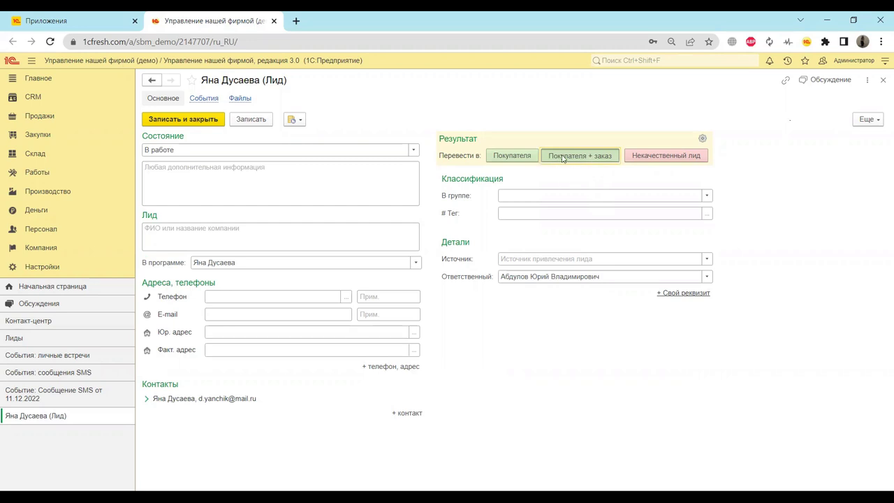
pyautogui.click(562, 158)
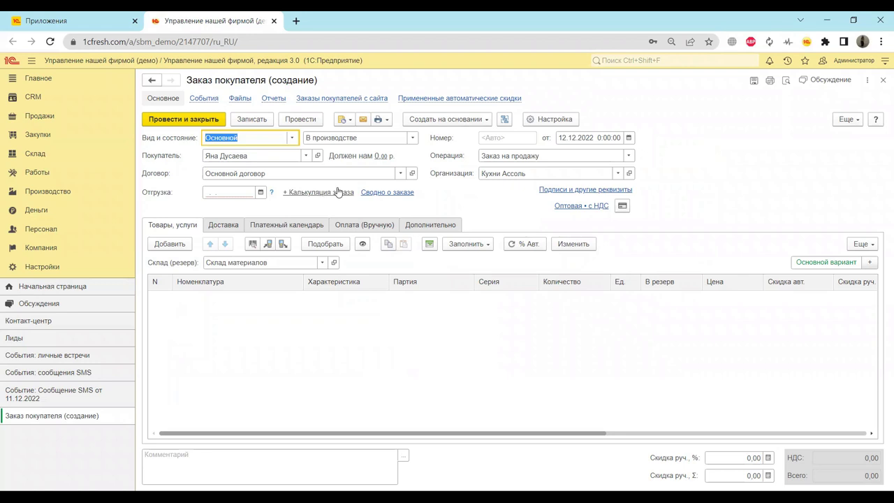
# Add a goods line to the customer order and choose Вытяжка from the Номенклатура list
pyautogui.click(166, 248)
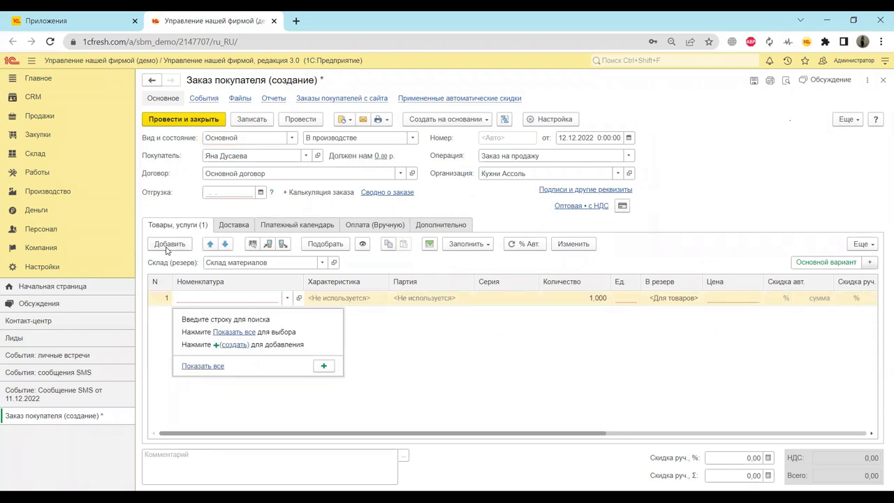
pyautogui.click(211, 367)
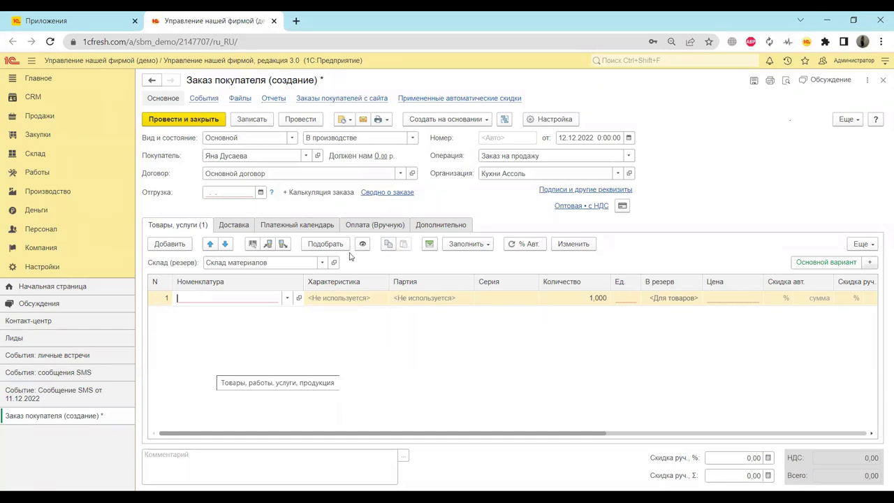
pyautogui.press('F4')
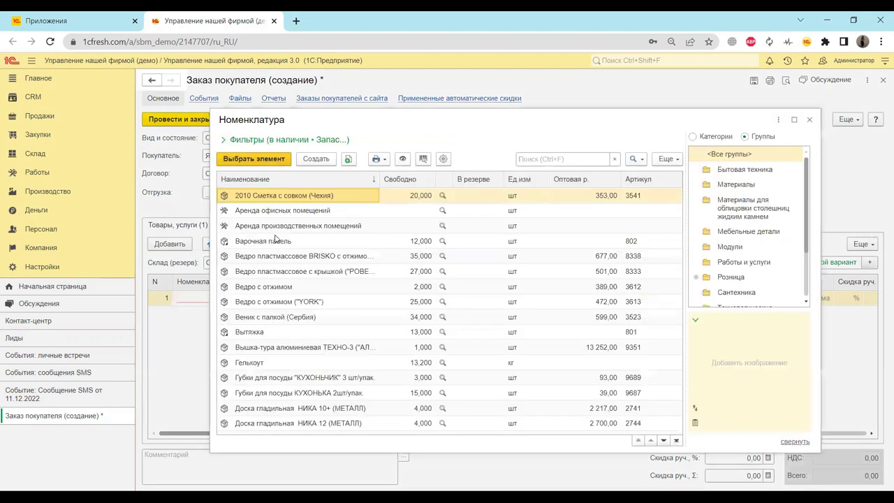
pyautogui.click(282, 334)
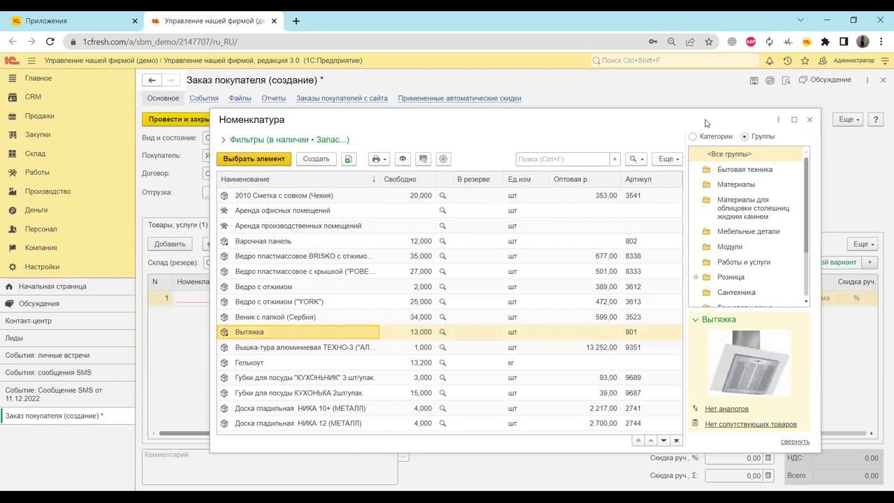
pyautogui.doubleClick(282, 332)
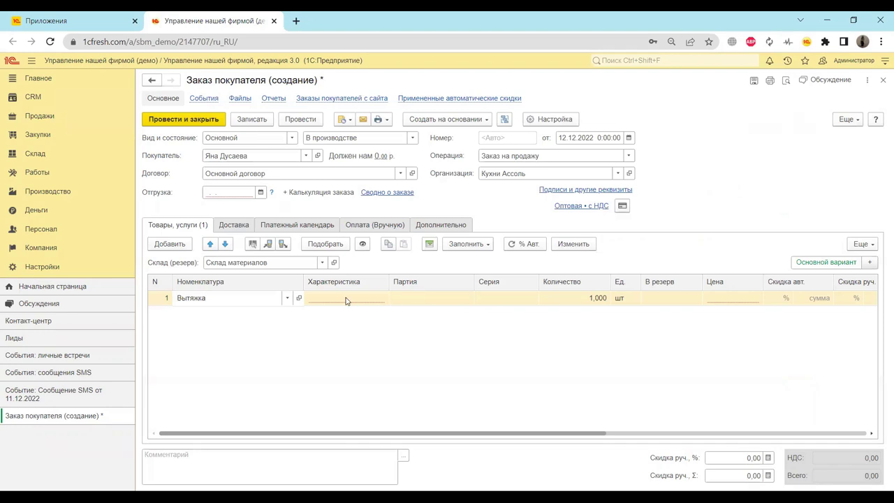
pyautogui.click(509, 334)
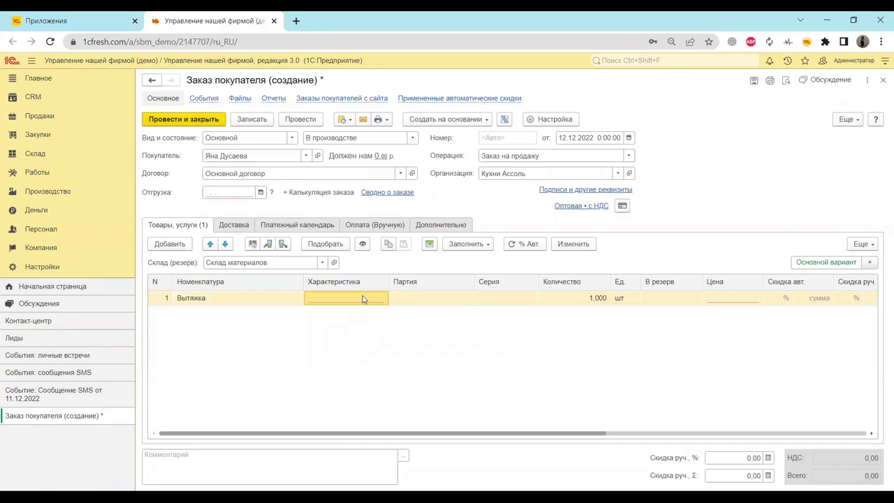
# Choose the Встраиваемая characteristic for the Вытяжка line and move on to its price
pyautogui.click(362, 299)
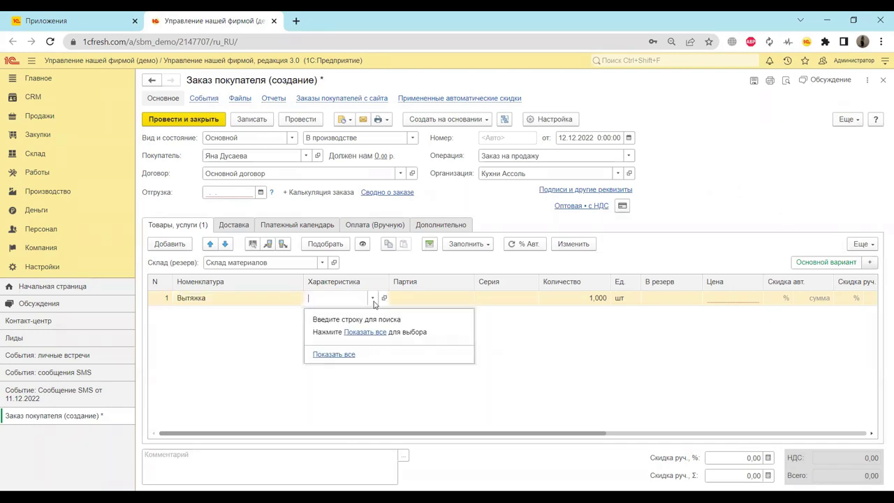
pyautogui.click(333, 355)
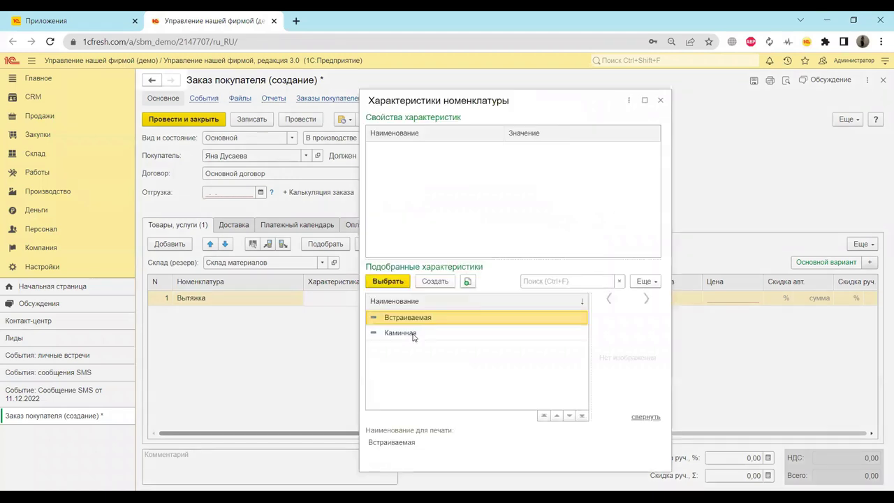
pyautogui.click(413, 336)
pyautogui.click(412, 324)
pyautogui.doubleClick(412, 324)
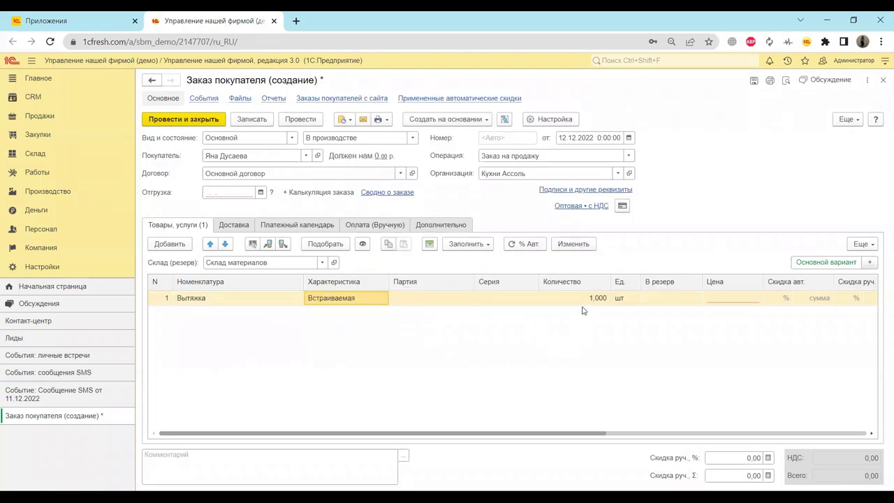
pyautogui.press('Tab')
pyautogui.press('Tab')
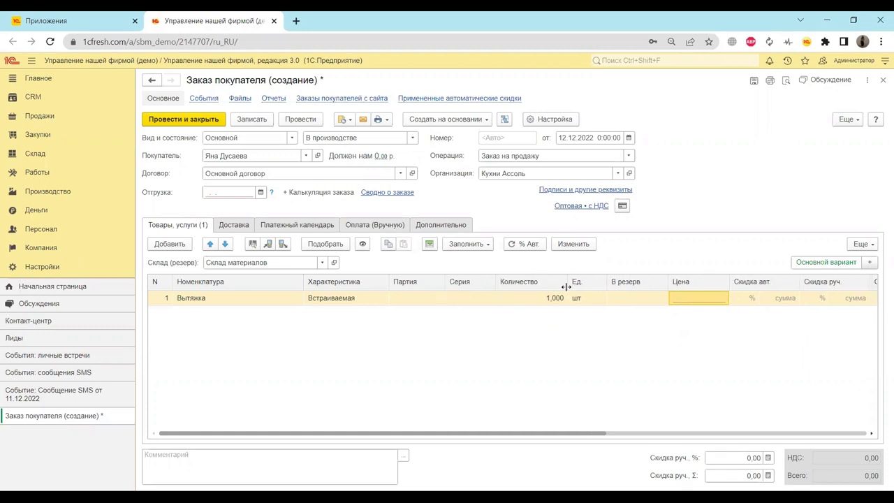
# Narrow the Количество and В резерв columns and set the Вытяжка line's price to 100
pyautogui.moveTo(566, 286); pyautogui.dragTo(555, 287)
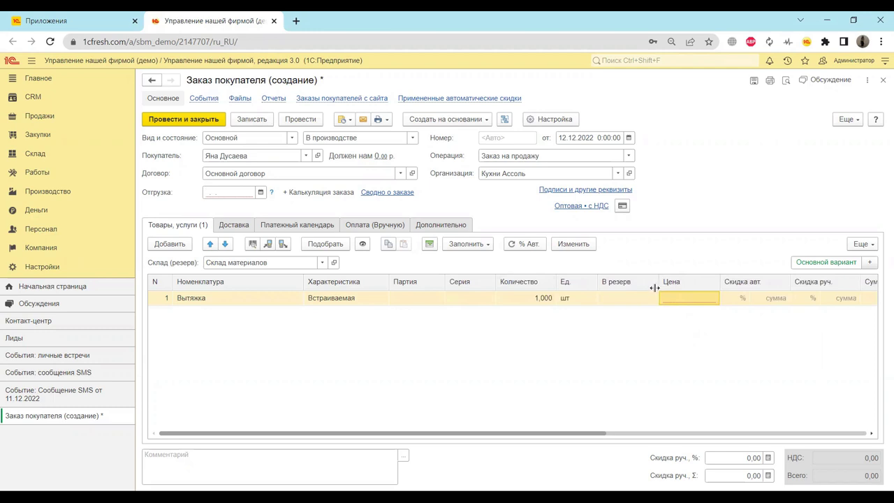
pyautogui.moveTo(655, 288); pyautogui.dragTo(635, 288)
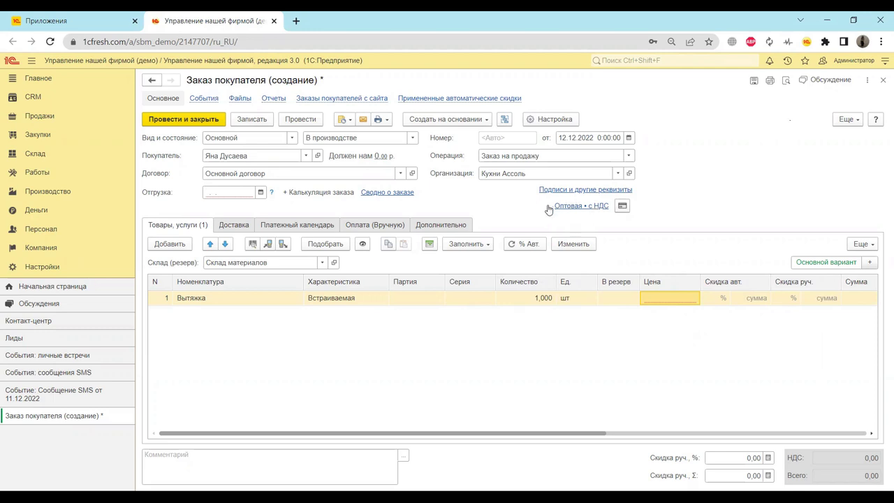
pyautogui.click(657, 299)
pyautogui.write('100')
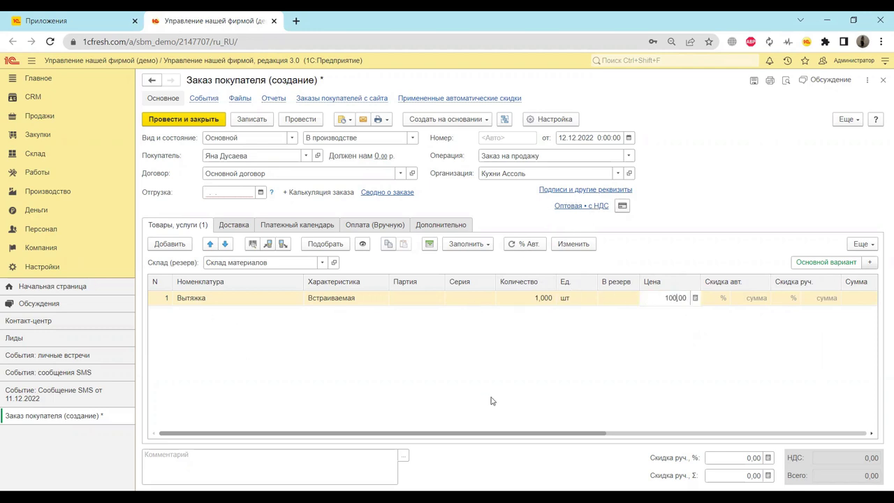
pyautogui.click(519, 387)
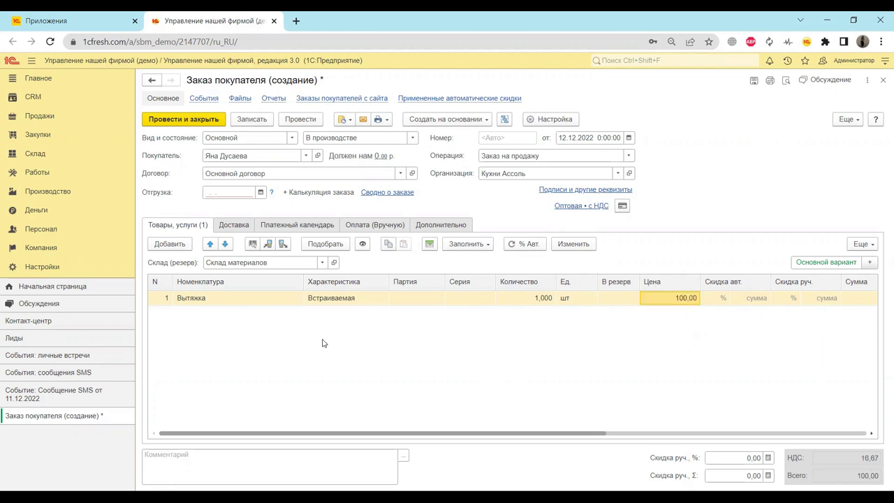
# Review the order's Доставка, Платежный календарь, Оплата and Дополнительно sections, and return to Товары, услуги
pyautogui.click(213, 189)
pyautogui.click(228, 229)
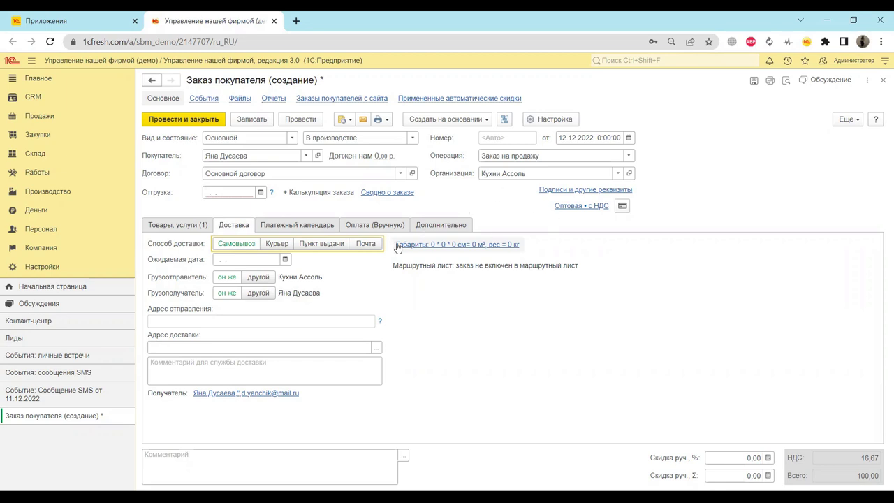
pyautogui.click(301, 229)
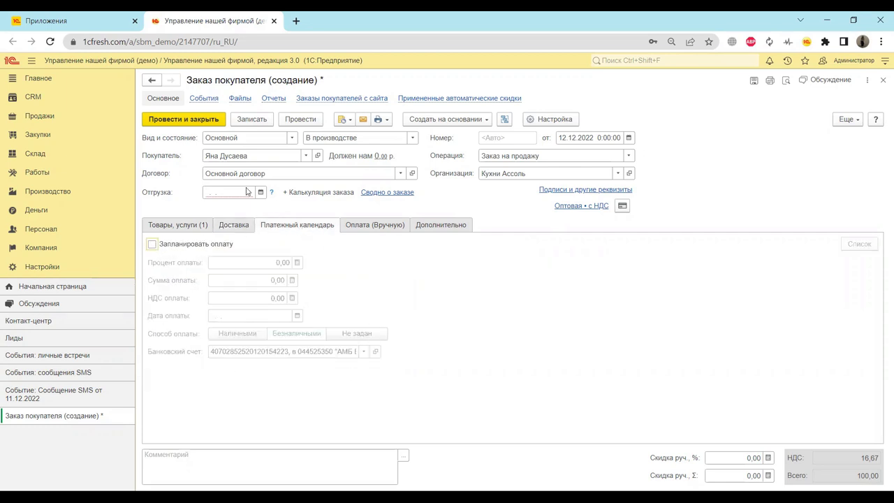
pyautogui.click(374, 225)
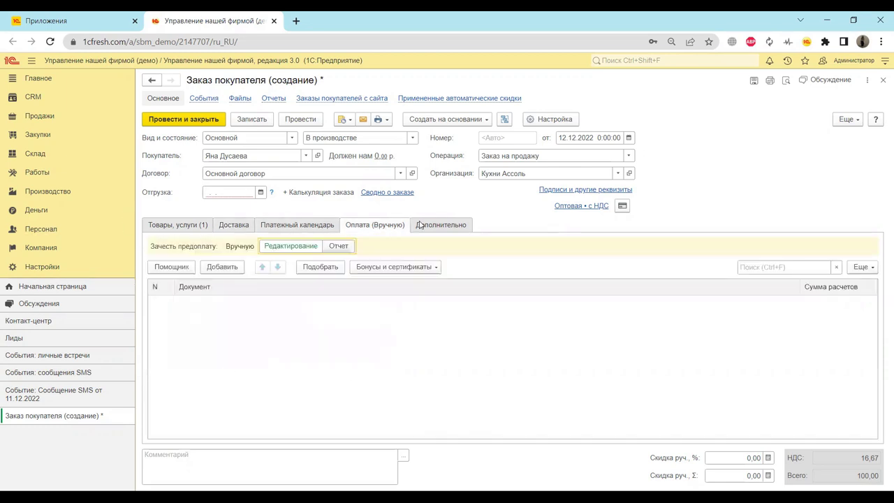
pyautogui.click(428, 226)
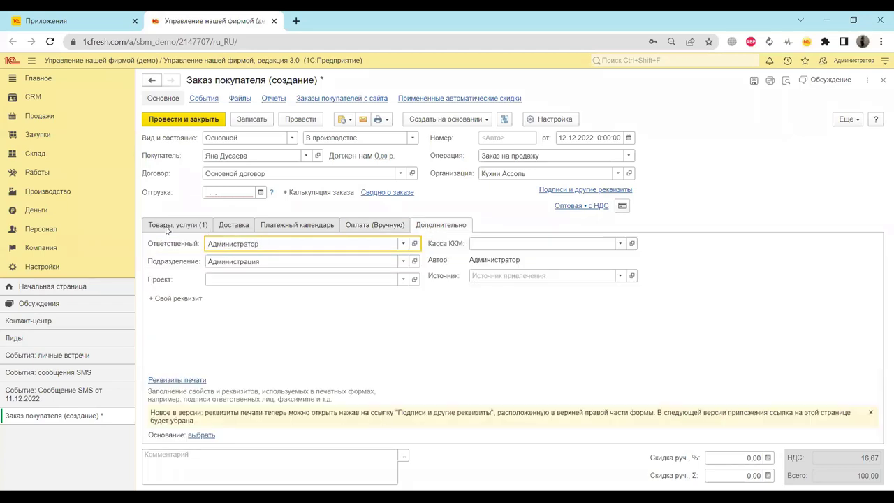
pyautogui.click(167, 226)
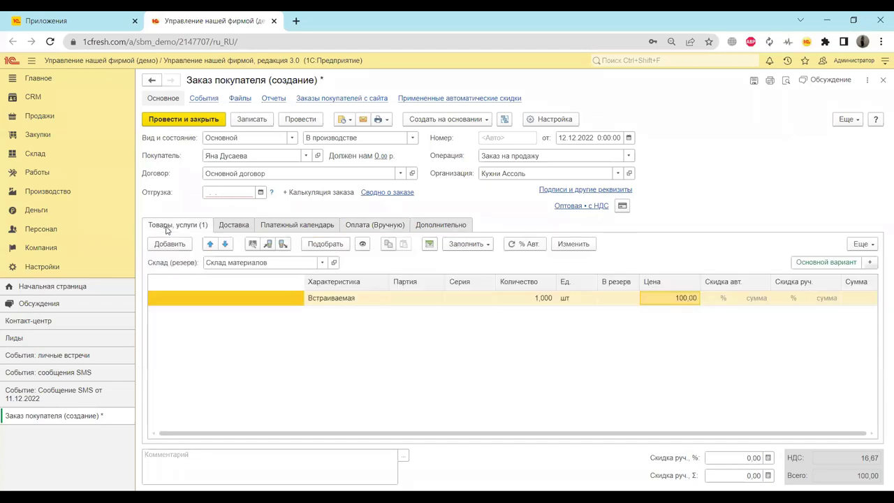
pyautogui.click(332, 301)
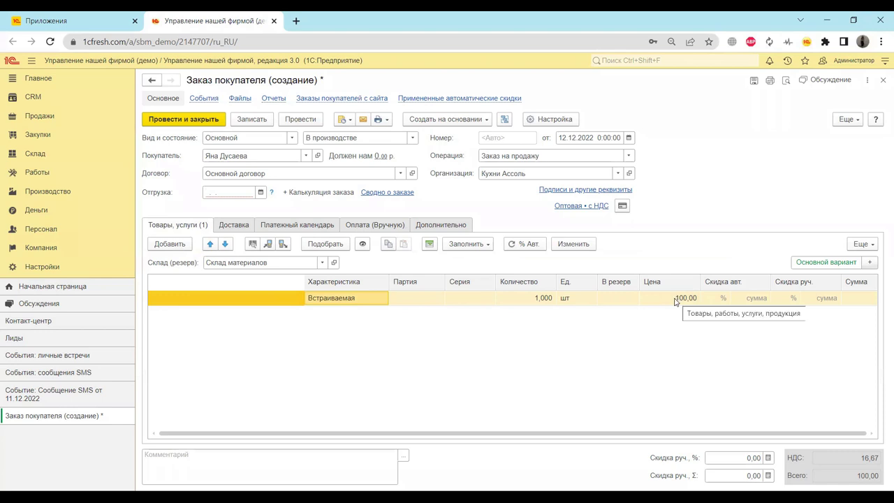
# Look over the states available for the customer order without choosing a different one
pyautogui.click(254, 196)
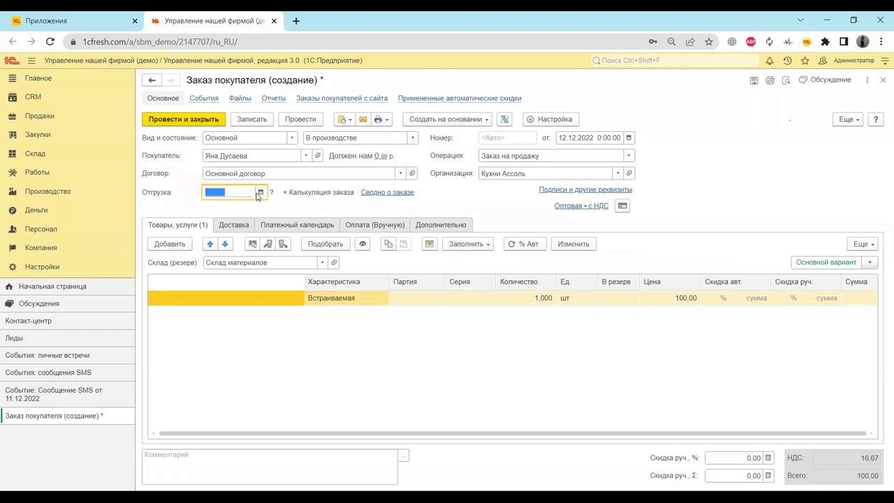
pyautogui.click(259, 193)
pyautogui.click(259, 192)
pyautogui.click(389, 145)
pyautogui.click(415, 139)
pyautogui.click(415, 139)
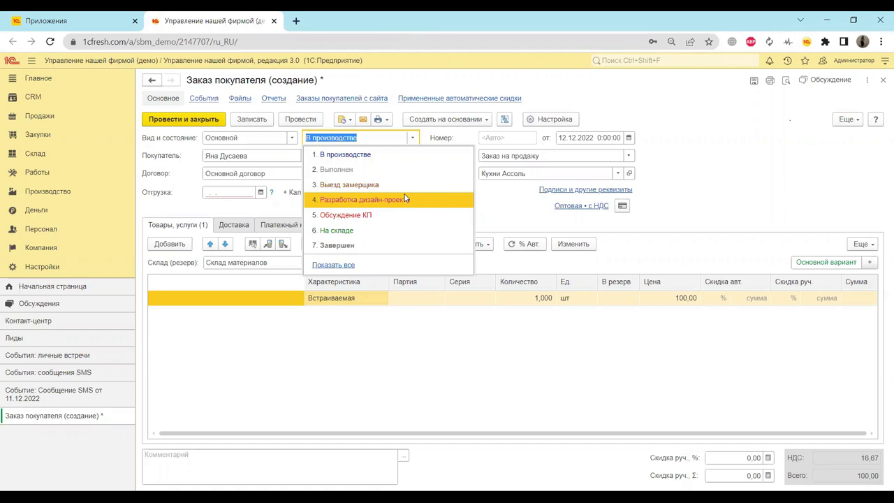
pyautogui.press('Escape')
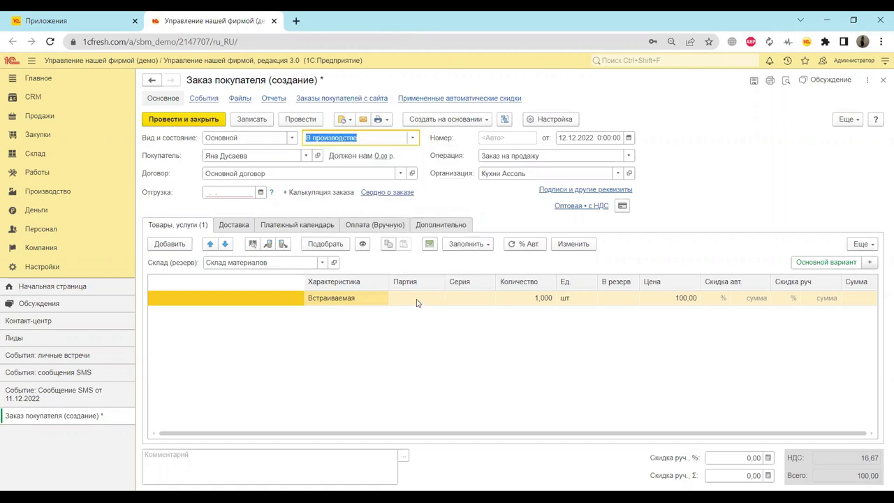
# Set the customer order's Отгрузка date to 13.12.2022
pyautogui.click(264, 190)
pyautogui.click(260, 191)
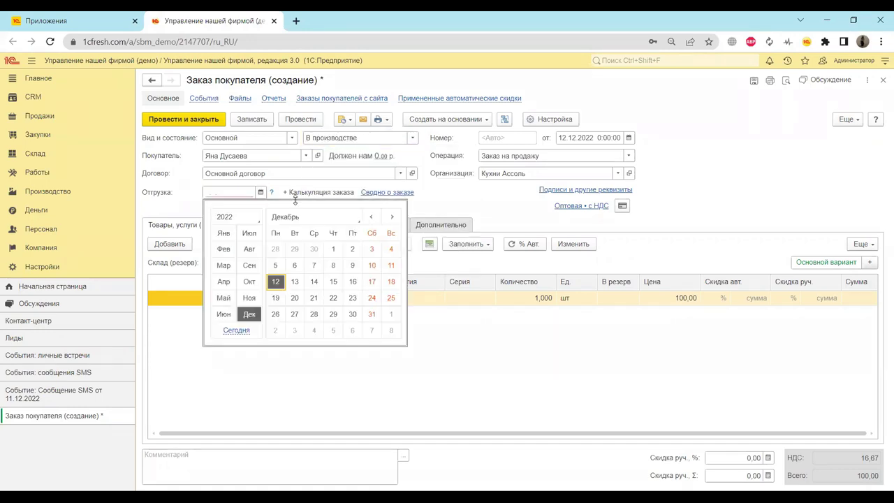
pyautogui.click(299, 282)
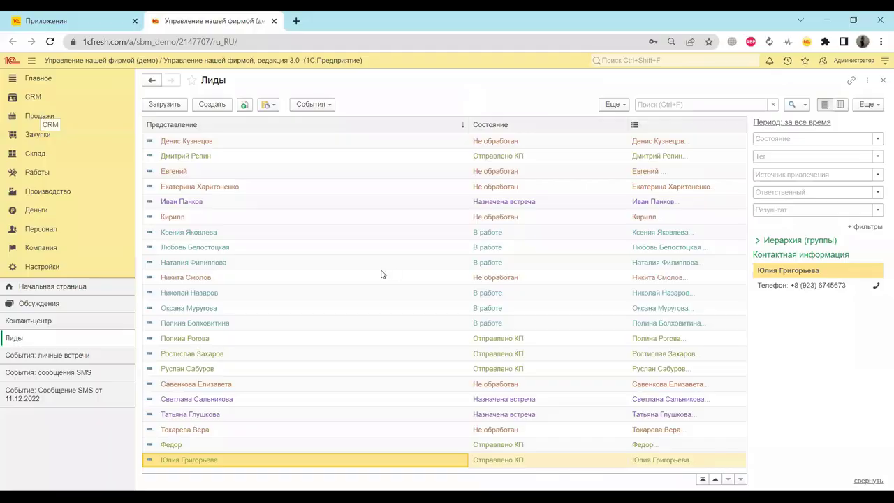
# Switch to the PowerPoint slide on deal creation options, and return to 1C to view the Заказы покупателей list
pyautogui.hotkey('alt', 'Tab')
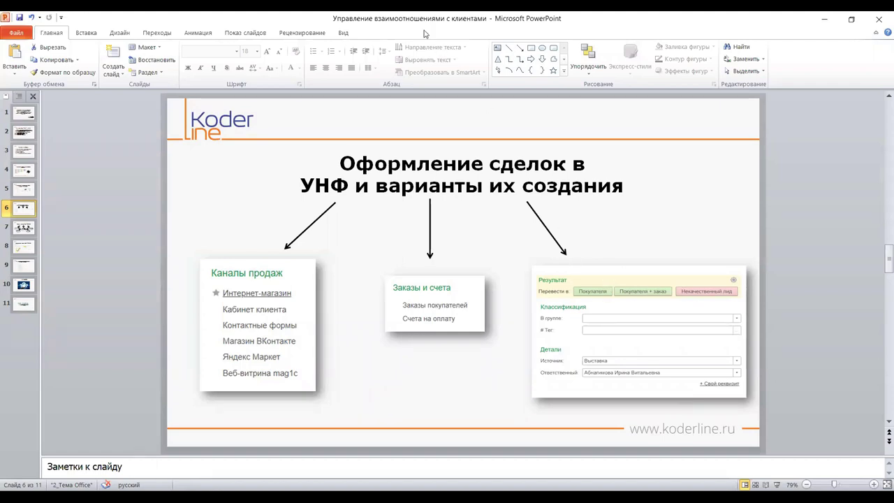
pyautogui.hotkey('alt', 'Tab')
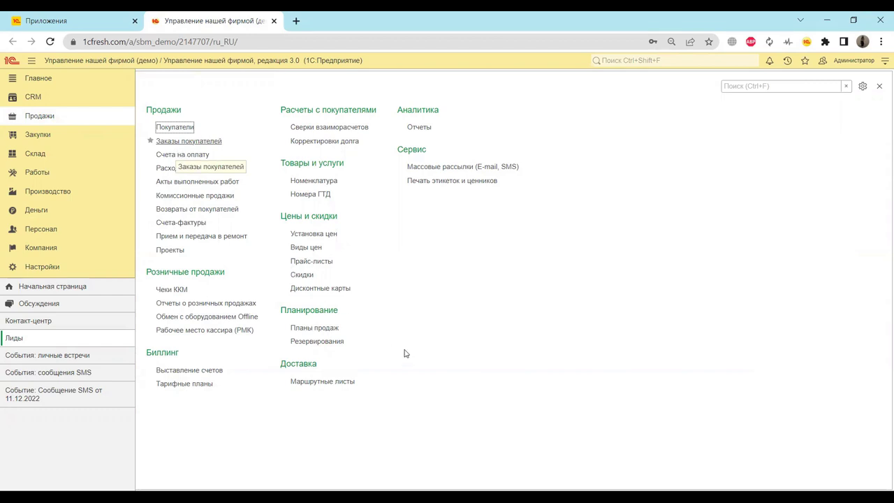
pyautogui.click(430, 431)
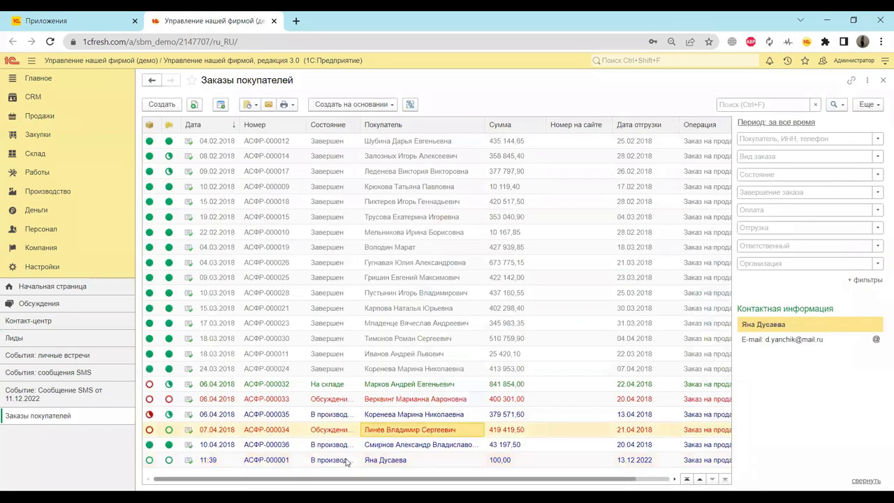
# Select the newest order in the Заказы покупателей list and widen the Состояние column
pyautogui.click(288, 461)
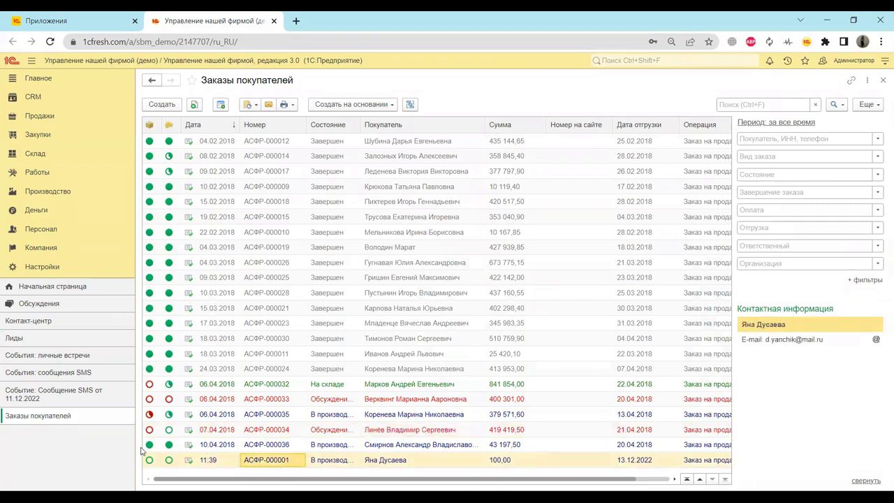
pyautogui.click(322, 465)
pyautogui.moveTo(358, 123); pyautogui.dragTo(399, 122)
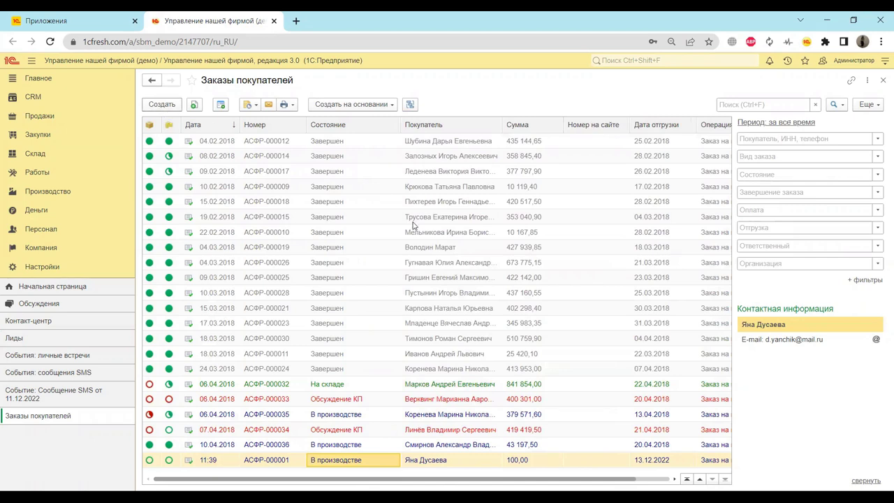
# Preview a blank customer order with its Доставка section, close it unsaved, and switch to the PowerPoint presentation
pyautogui.press('Insert')
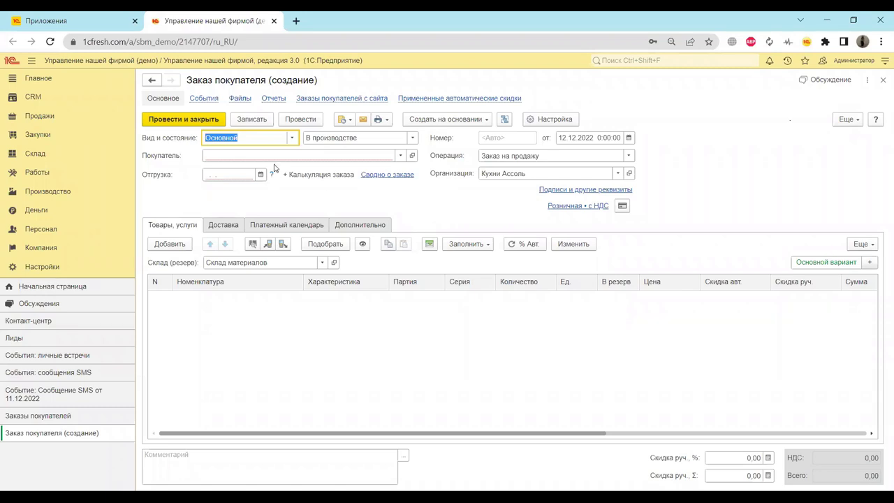
pyautogui.click(398, 156)
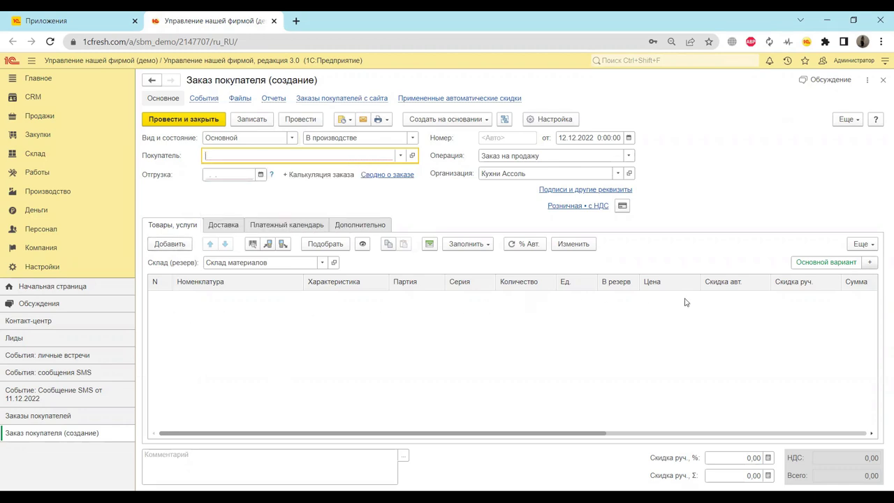
pyautogui.click(218, 226)
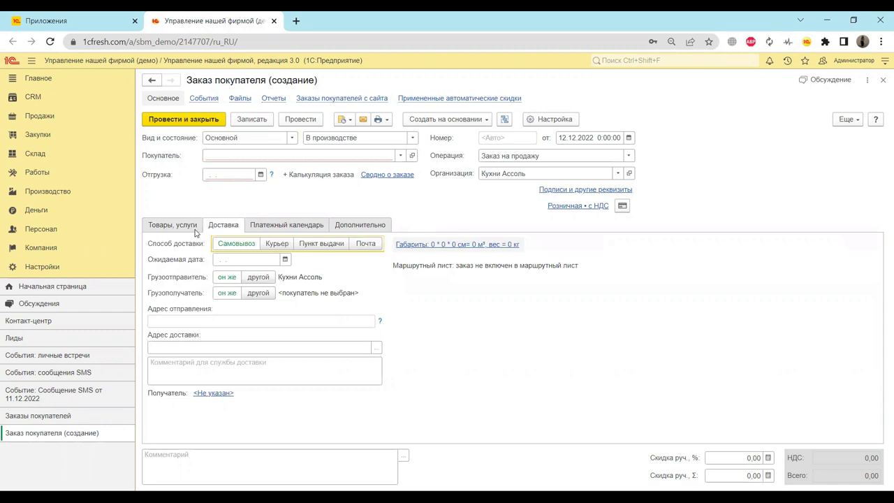
pyautogui.click(191, 227)
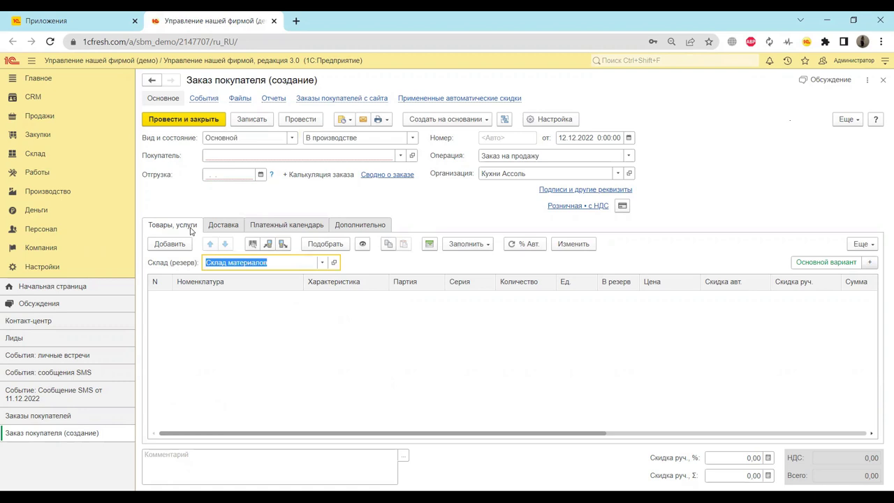
pyautogui.click(883, 80)
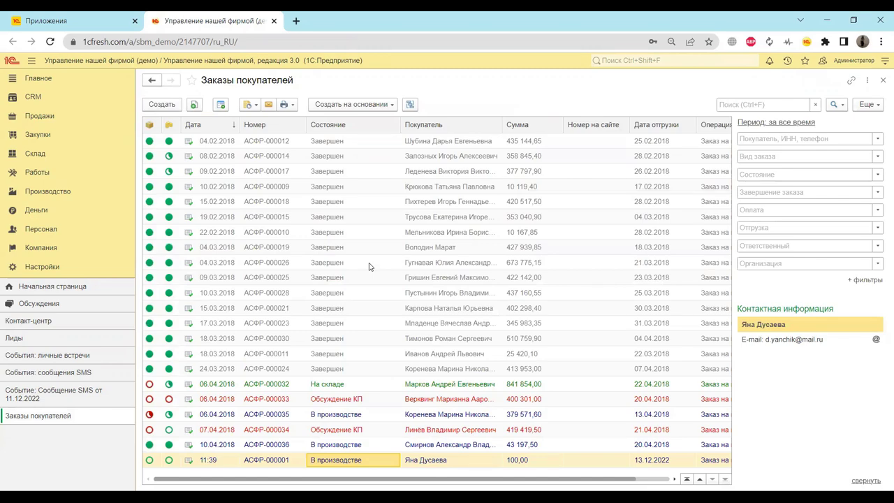
pyautogui.hotkey('alt', 'Tab')
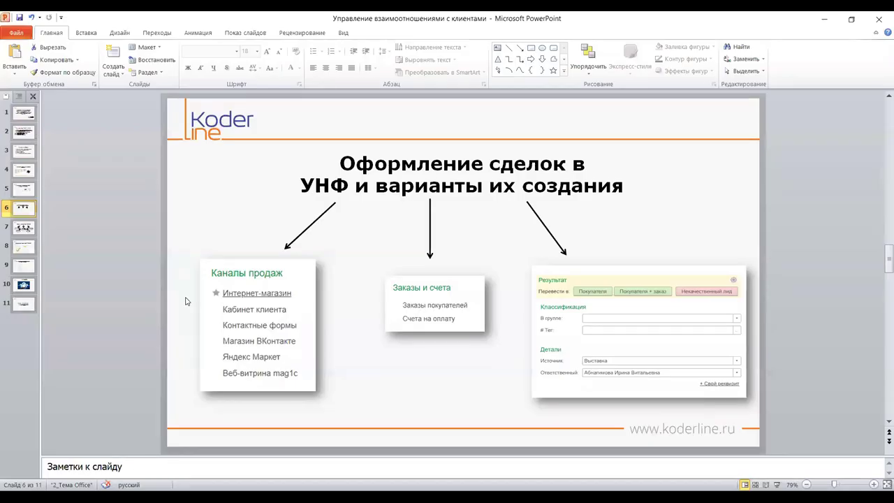
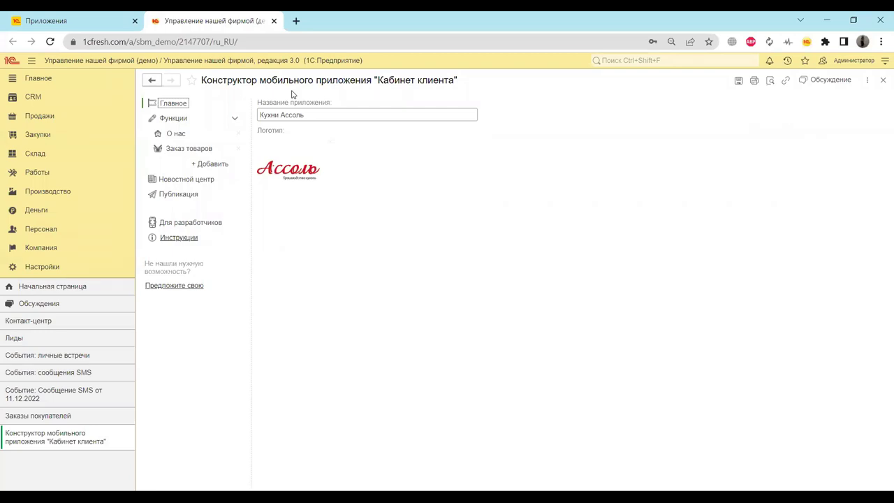
# Examine the logo options and application name in the Кабинет клиента mobile app constructor, and view its О нас section
pyautogui.rightClick(296, 171)
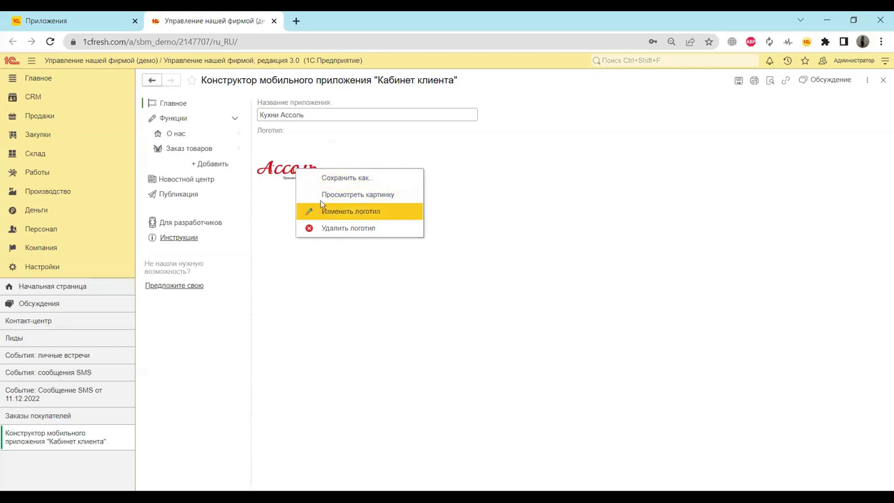
pyautogui.click(289, 114)
pyautogui.click(328, 116)
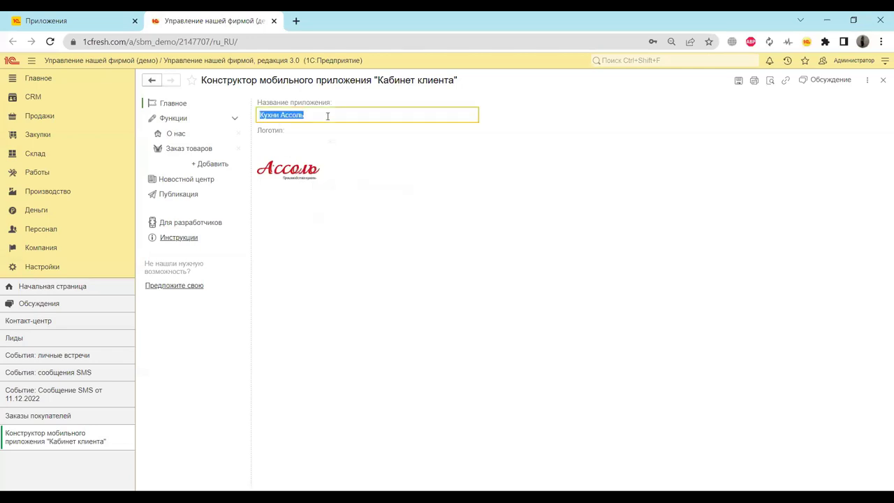
pyautogui.click(327, 116)
pyautogui.click(185, 137)
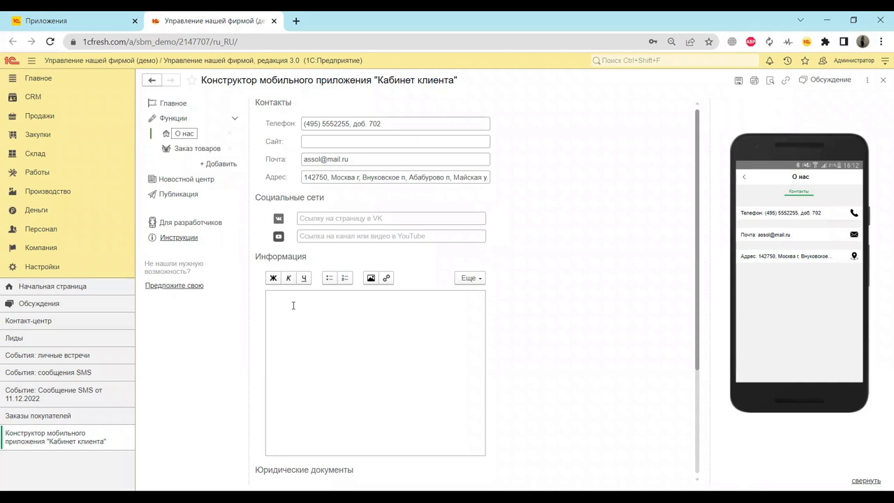
# In the constructor's Заказ товаров section, read the Картинки товаров help and turn on Показывать остатки
pyautogui.click(197, 148)
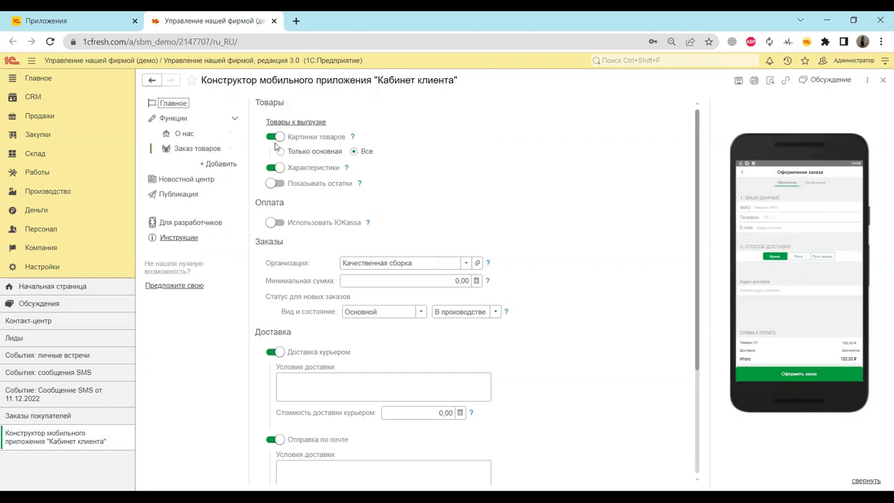
pyautogui.click(352, 138)
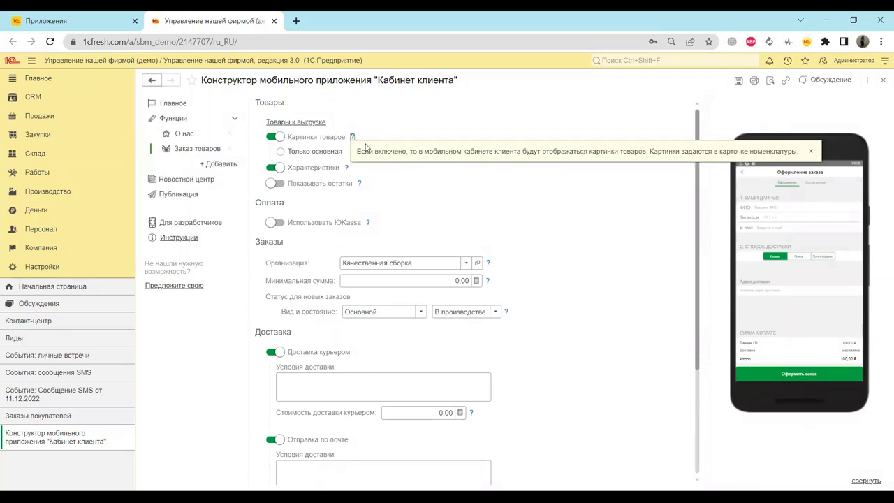
pyautogui.click(812, 151)
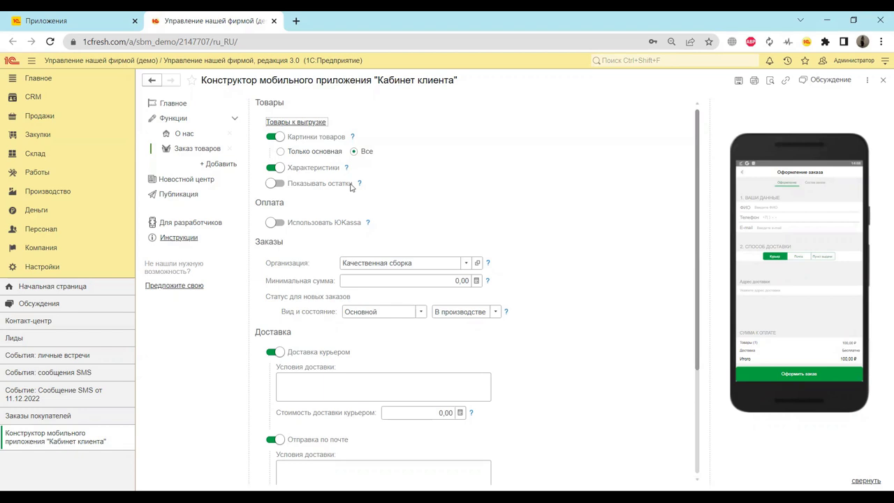
pyautogui.click(275, 184)
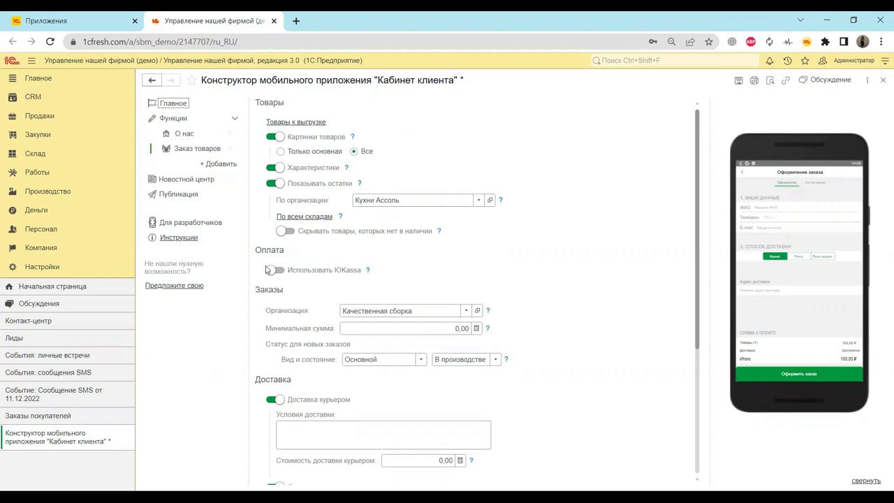
pyautogui.scroll(-1, 268, 271)
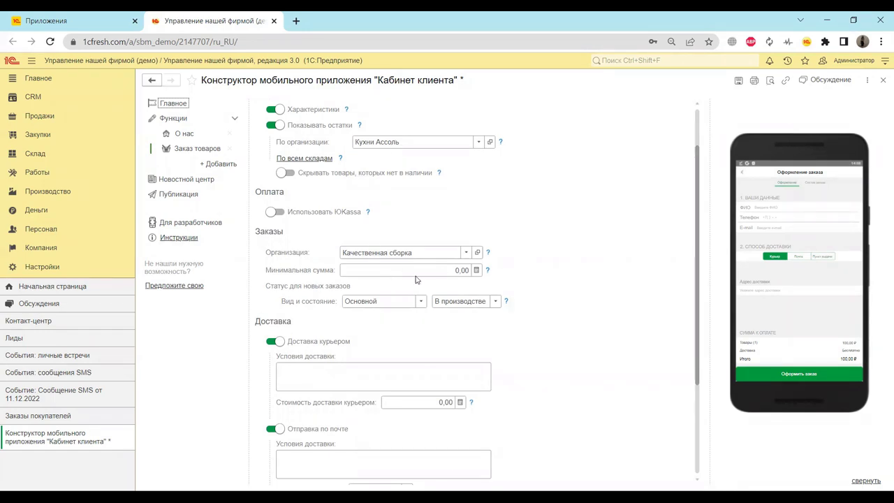
# Set Организация for orders to Кухни Ассоль in the constructor's Заказ товаров section and review the Доставка settings
pyautogui.click(450, 255)
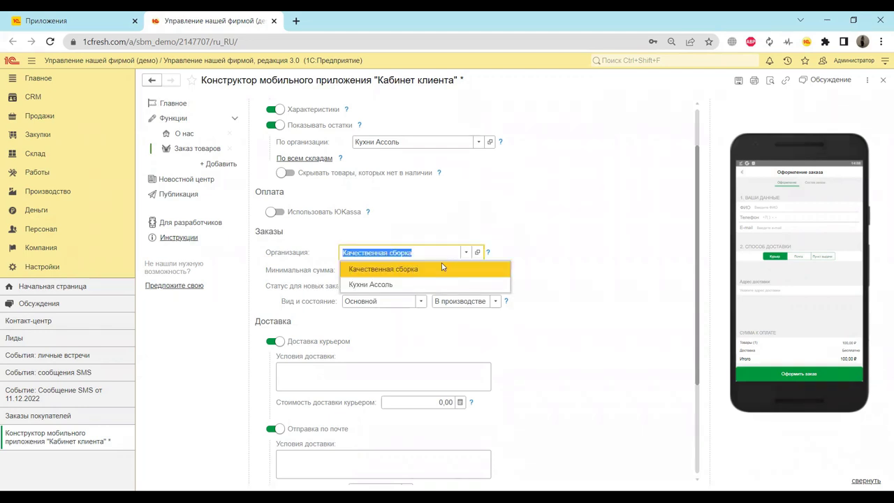
pyautogui.click(391, 287)
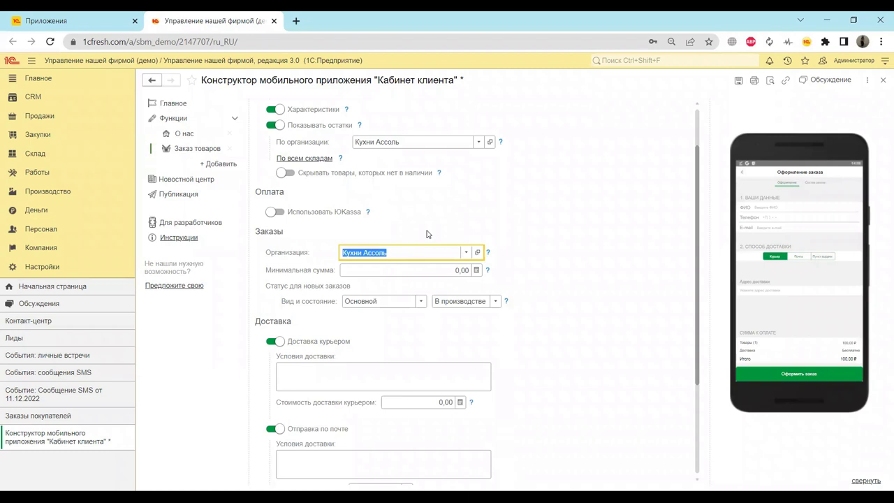
pyautogui.scroll(2, 558, 305)
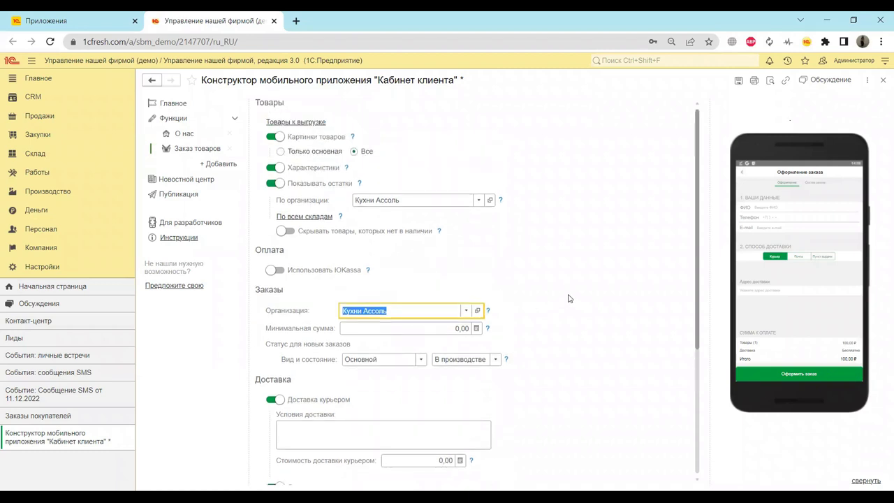
pyautogui.scroll(-3, 568, 299)
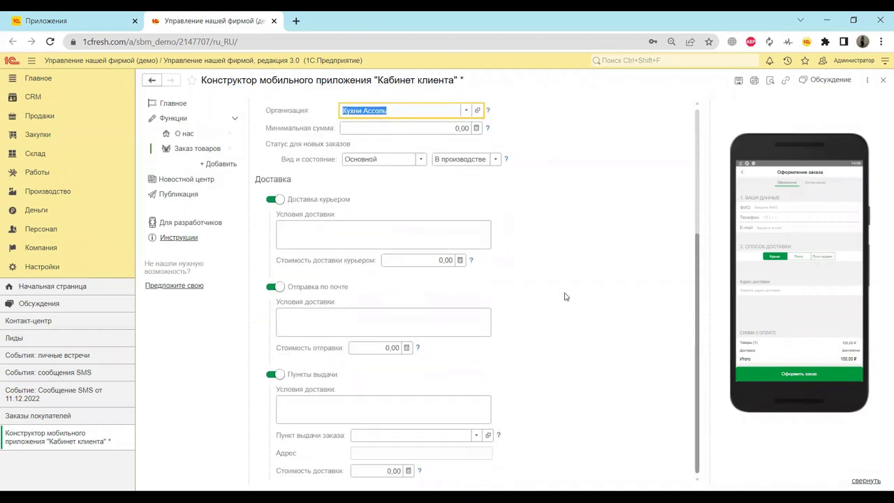
pyautogui.scroll(2, 566, 298)
pyautogui.scroll(1, 566, 297)
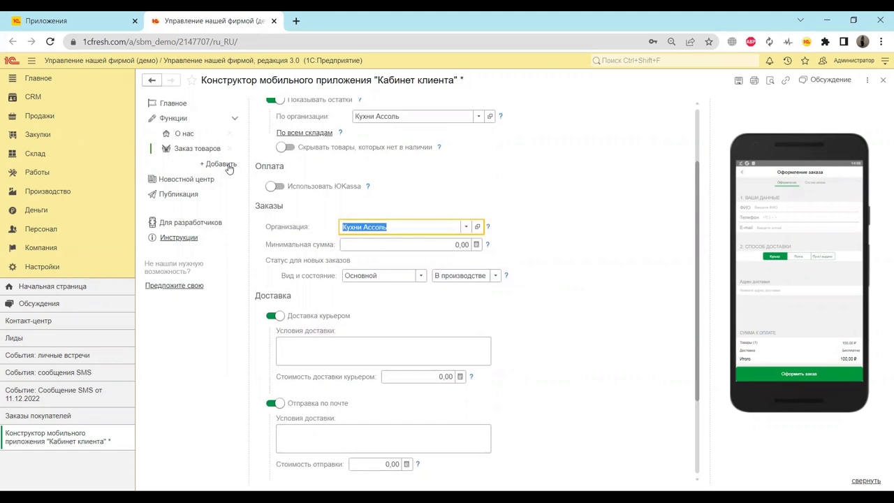
# Open the customer order dated 10.04.2018 from the Заказы покупателей list in Продажи
pyautogui.click(56, 134)
pyautogui.click(52, 115)
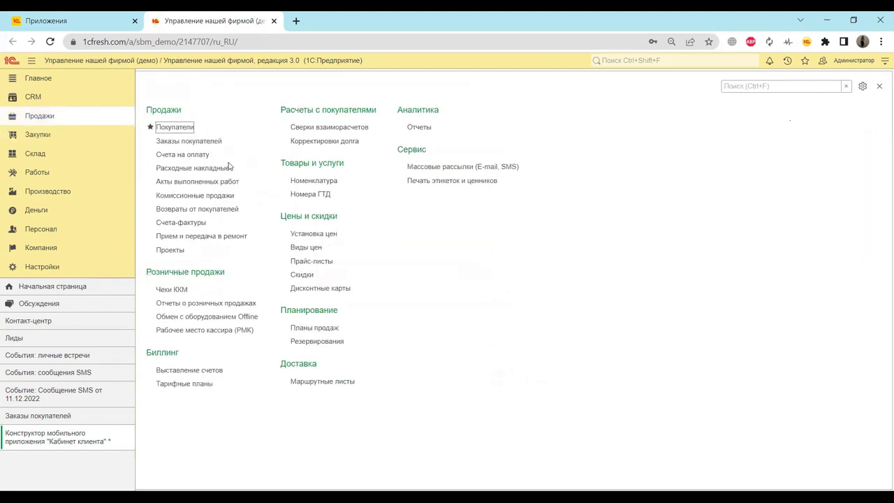
pyautogui.click(192, 142)
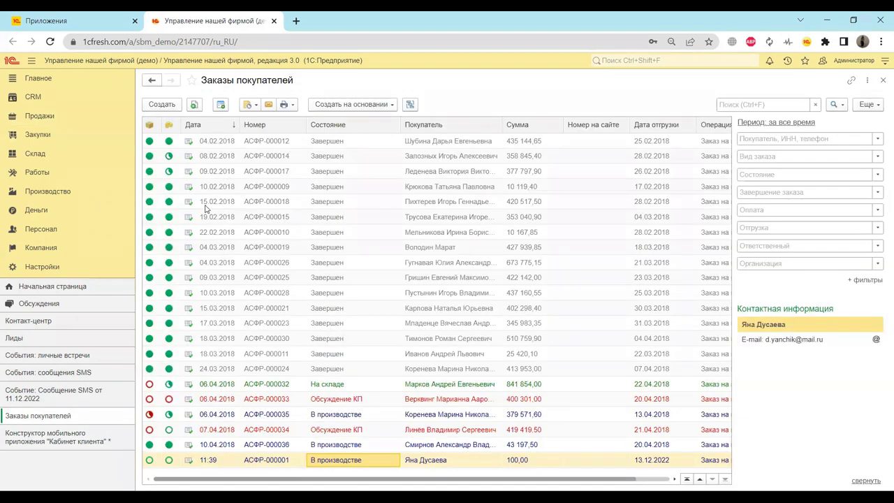
pyautogui.click(332, 449)
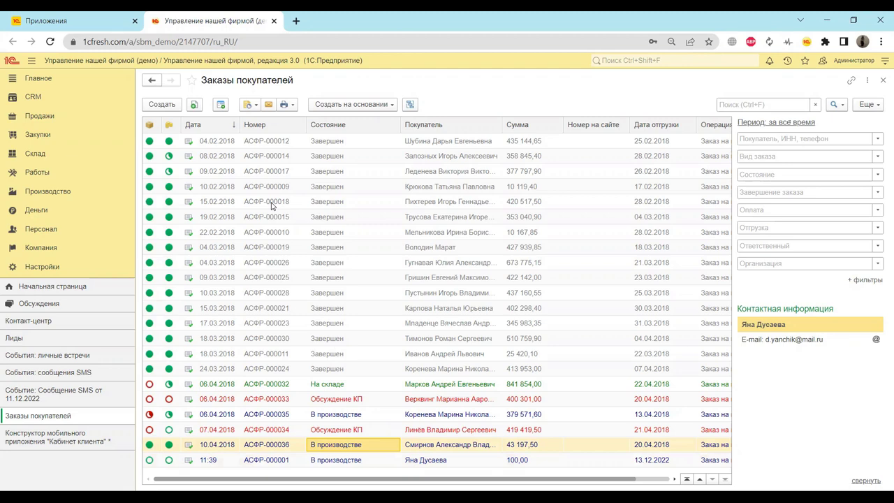
pyautogui.press('Return')
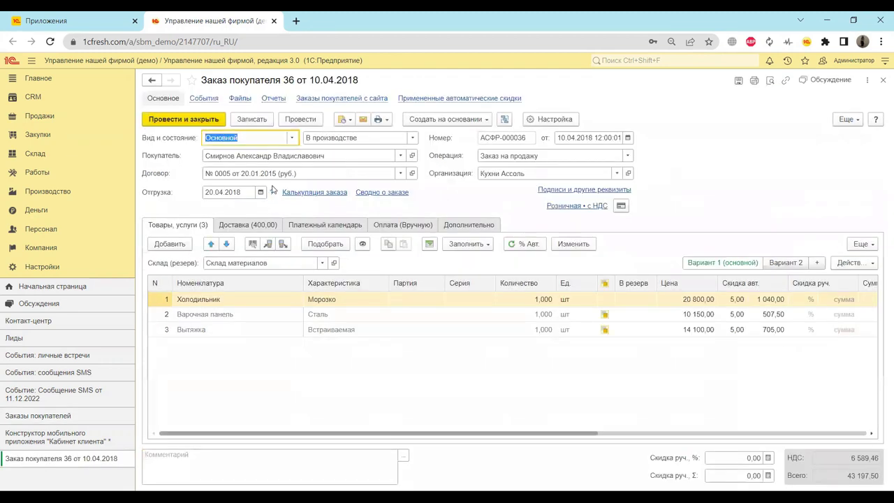
# View the full list of customer order kinds and a blank order kind form, closing both without saving
pyautogui.click(292, 138)
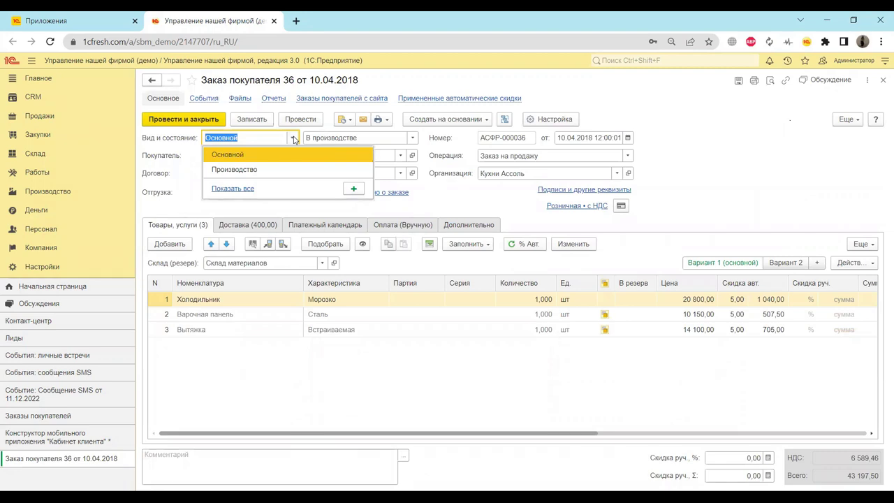
pyautogui.click(233, 188)
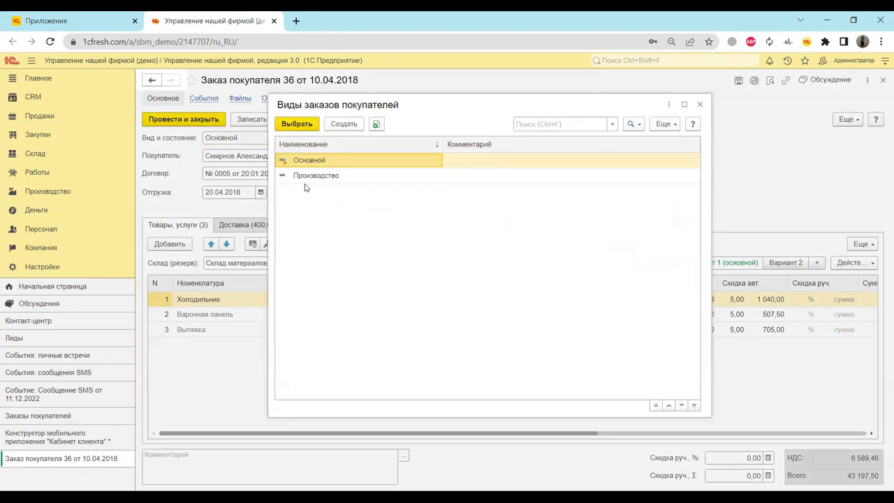
pyautogui.click(344, 124)
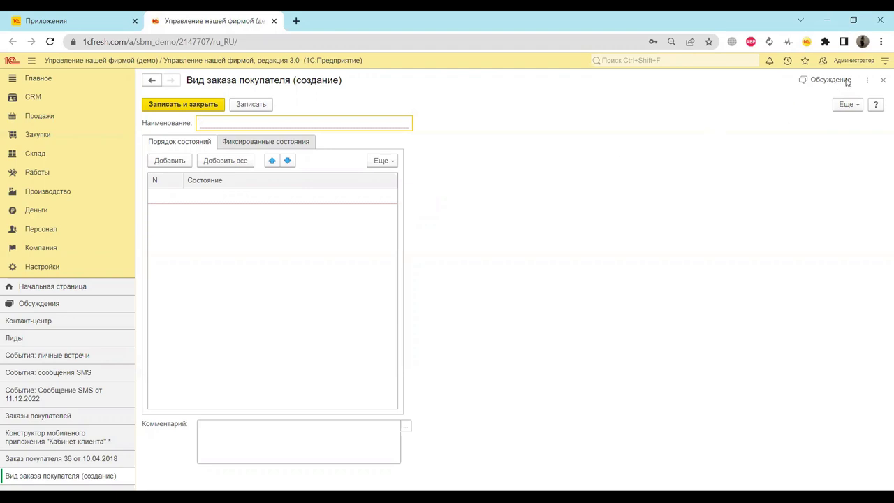
pyautogui.click(881, 81)
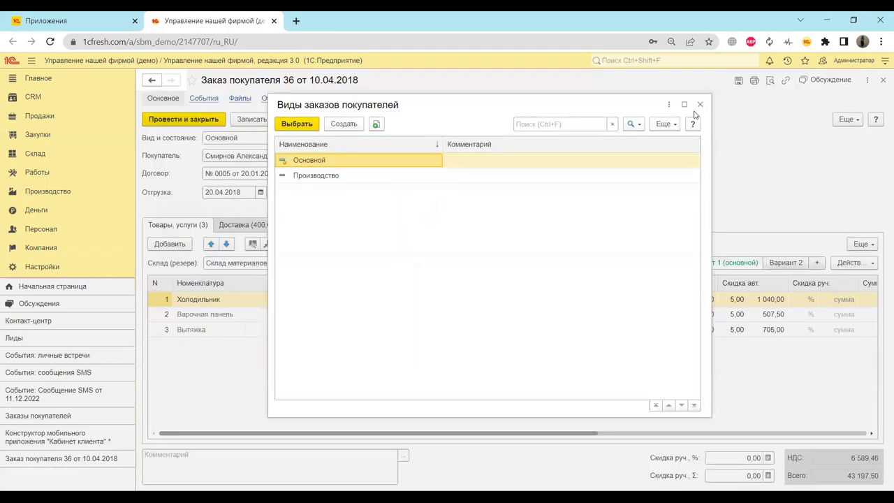
pyautogui.click(699, 104)
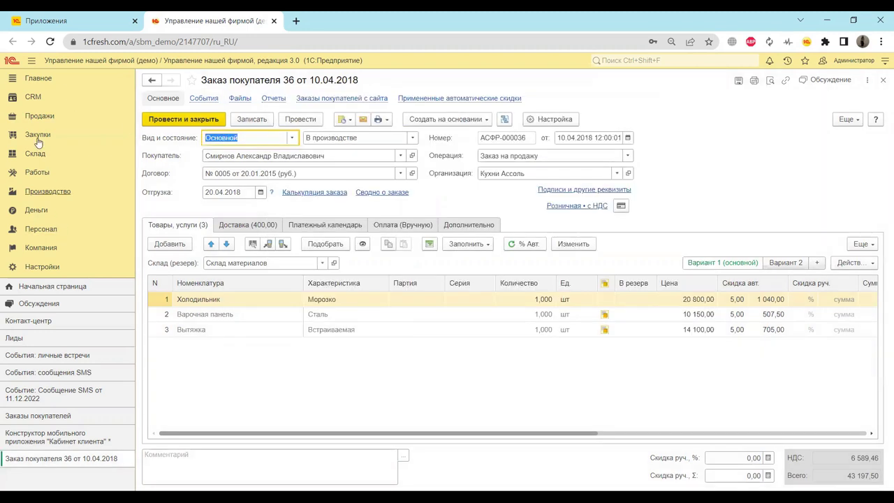
# Return to the Кабинет клиента constructor and examine its delivery options and the Пункты выдачи заказа list
pyautogui.click(60, 104)
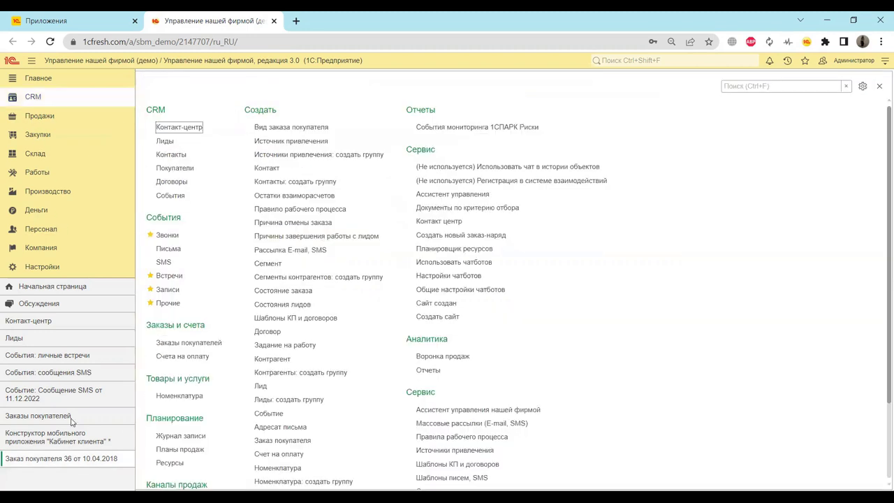
pyautogui.click(70, 440)
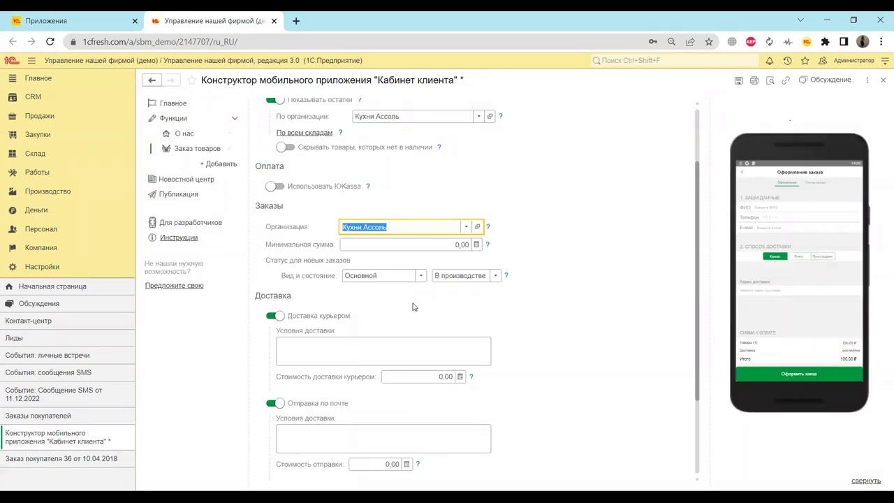
pyautogui.scroll(-1, 412, 307)
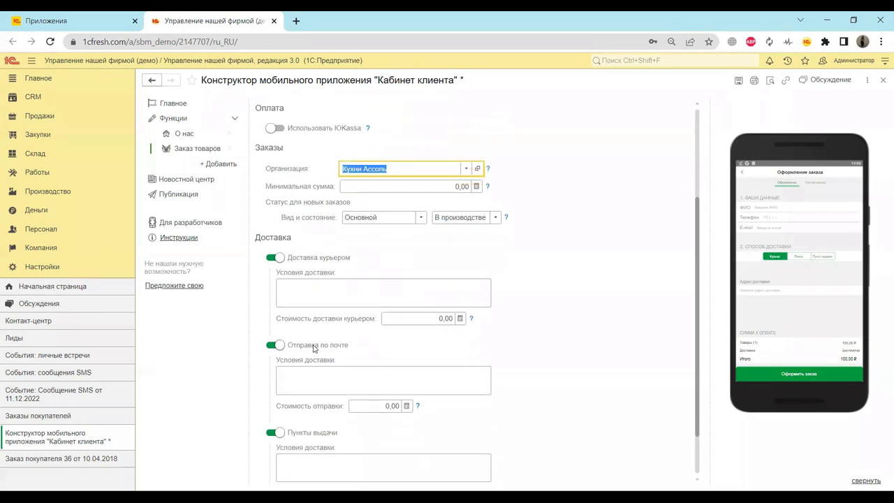
pyautogui.scroll(-1, 288, 443)
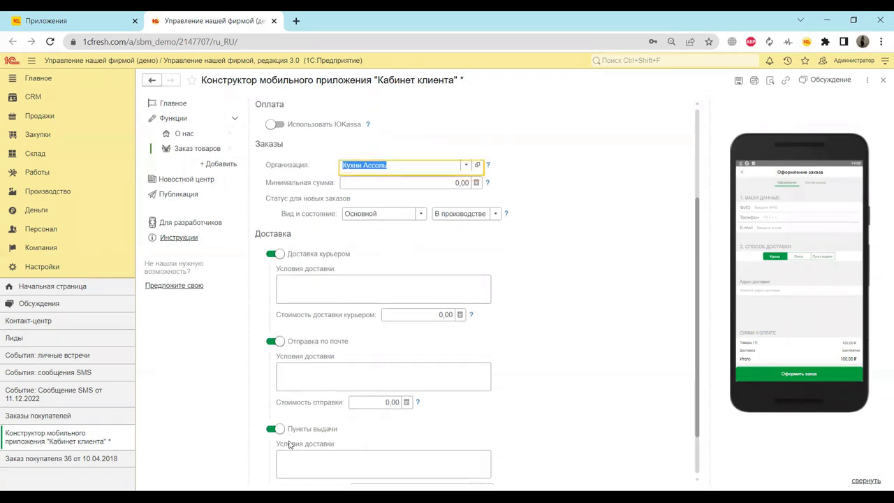
pyautogui.click(402, 436)
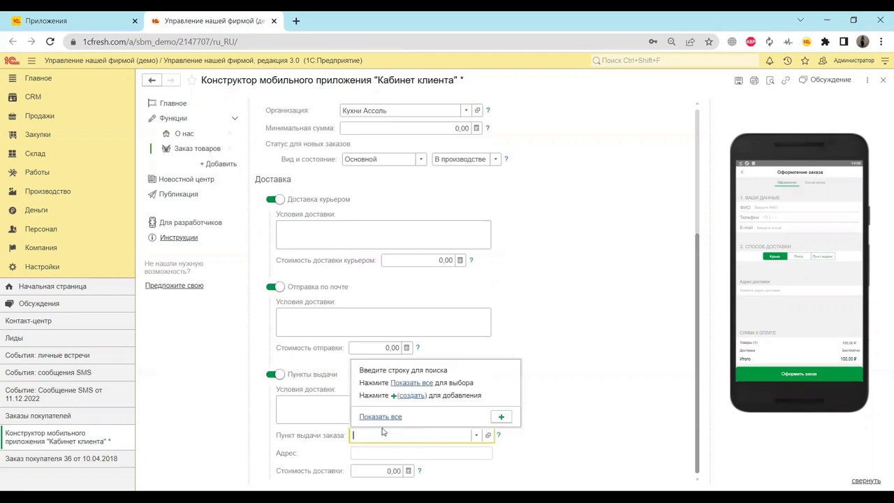
pyautogui.click(488, 434)
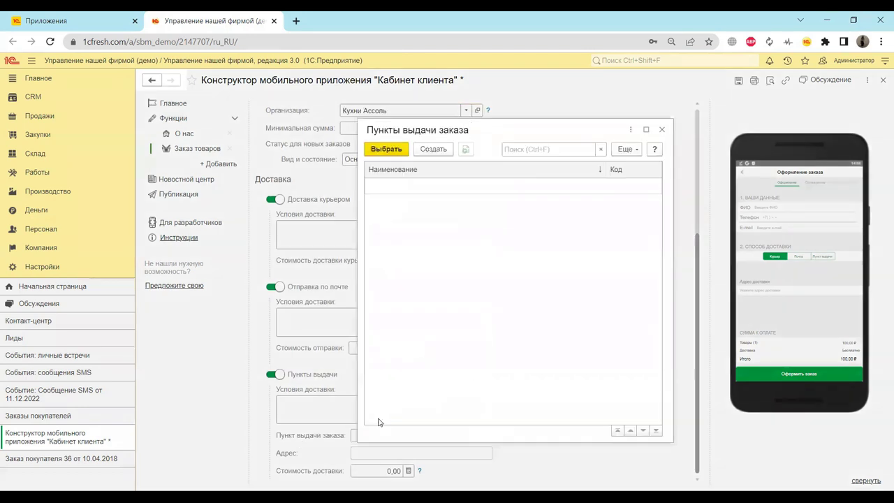
pyautogui.click(662, 130)
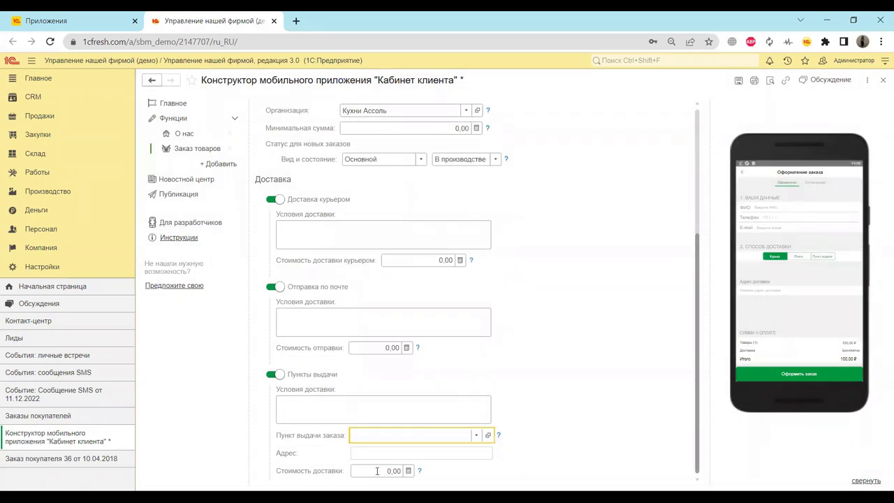
pyautogui.scroll(3, 378, 461)
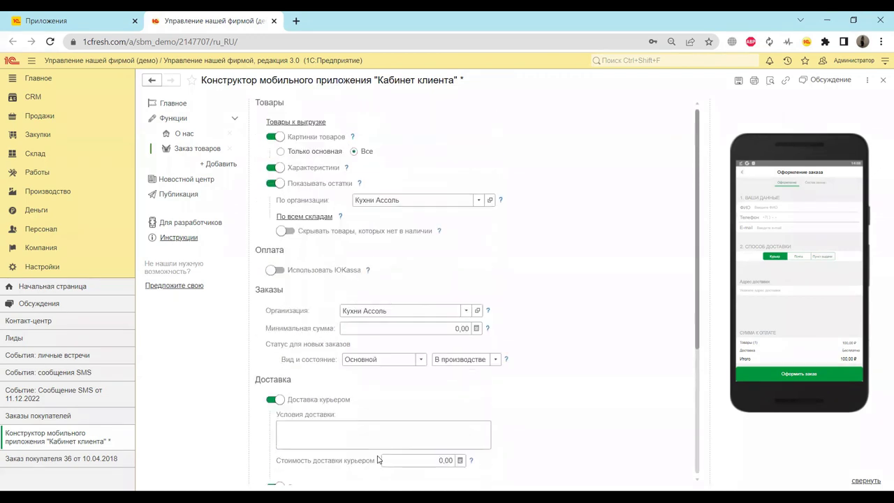
# View the constructor's Новостной центр section with its news creation settings and close the constructor
pyautogui.click(186, 181)
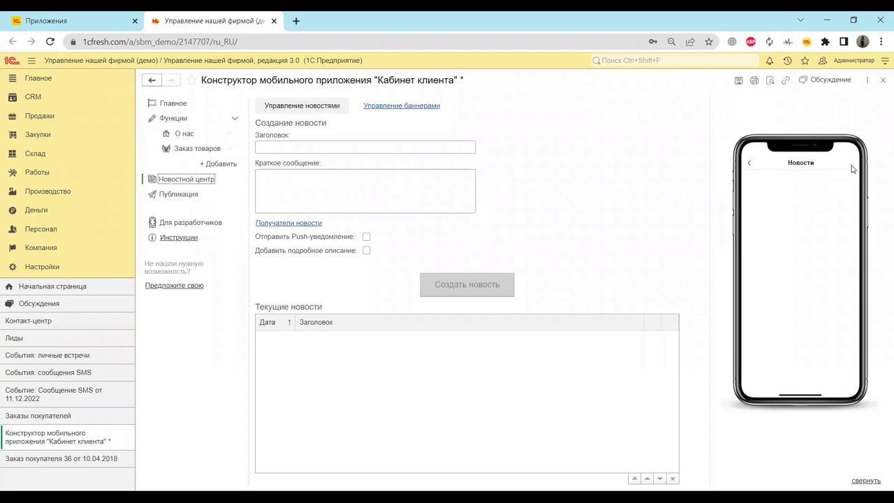
pyautogui.click(882, 80)
pyautogui.click(496, 302)
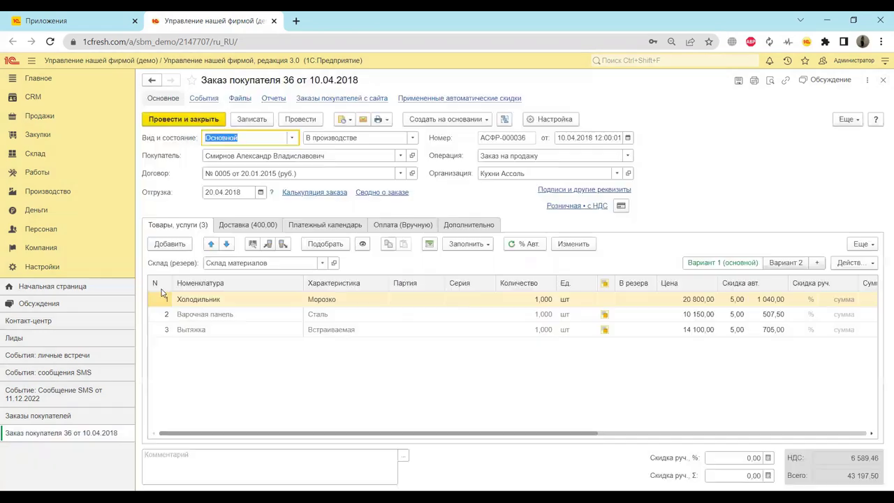
# Open Контактные формы from CRM, view the available field types and start adding a Товар/Услуга field
pyautogui.click(30, 98)
pyautogui.scroll(-3, 186, 383)
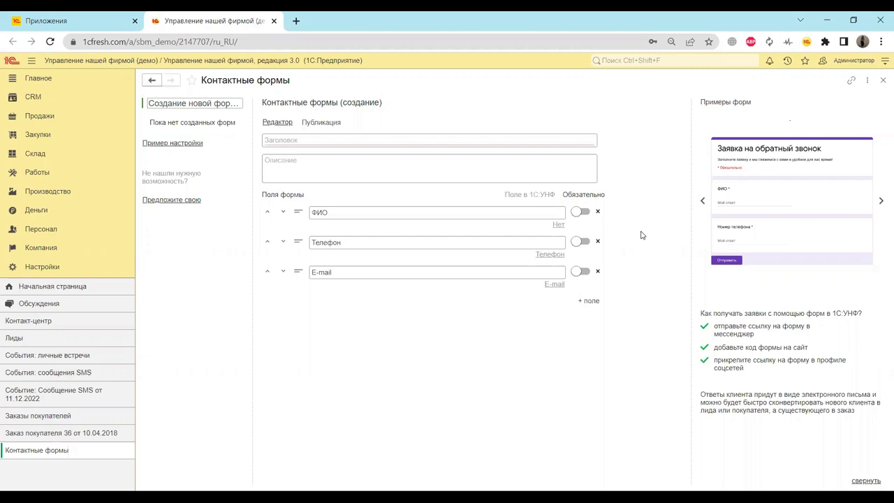
pyautogui.click(589, 301)
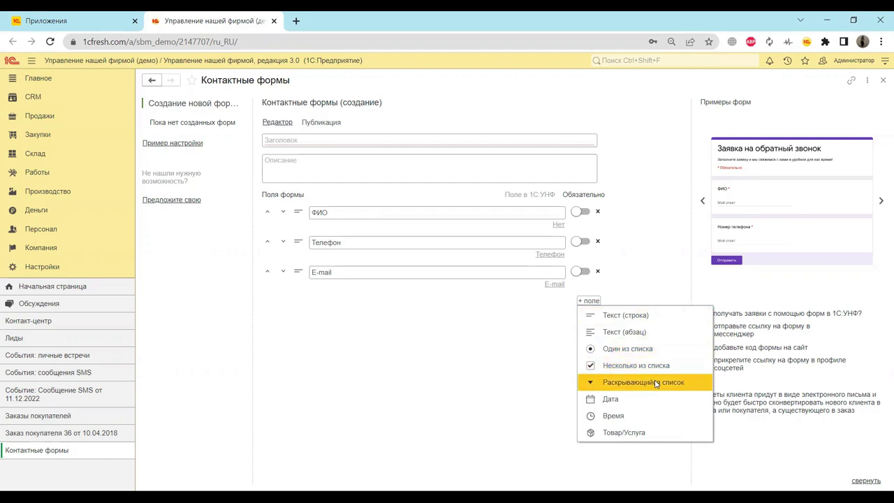
pyautogui.click(595, 434)
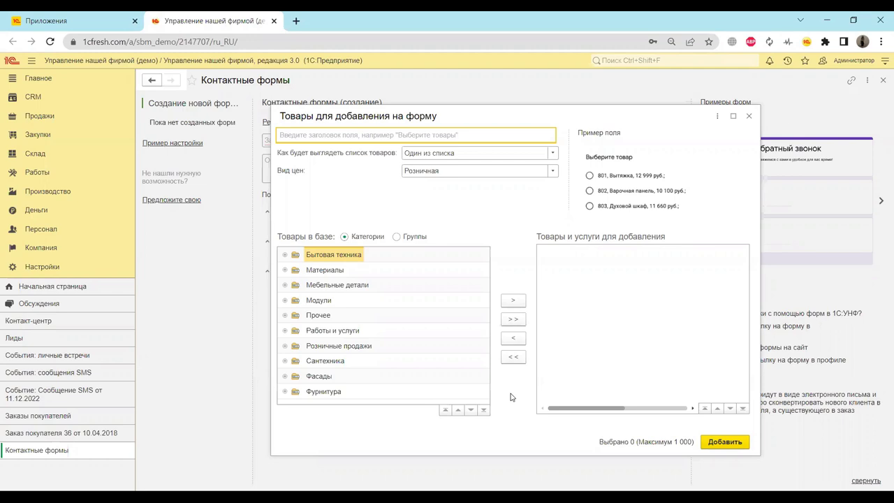
# Examine the product list display options and the available price types for the Товар/Услуга field, leaving both settings as they are
pyautogui.moveTo(452, 117); pyautogui.dragTo(458, 251)
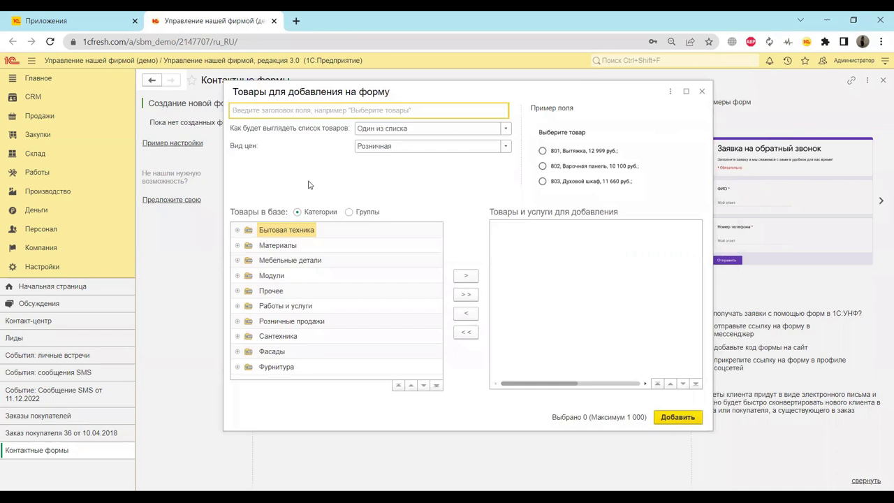
pyautogui.click(401, 129)
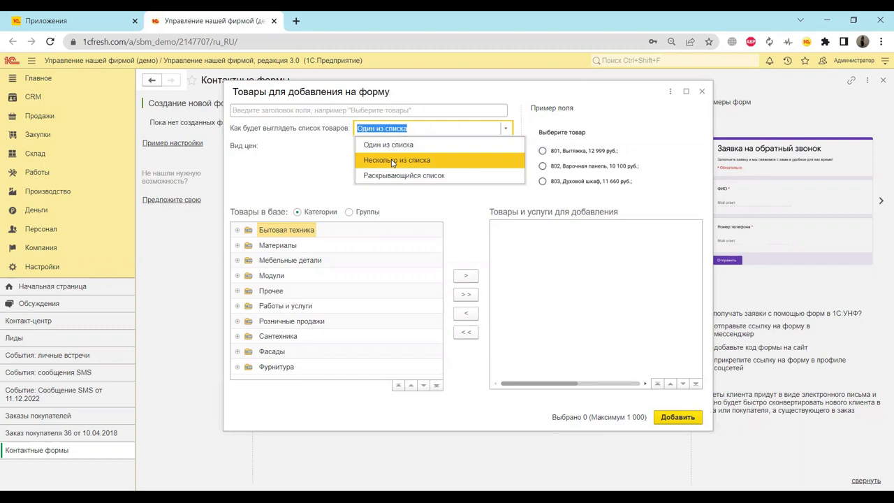
pyautogui.click(276, 150)
pyautogui.click(393, 143)
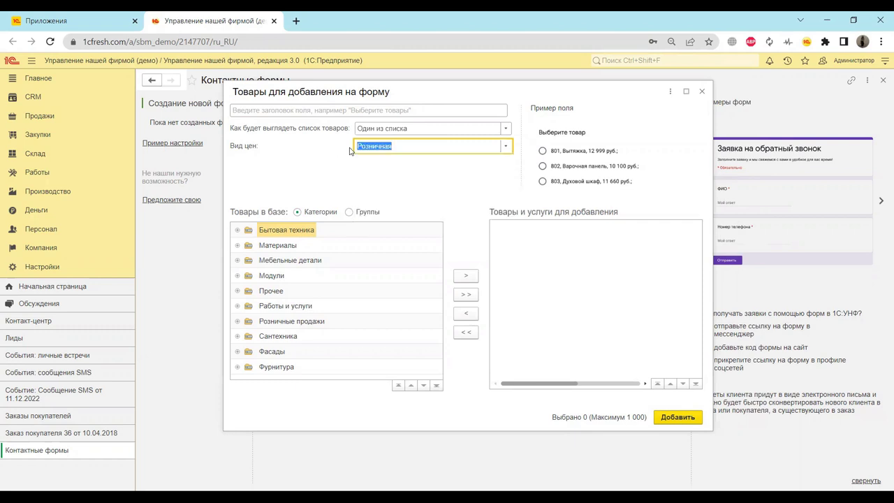
pyautogui.click(506, 146)
pyautogui.click(386, 213)
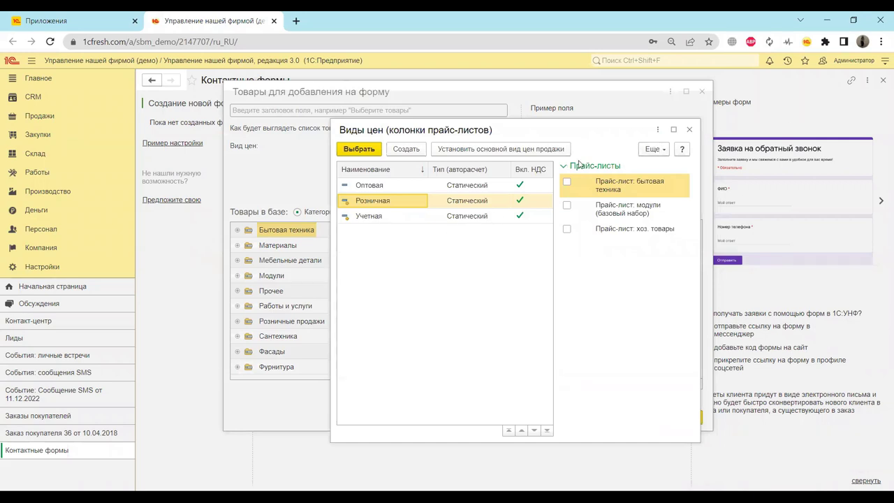
pyautogui.click(688, 131)
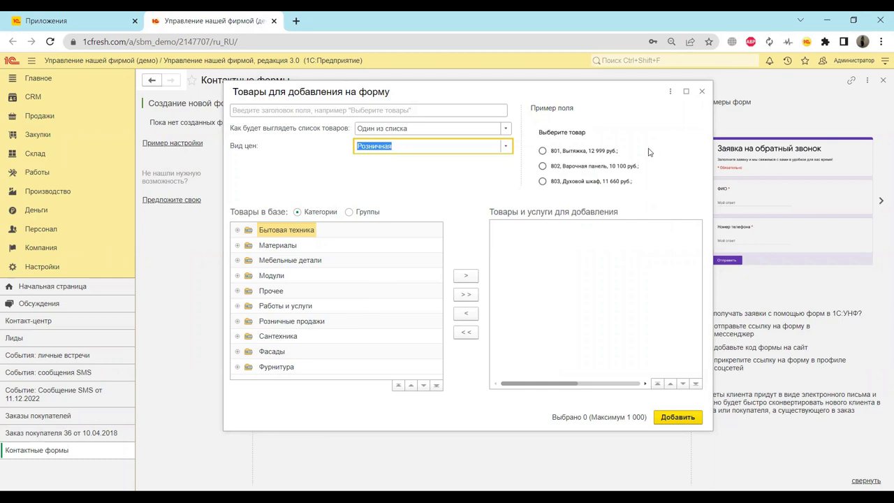
# Expand the Модули category to view its products, and close the product selection and Контактные формы without saving
pyautogui.click(237, 276)
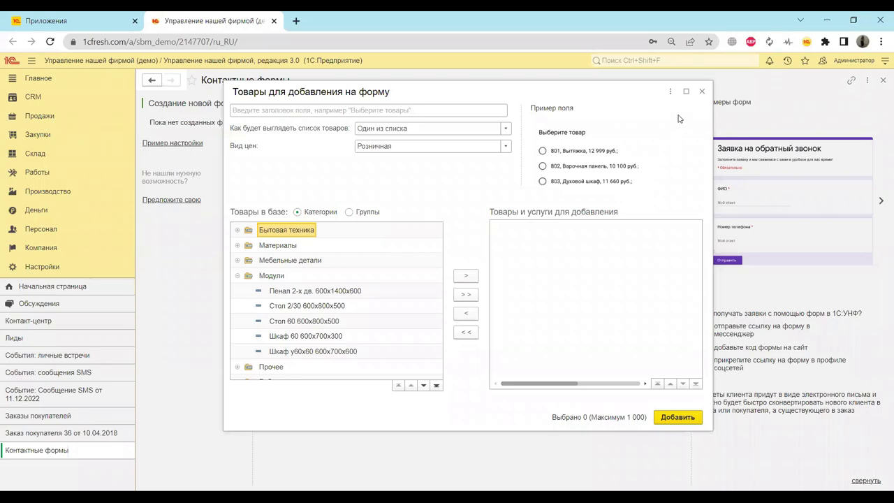
pyautogui.click(702, 91)
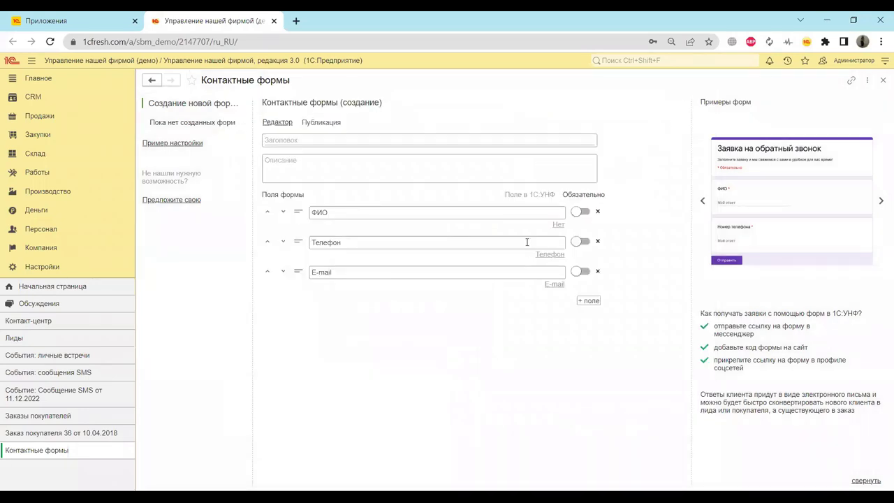
pyautogui.click(882, 81)
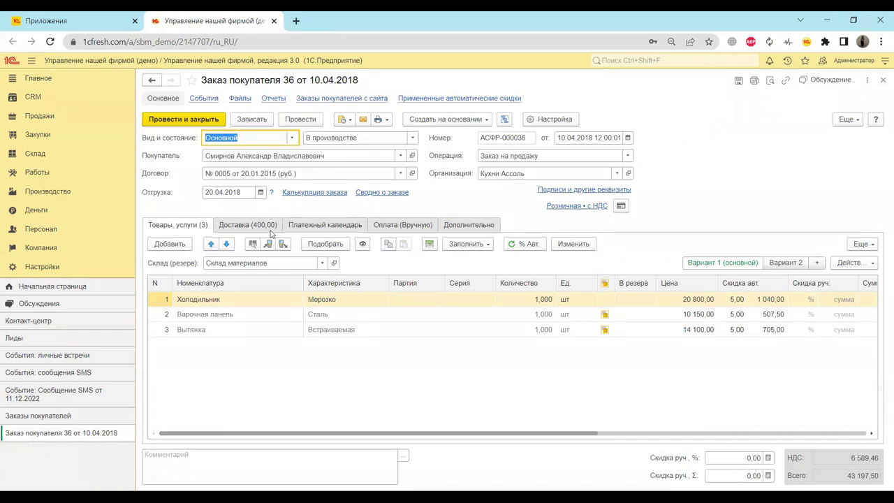
# Check the slide on creating deals in PowerPoint, return to 1C and start a new sales plan in Планы продаж
pyautogui.hotkey('alt', 'Tab')
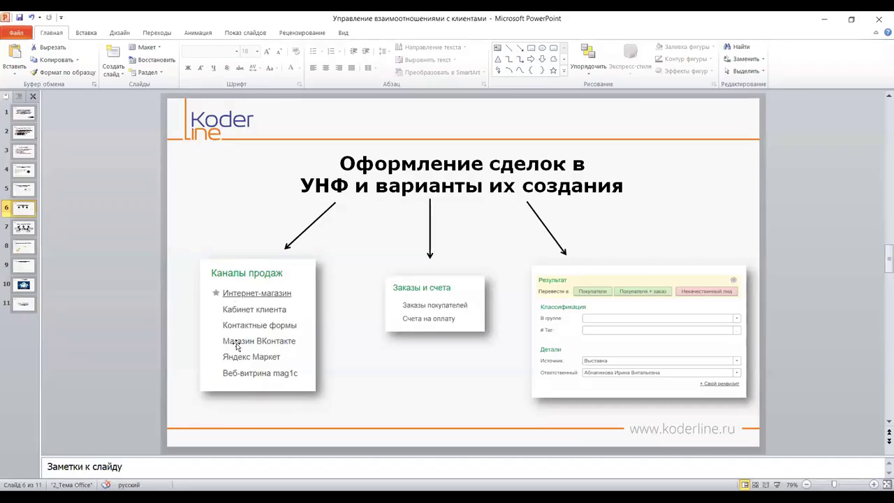
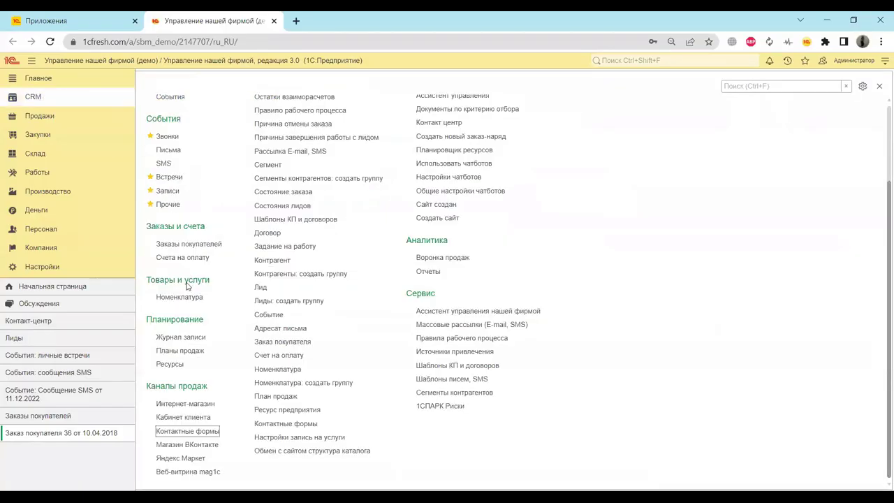
pyautogui.click(180, 351)
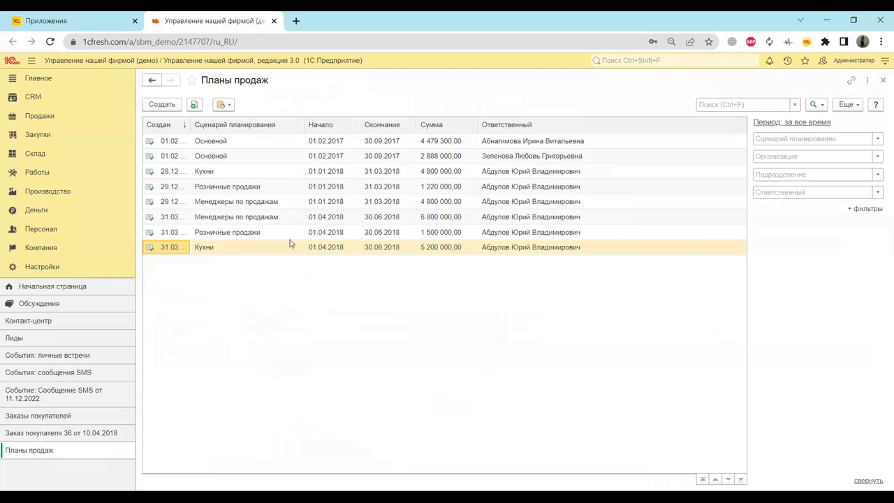
pyautogui.click(154, 106)
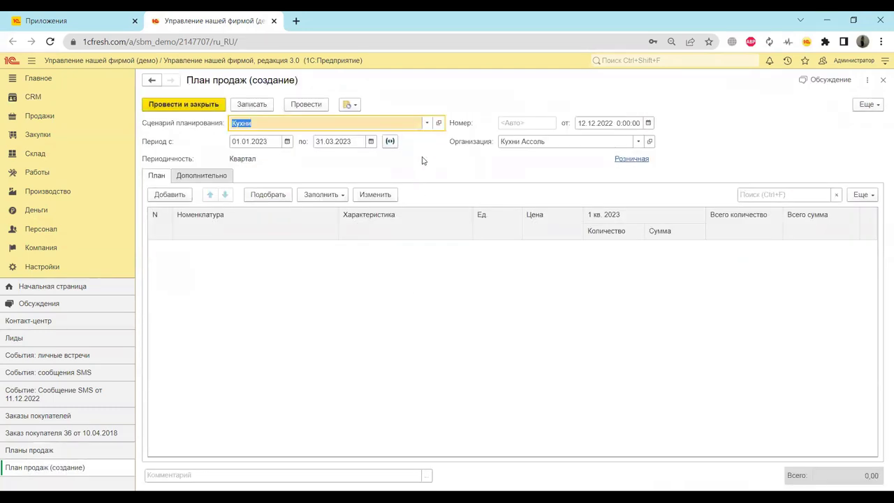
# Examine the settings of the Кухни planning scenario assigned to the new plan and close its card
pyautogui.click(426, 123)
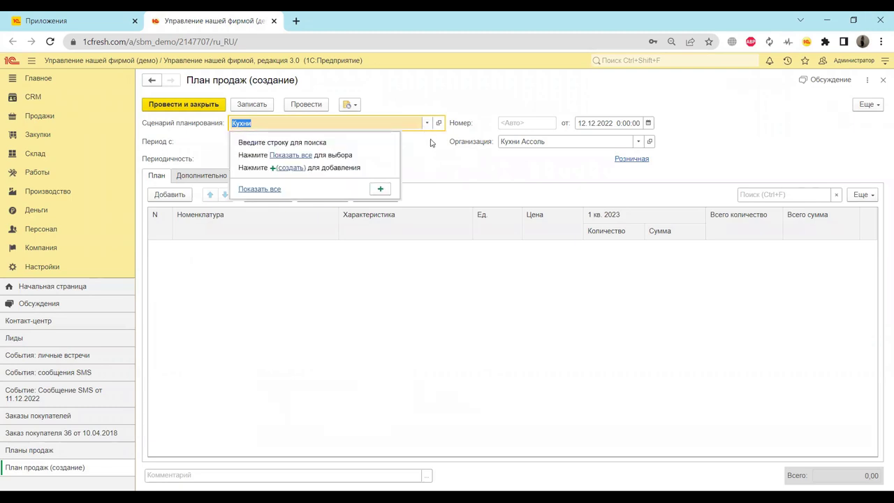
pyautogui.click(431, 144)
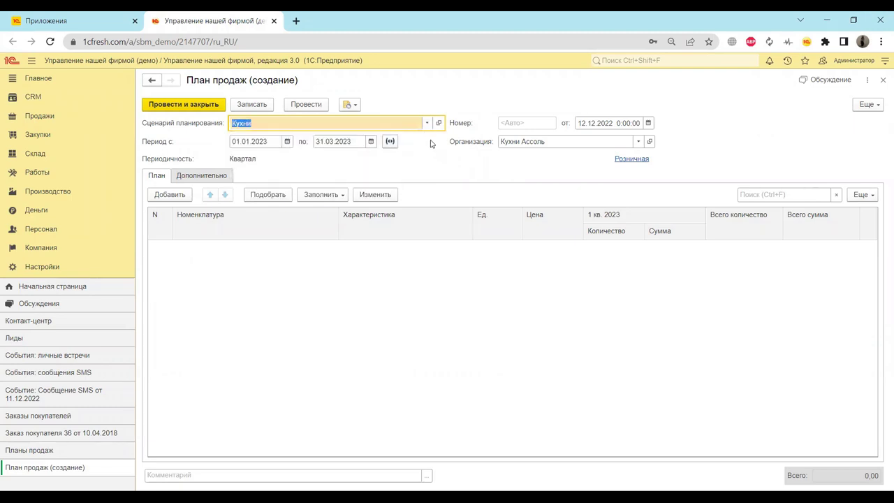
pyautogui.click(438, 123)
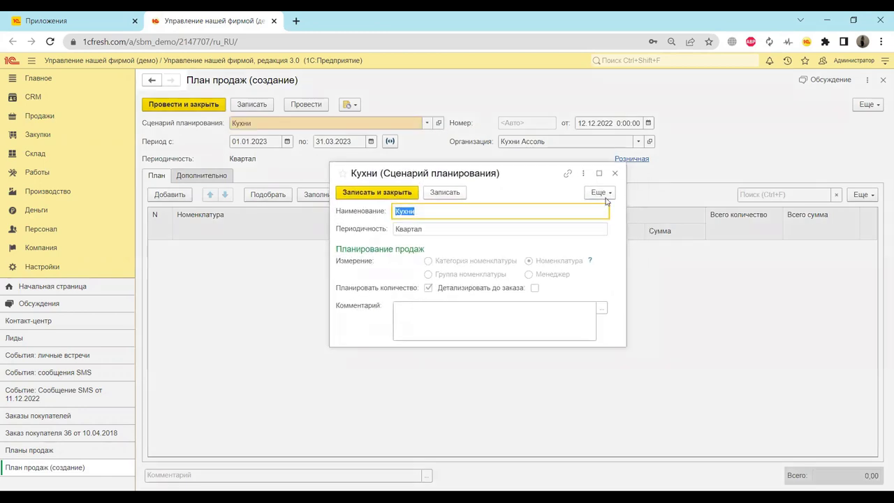
pyautogui.moveTo(625, 346); pyautogui.dragTo(710, 395)
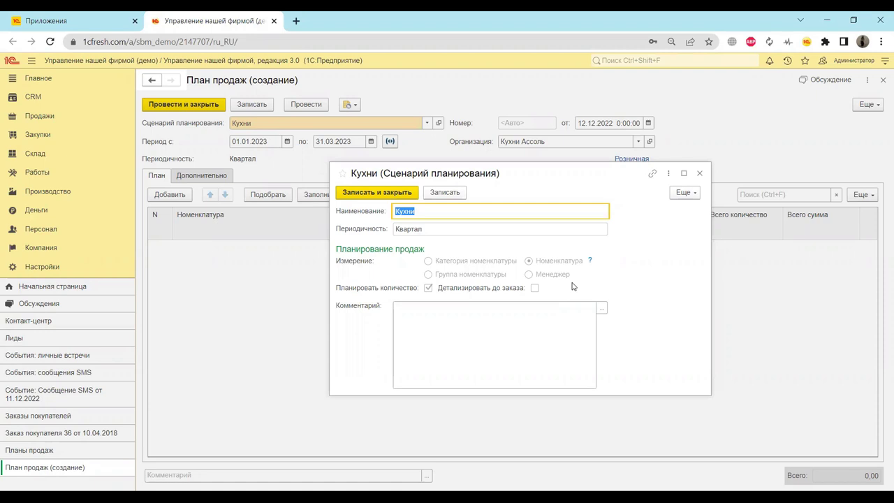
pyautogui.click(699, 173)
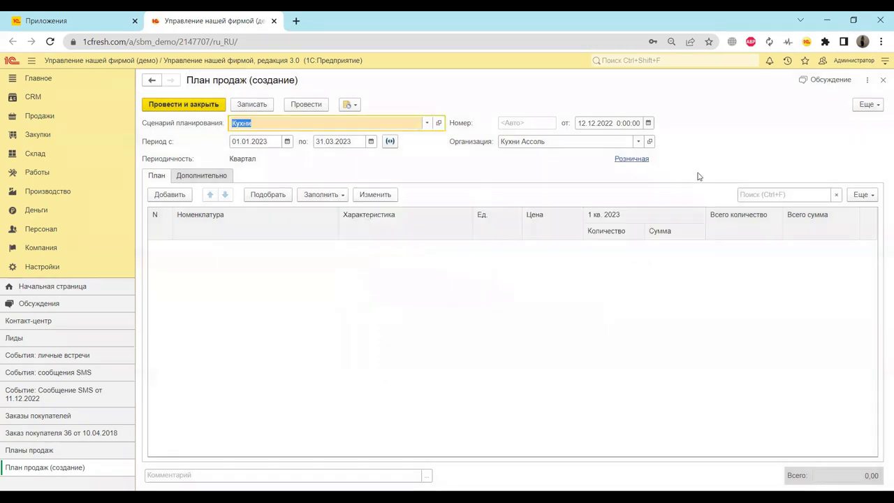
# Open the list of planning scenarios and look through Менеджеры по продажам, Основной and Розничные продажи
pyautogui.click(428, 122)
pyautogui.press('F4')
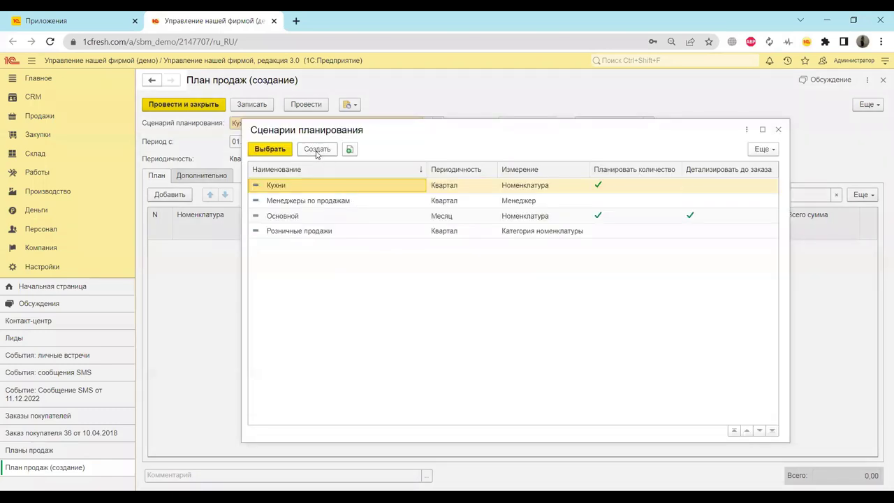
pyautogui.click(313, 204)
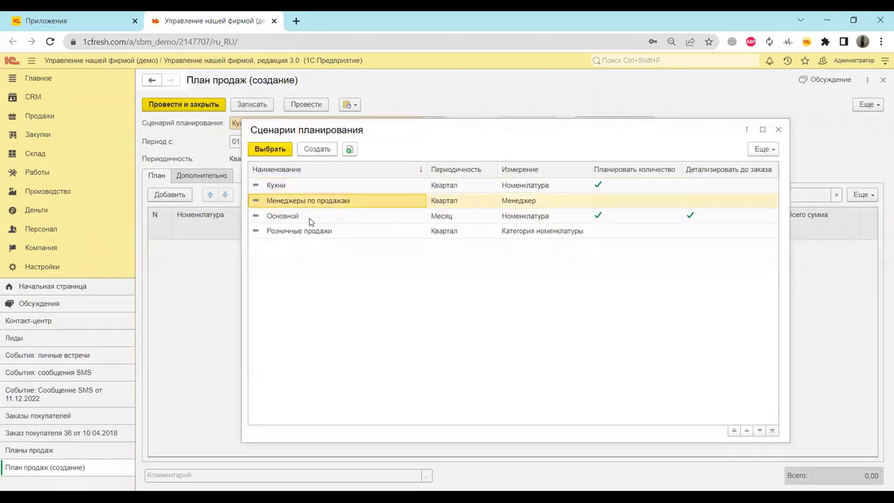
pyautogui.click(294, 235)
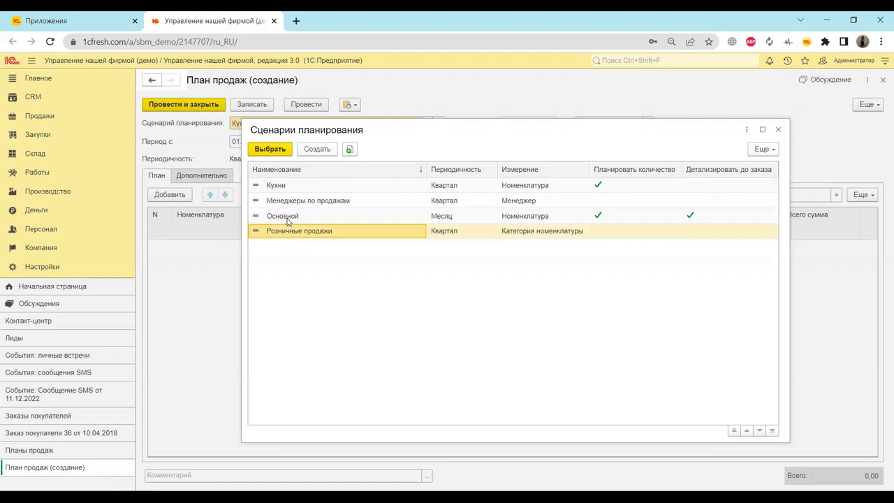
pyautogui.click(289, 220)
pyautogui.click(294, 204)
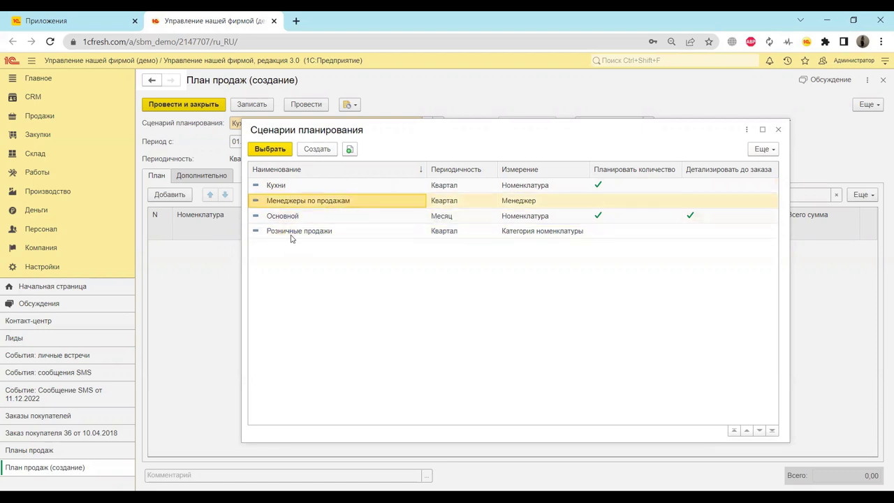
pyautogui.click(294, 236)
# Create the planning scenario "План по товарам" by Номенклатура with quantity planning enabled, save it and select it for the plan
pyautogui.click(315, 150)
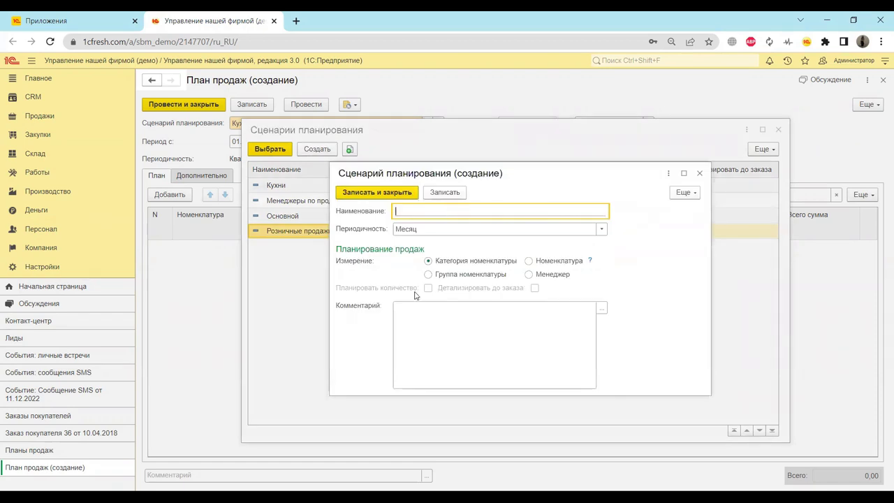
pyautogui.write('План по товарам')
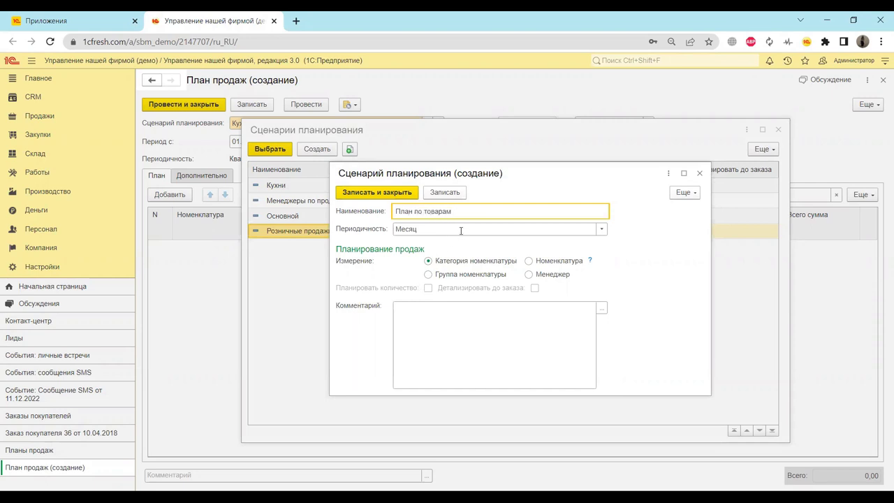
pyautogui.click(530, 261)
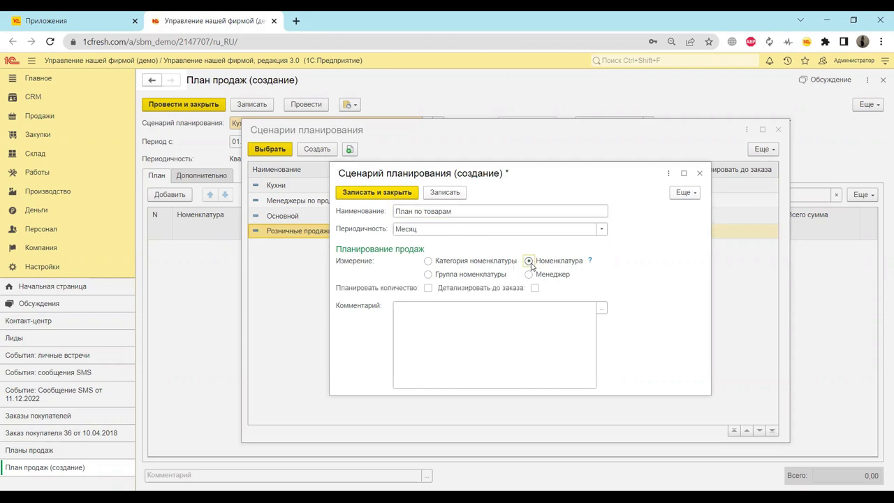
pyautogui.click(428, 287)
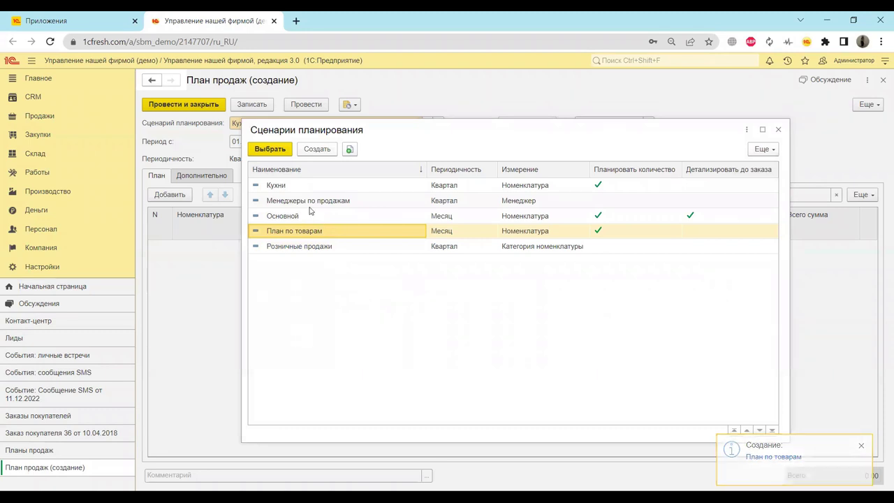
pyautogui.click(268, 149)
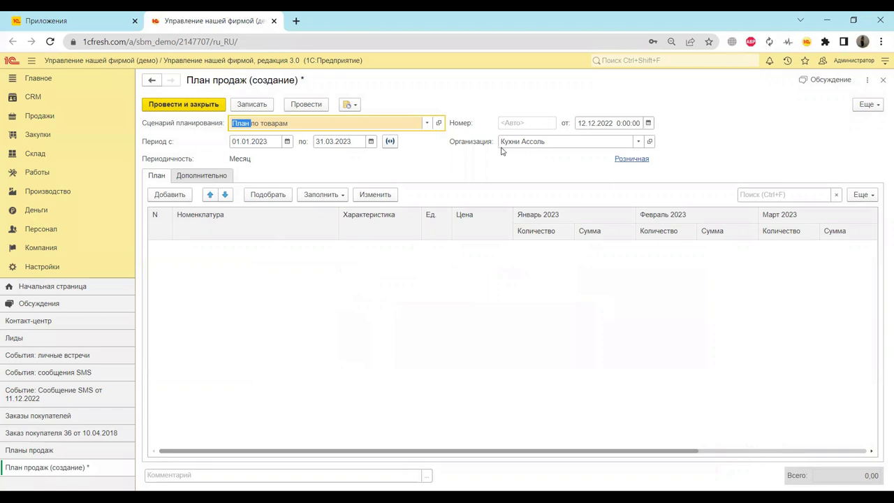
# Check the plan's price type and add the item Ведро с отжимом to the plan table
pyautogui.click(637, 160)
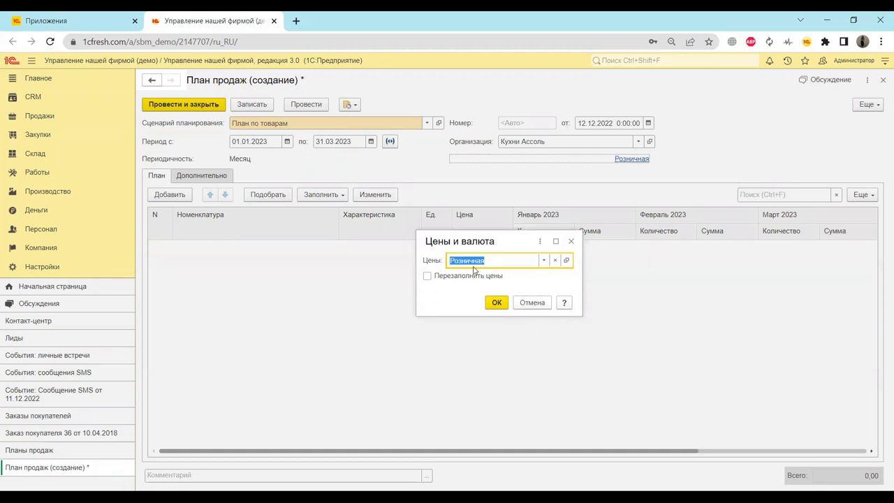
pyautogui.click(570, 242)
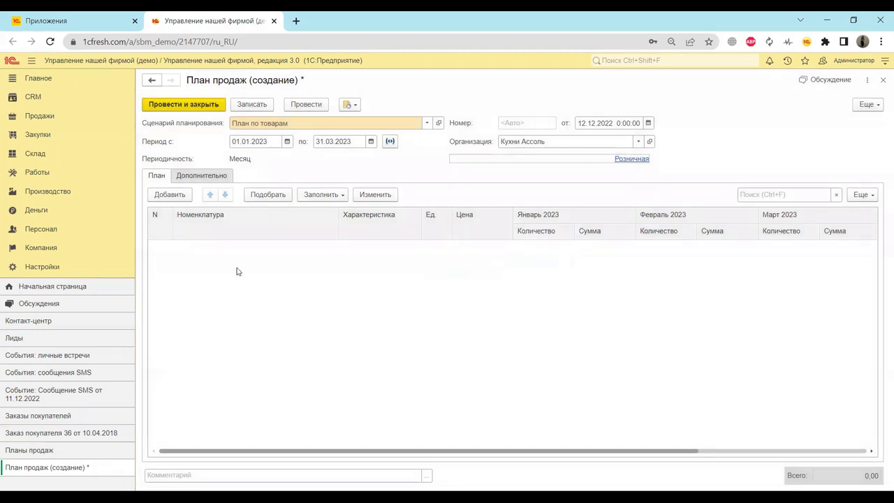
pyautogui.click(170, 194)
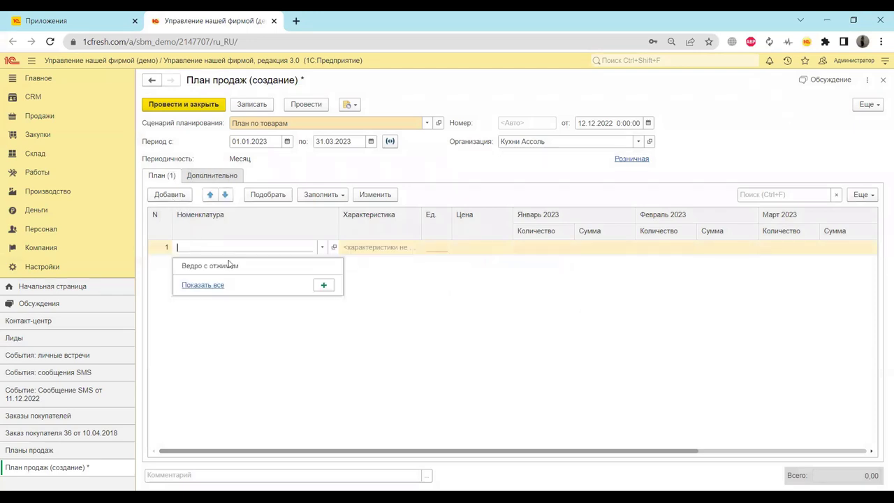
pyautogui.click(230, 267)
pyautogui.click(461, 289)
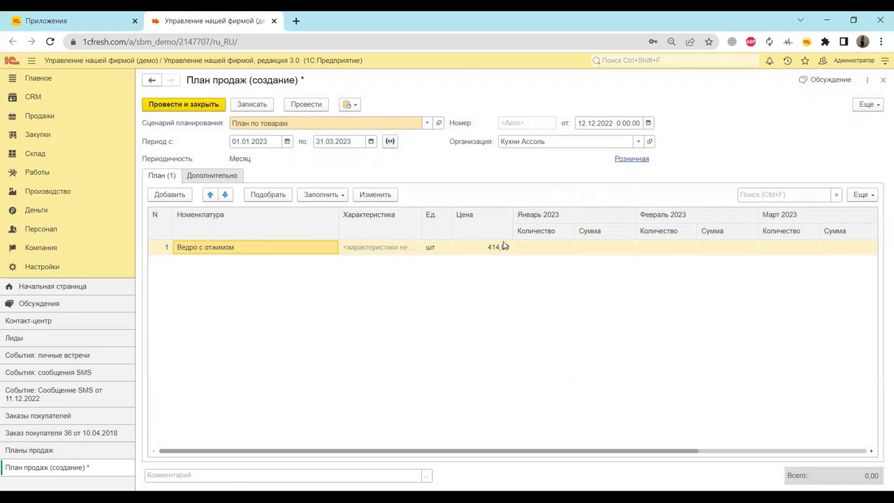
pyautogui.moveTo(512, 224); pyautogui.dragTo(506, 225)
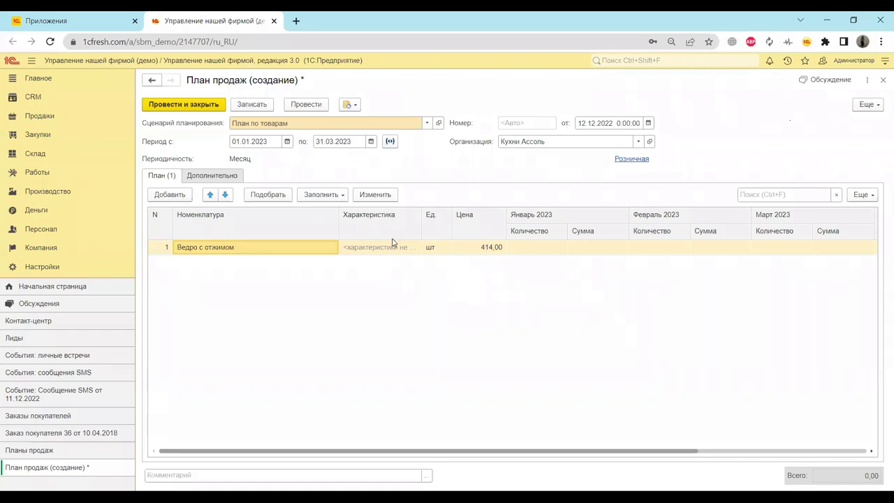
# Set the end of the planning period to 31.01.2023 and confirm the change of periods
pyautogui.click(371, 141)
pyautogui.click(335, 183)
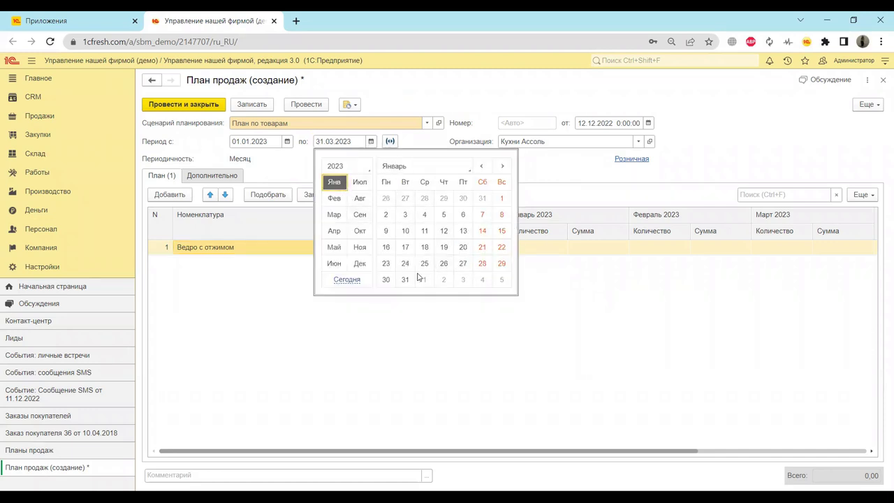
pyautogui.click(569, 290)
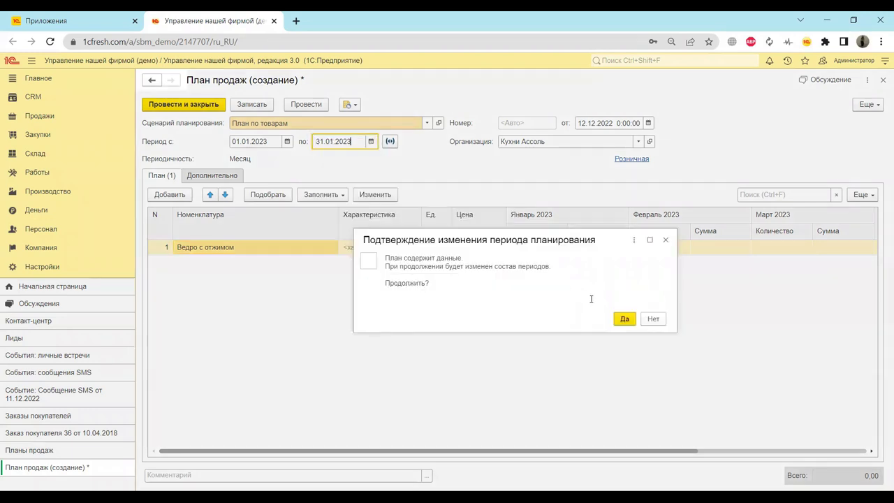
pyautogui.click(624, 318)
pyautogui.click(171, 195)
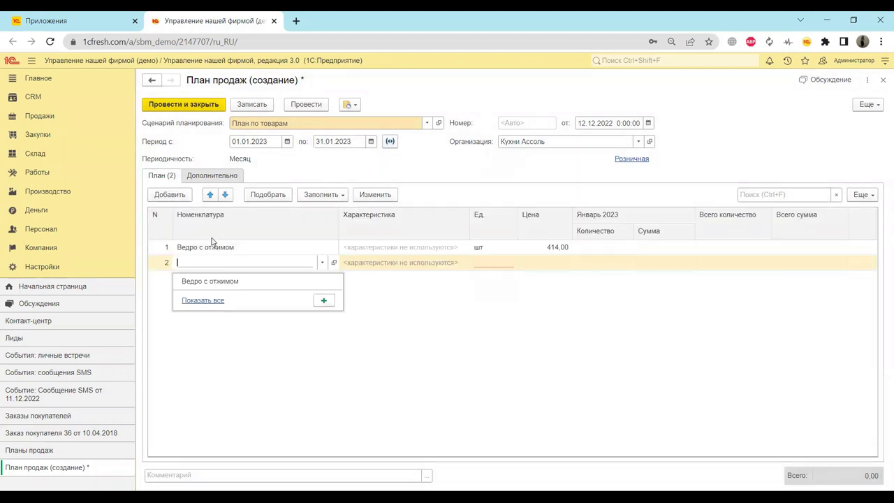
pyautogui.click(433, 260)
pyautogui.press('Escape')
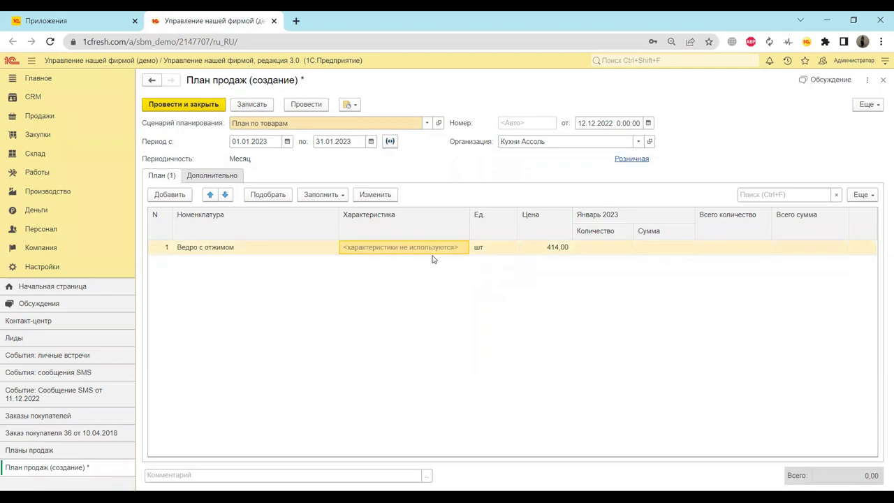
# Set the January 2023 quantity of Ведро с отжимом to 10, and post and close the sales plan
pyautogui.click(595, 250)
pyautogui.click(591, 249)
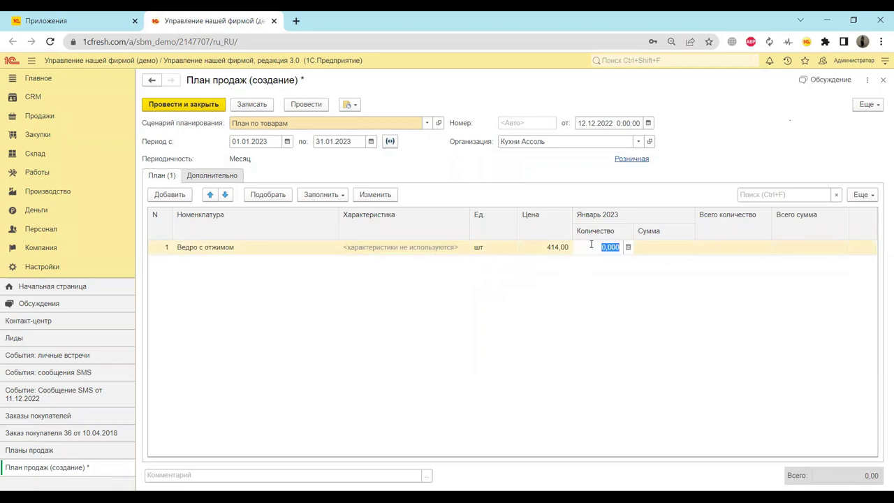
pyautogui.write('10')
pyautogui.press('Return')
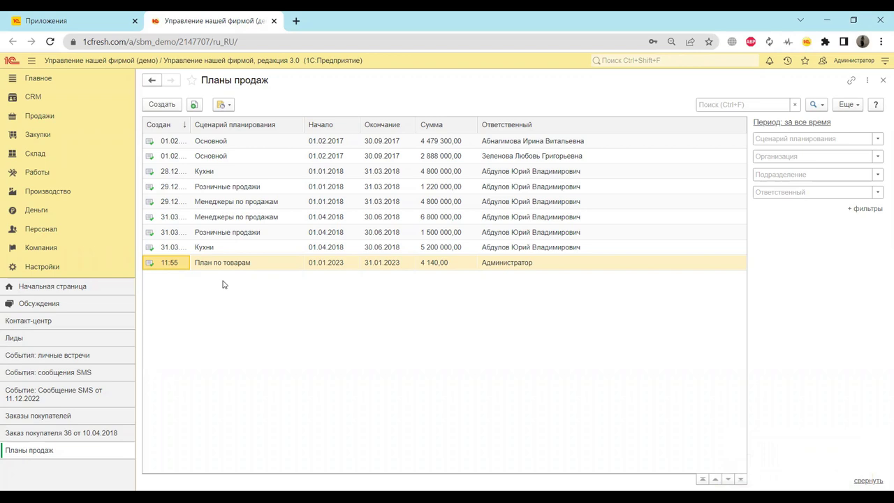
# Open the CRM reports list and the План-фактный анализ продаж report under Планирование
pyautogui.click(54, 102)
pyautogui.scroll(3, 322, 326)
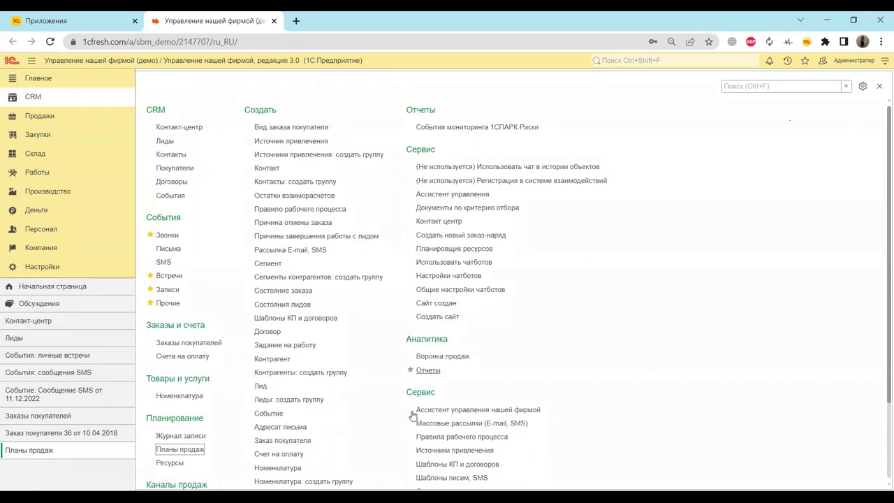
pyautogui.click(426, 371)
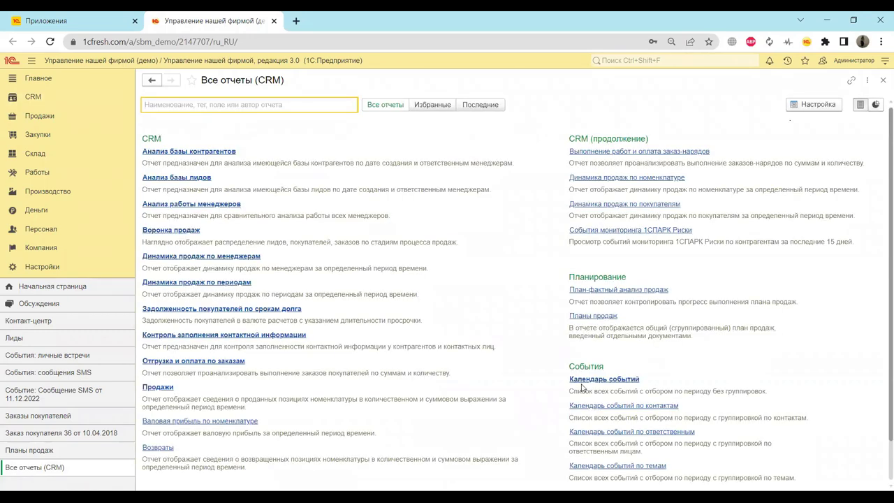
pyautogui.click(592, 291)
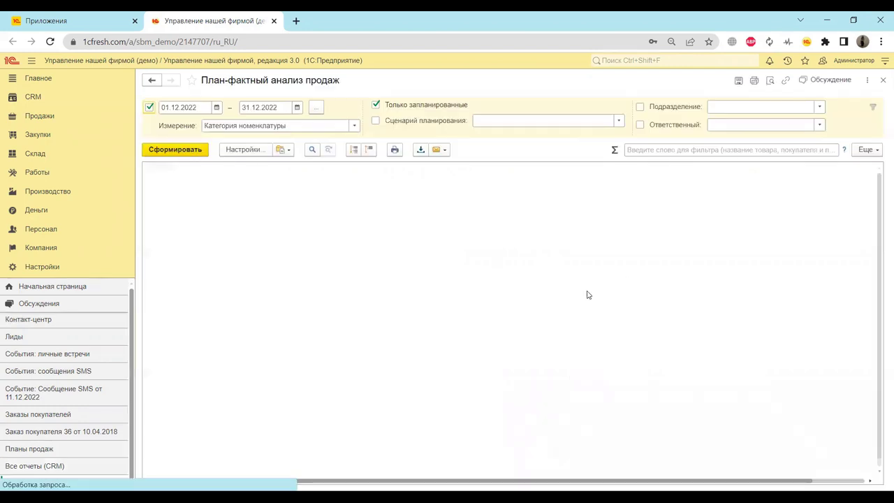
# Return to the CRM reports list and open the Планы продаж report
pyautogui.click(49, 98)
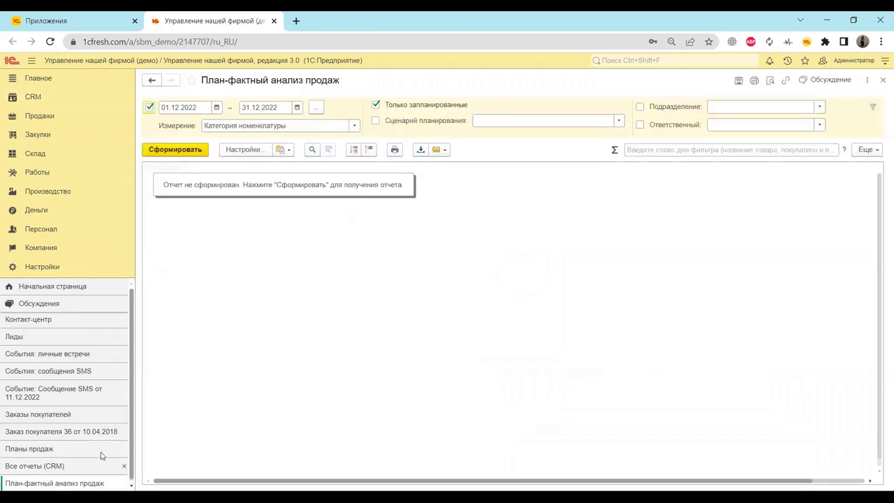
pyautogui.click(42, 449)
pyautogui.click(38, 467)
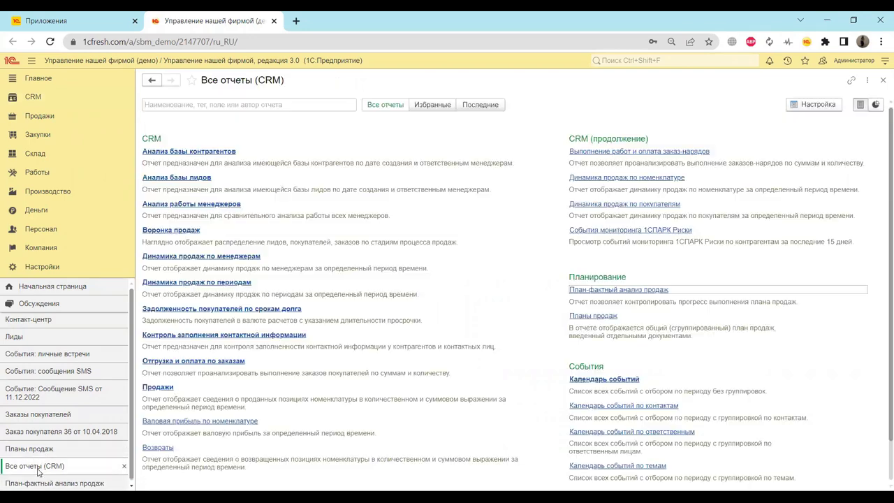
pyautogui.click(593, 315)
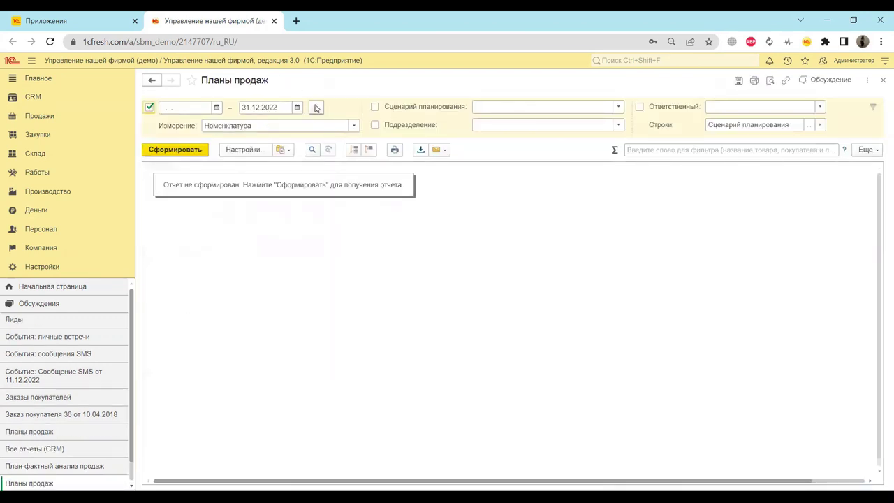
# Generate the Планы продаж report by Номенклатура for the period ending 31.12.2022 and view its chart and table
pyautogui.click(187, 151)
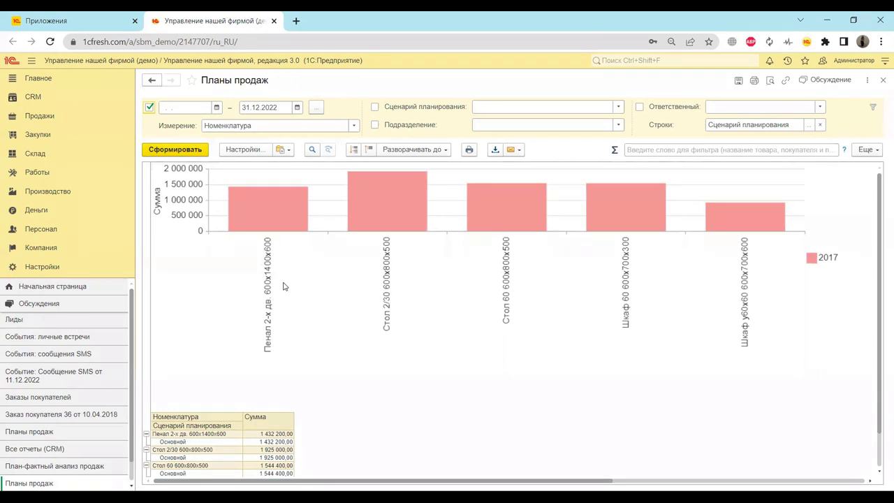
pyautogui.scroll(-4, 284, 286)
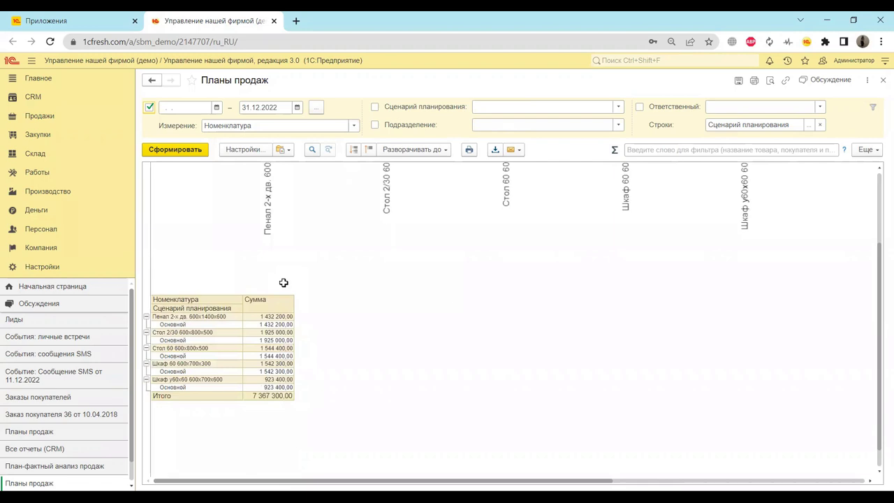
pyautogui.scroll(1, 283, 282)
pyautogui.scroll(2, 284, 282)
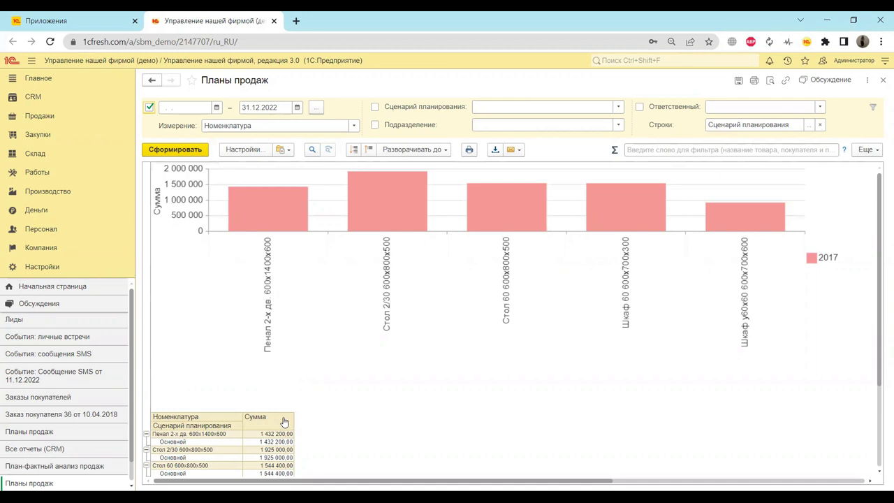
pyautogui.scroll(-1, 281, 415)
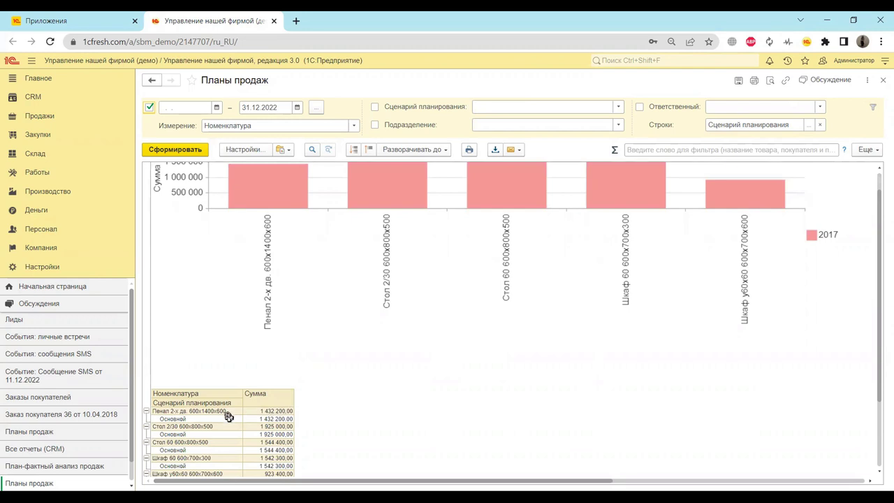
# Examine the planned sums by item and planning scenario in the Планы продаж table and the matching chart bars
pyautogui.click(202, 412)
pyautogui.keyDown('shift'); pyautogui.click(250, 419); pyautogui.keyUp('shift')
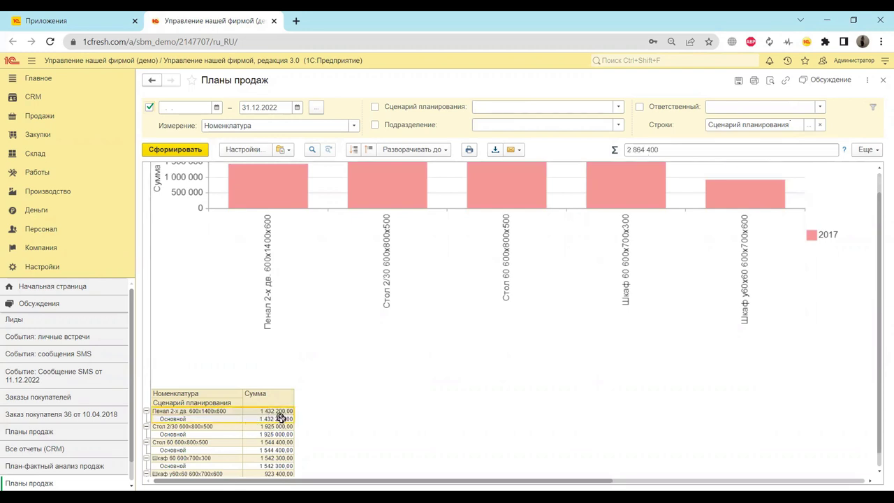
pyautogui.scroll(-1, 281, 419)
pyautogui.click(202, 435)
pyautogui.keyDown('shift'); pyautogui.click(253, 443); pyautogui.keyUp('shift')
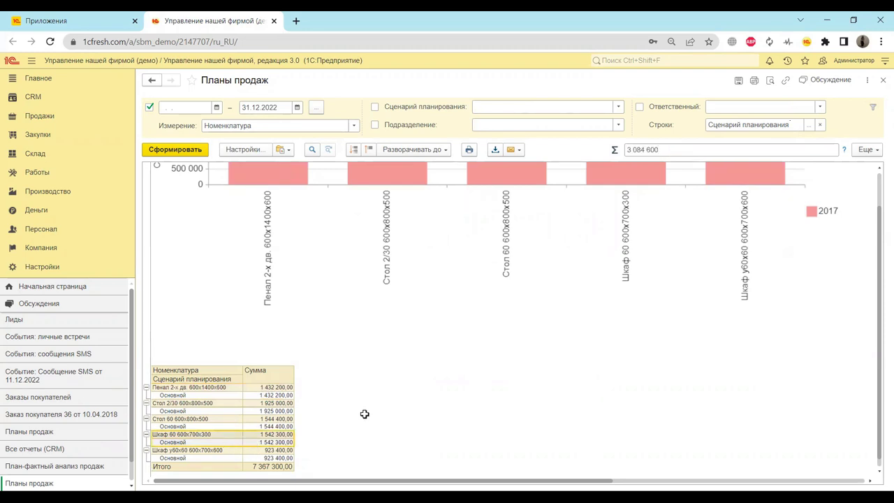
pyautogui.scroll(2, 364, 414)
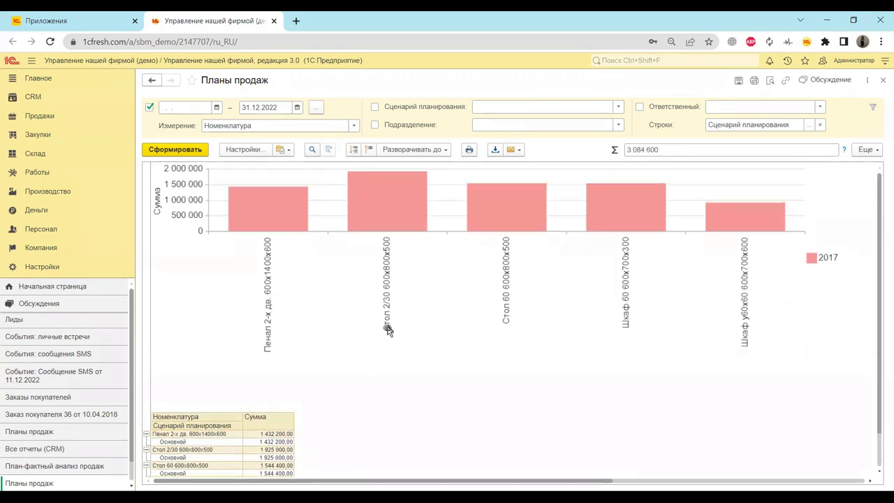
pyautogui.moveTo(390, 210)
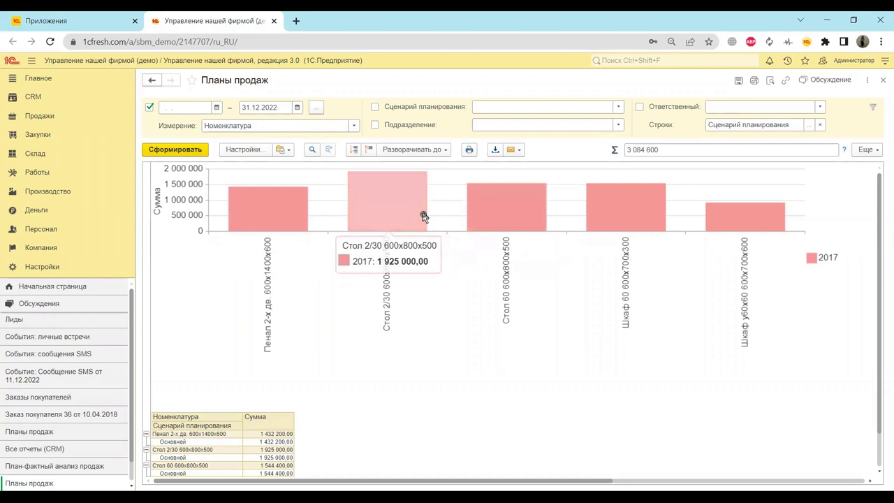
pyautogui.scroll(-1, 407, 361)
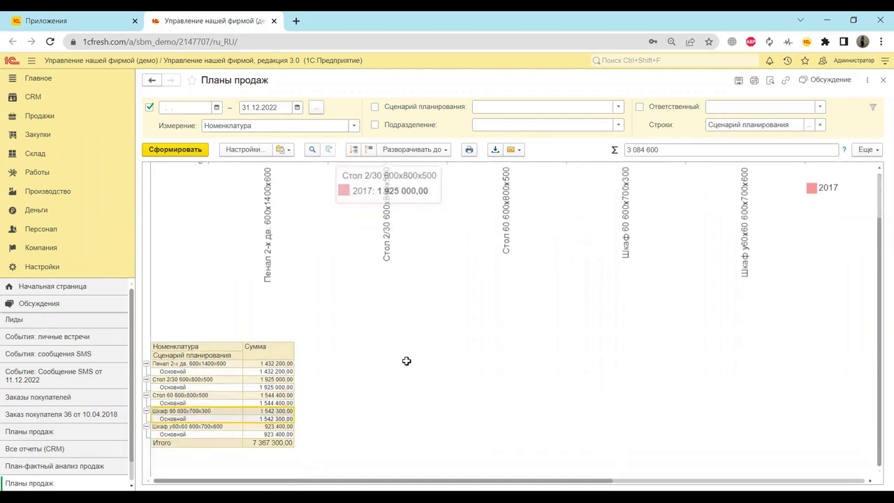
pyautogui.scroll(1, 366, 401)
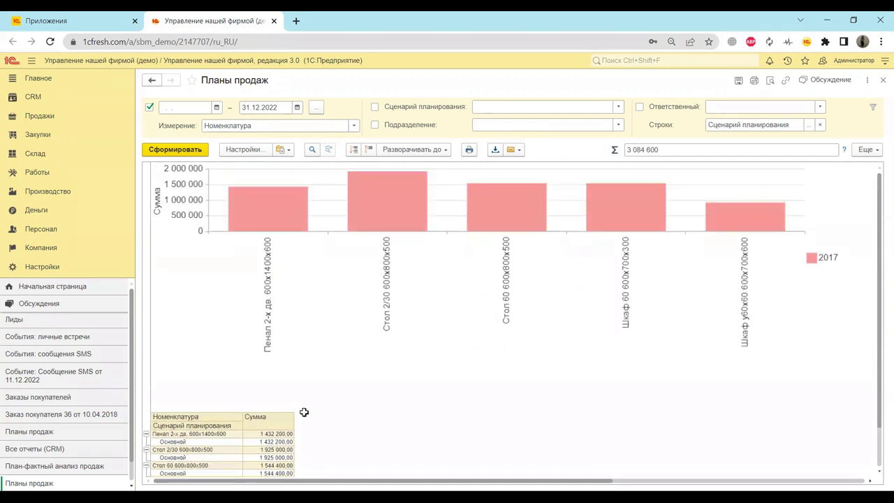
# Switch to the План-фактный анализ продаж report and clear the start date of its period
pyautogui.click(37, 473)
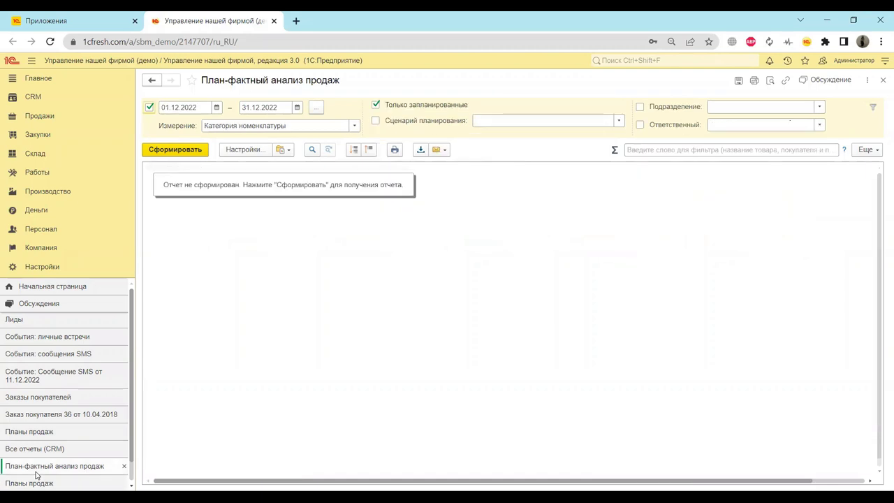
pyautogui.click(216, 107)
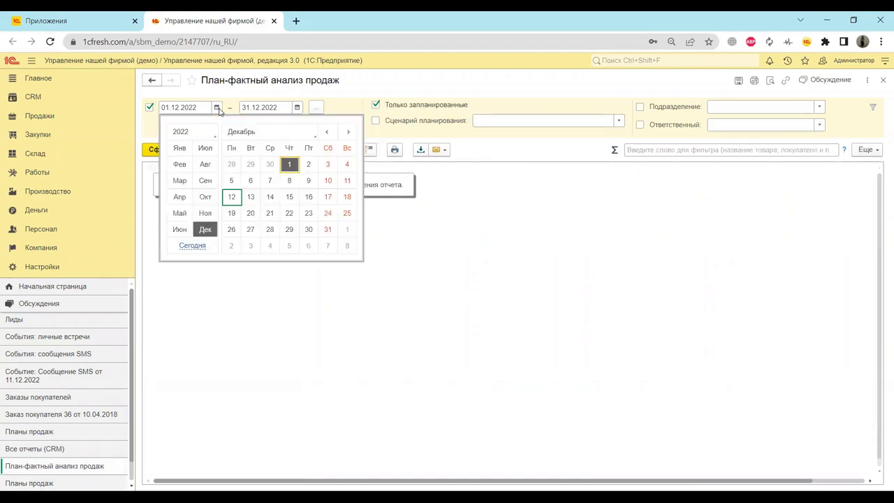
pyautogui.click(188, 133)
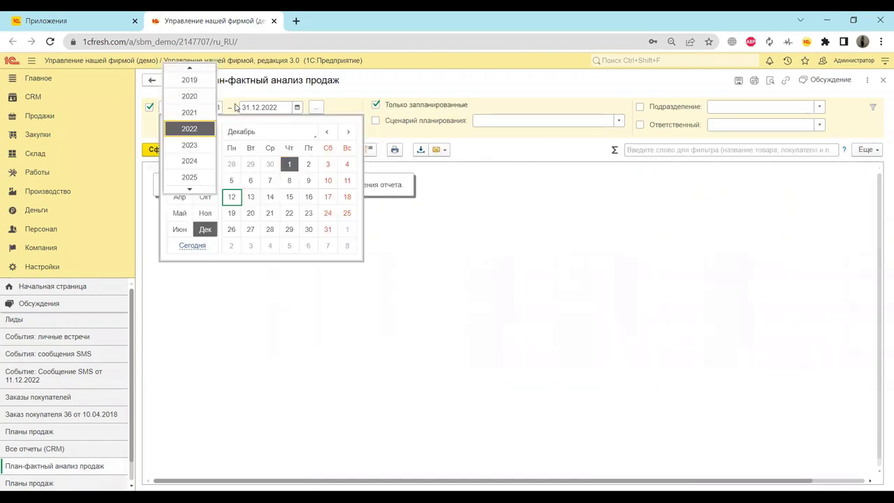
pyautogui.click(186, 109)
pyautogui.press('BackSpace')
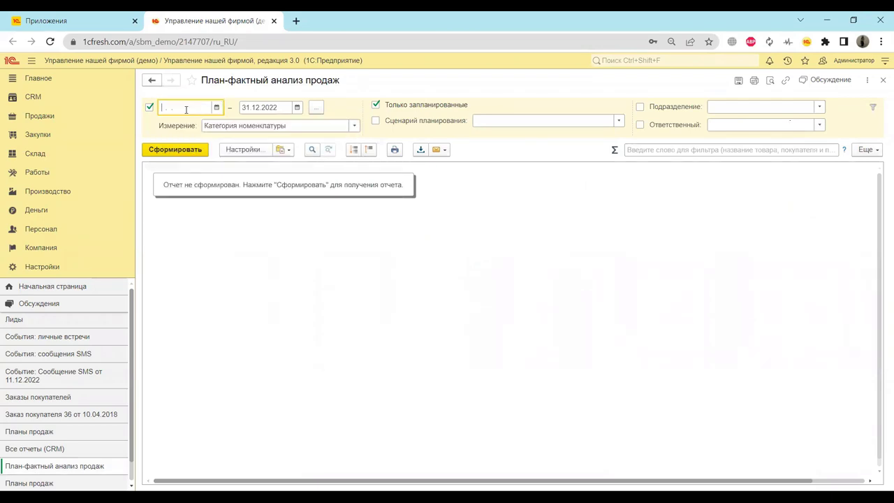
# Turn off Только запланированные, generate the plan-fact sales report and dismiss the completion notice
pyautogui.click(376, 104)
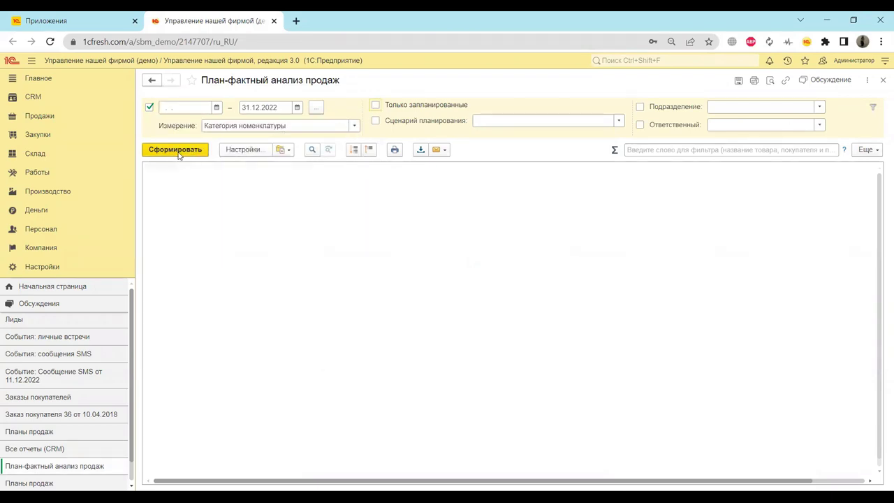
pyautogui.click(176, 150)
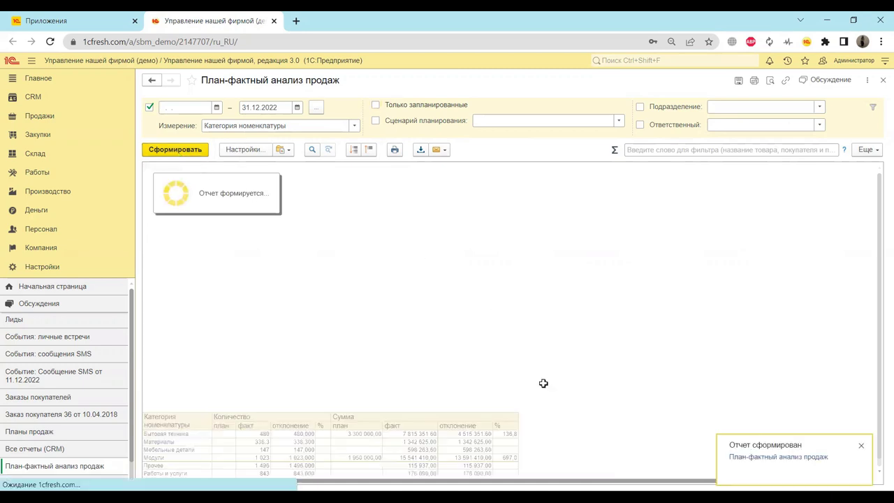
pyautogui.click(861, 447)
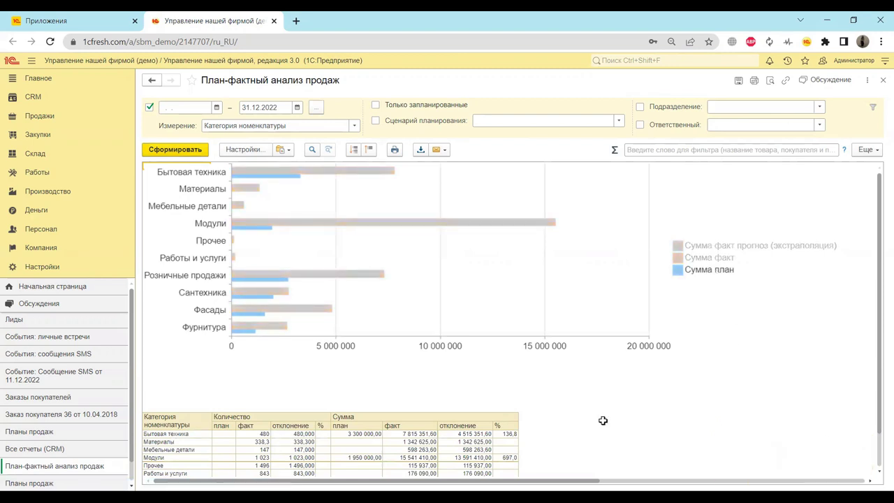
# Examine the plan, fact, deviation and percentage figures by item category, starting with the Бытовая техника row
pyautogui.scroll(-5, 601, 419)
pyautogui.click(181, 317)
pyautogui.moveTo(180, 294); pyautogui.dragTo(412, 293)
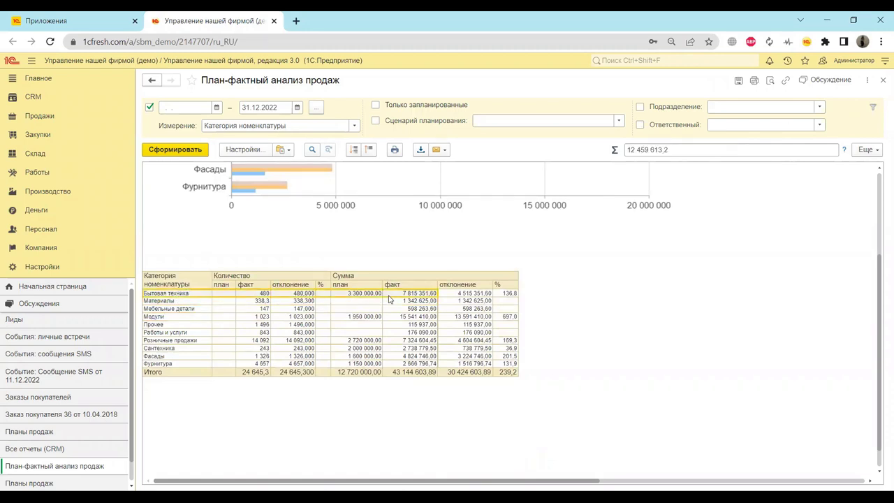
pyautogui.moveTo(197, 293); pyautogui.dragTo(423, 296)
pyautogui.click(465, 293)
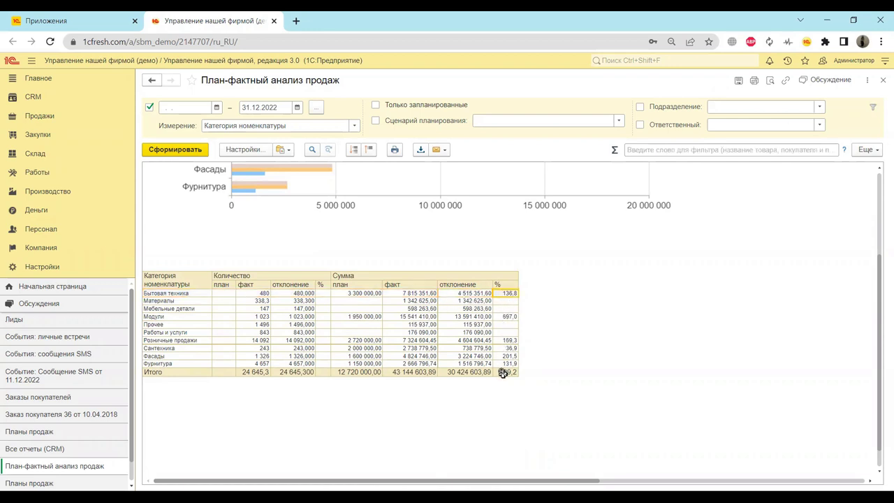
pyautogui.click(479, 331)
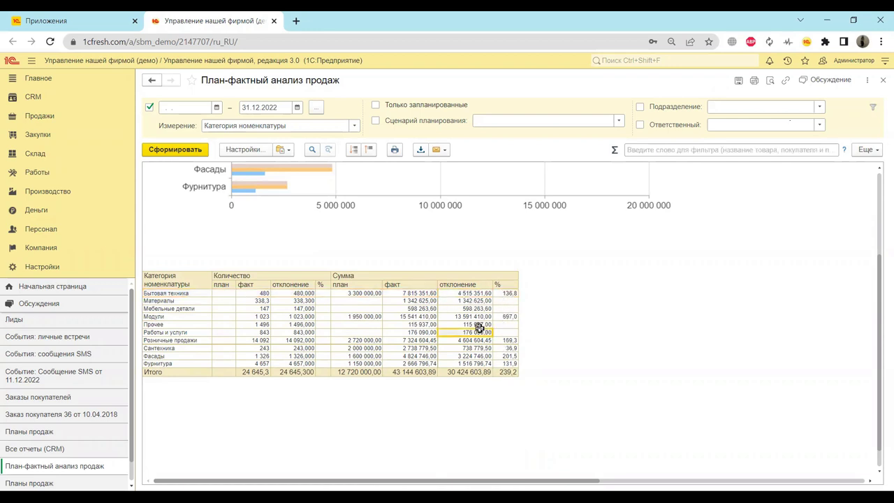
pyautogui.click(374, 293)
pyautogui.moveTo(374, 293); pyautogui.dragTo(501, 294)
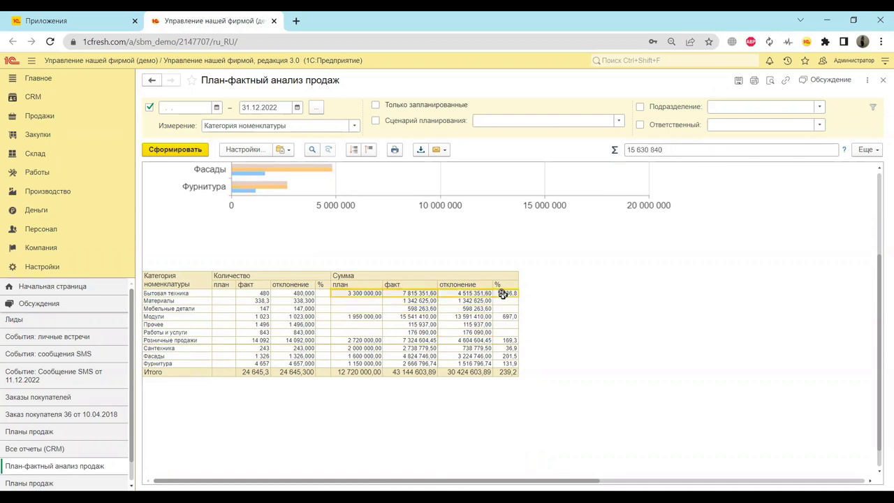
pyautogui.click(443, 347)
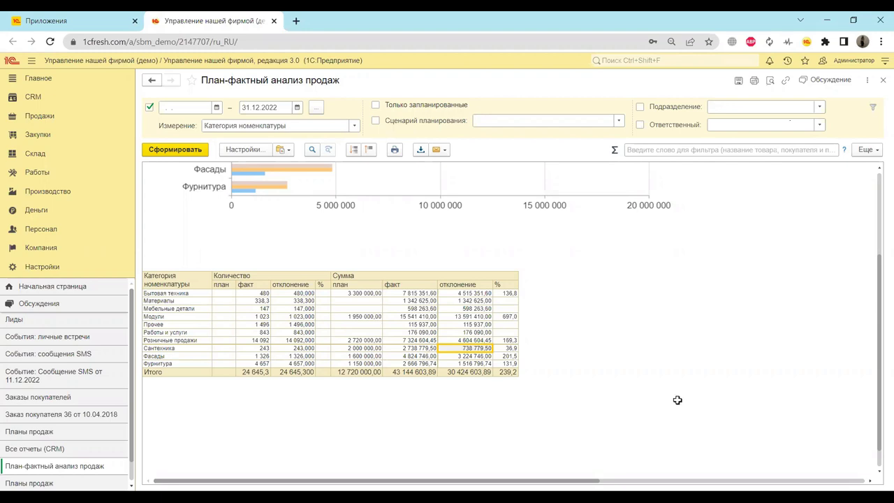
# Compare the planned and actual sums by category in the plan-fact chart, including Модули and Фурнитура
pyautogui.scroll(4, 677, 400)
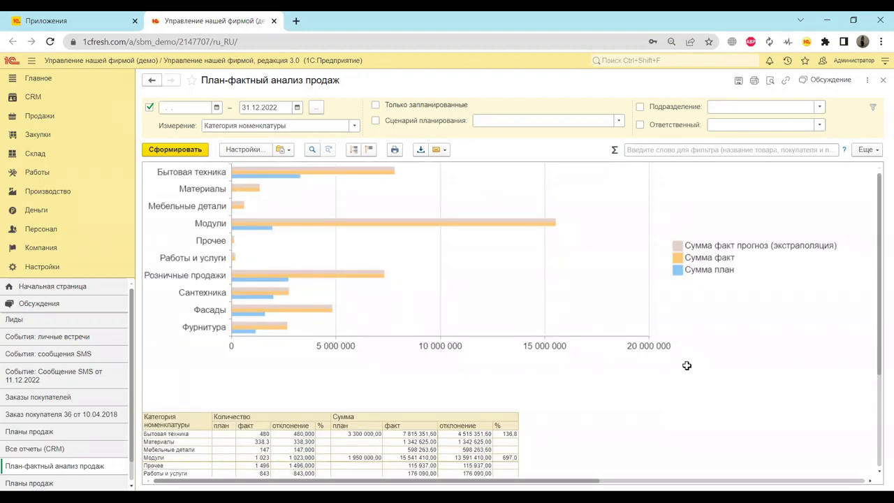
pyautogui.moveTo(239, 211)
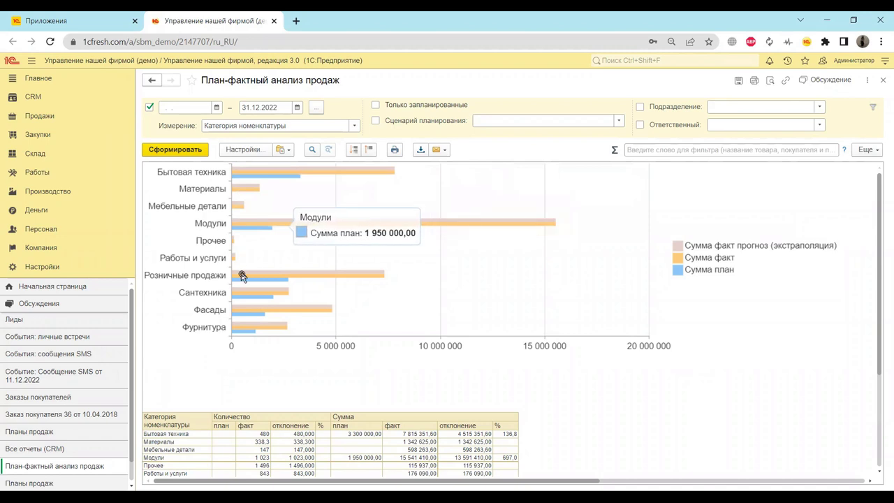
pyautogui.moveTo(249, 330)
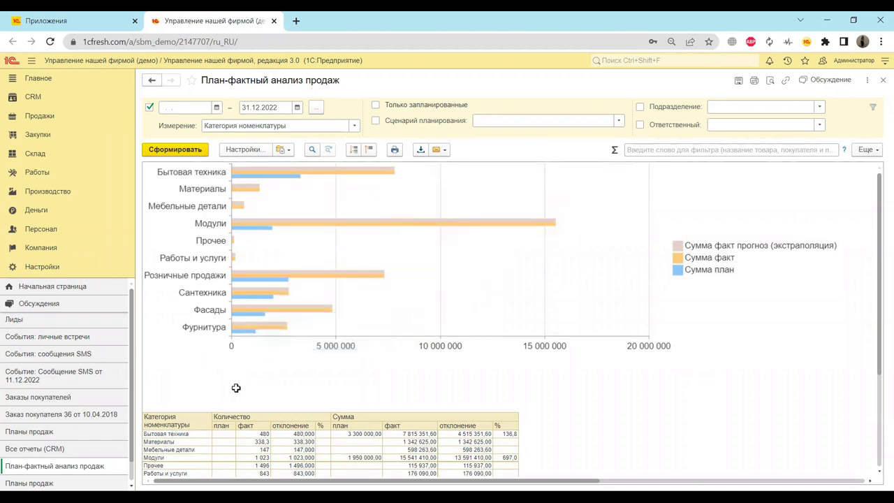
pyautogui.scroll(-3, 318, 417)
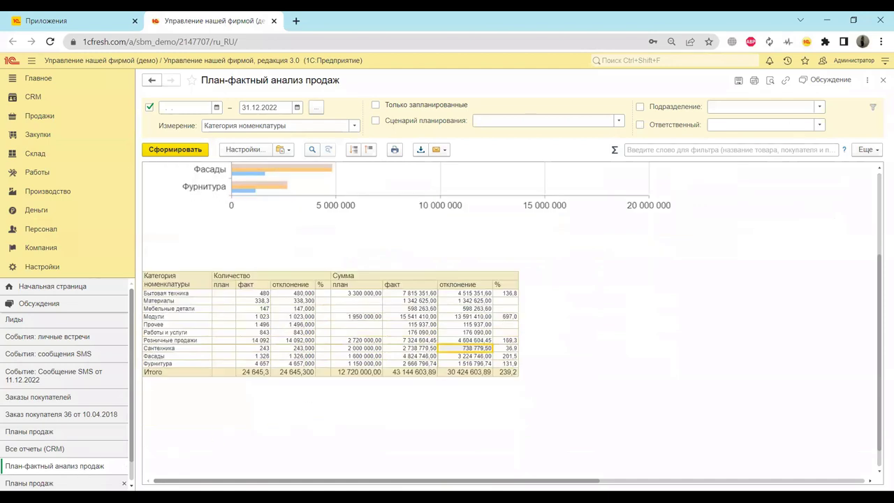
# Look again at the Планы продаж report and return to the chart of План-фактный анализ продаж
pyautogui.click(29, 482)
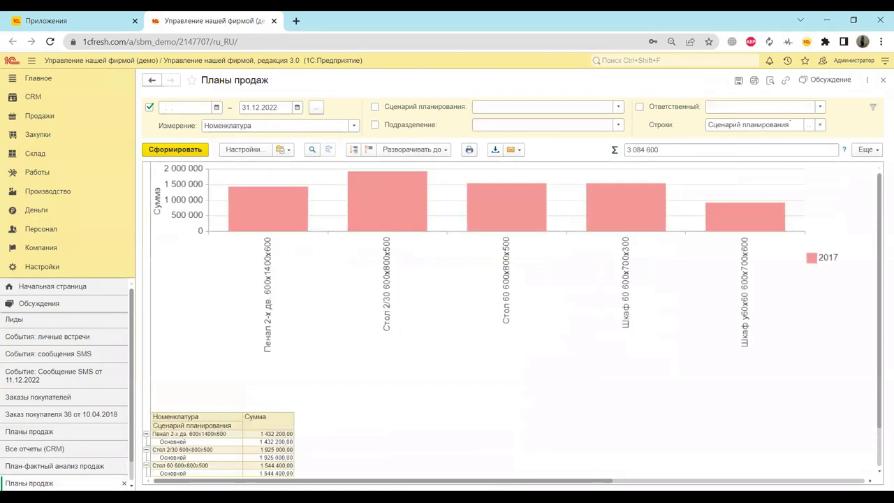
pyautogui.click(68, 468)
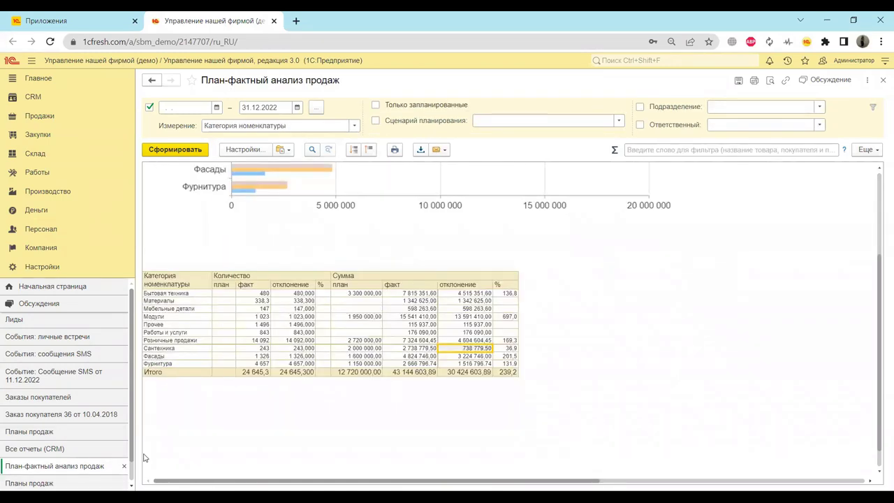
pyautogui.scroll(3, 194, 423)
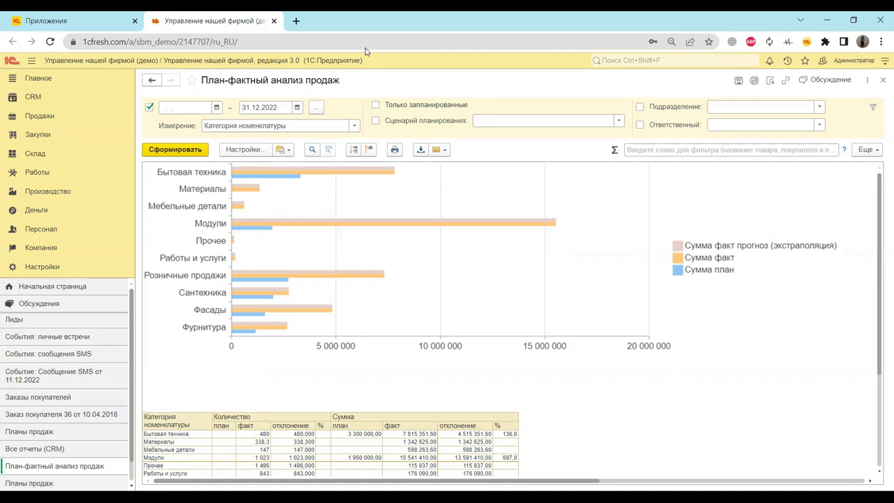
pyautogui.hotkey('alt', 'Tab')
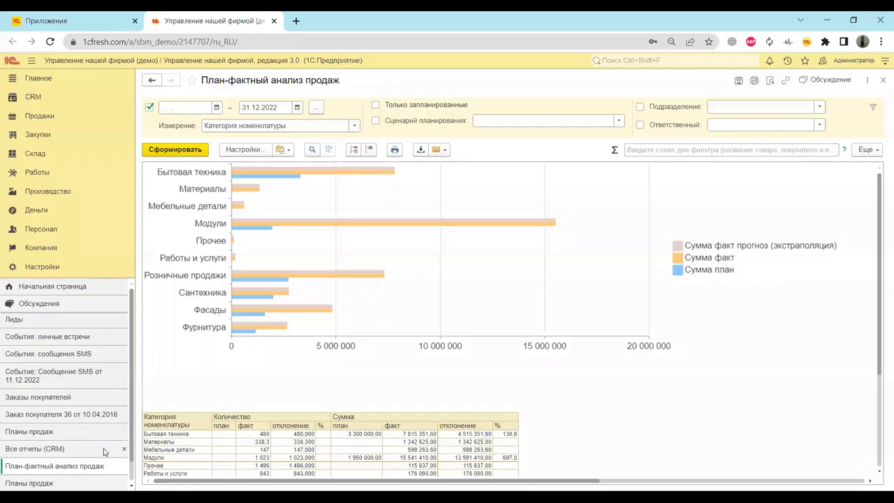
# Open the Анализ базы контрагентов report from the CRM reports list and examine its charts of new counterparties
pyautogui.click(105, 450)
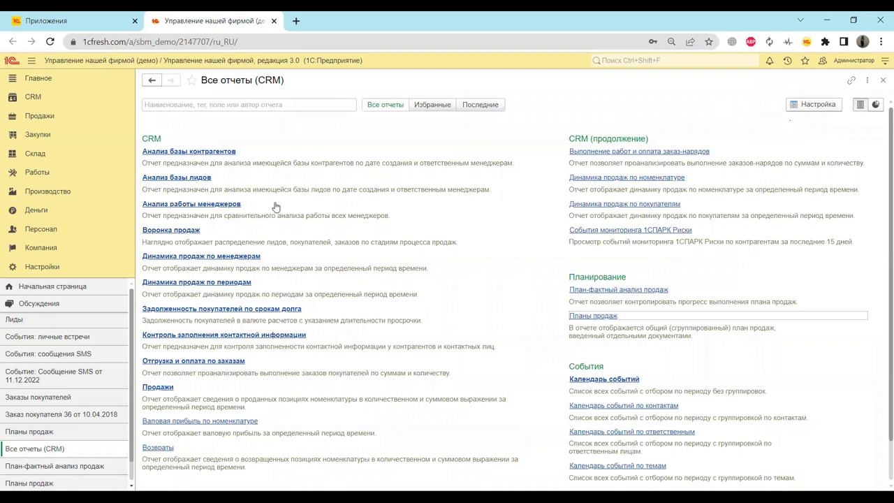
pyautogui.click(203, 155)
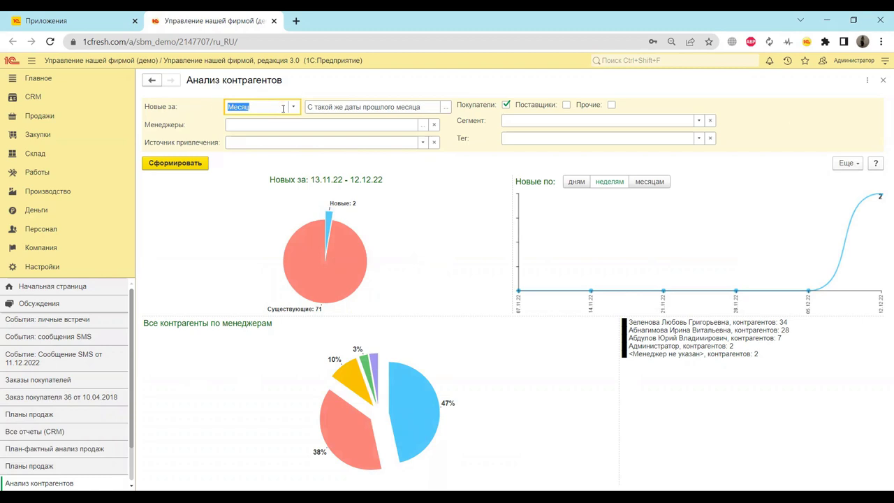
pyautogui.moveTo(330, 224)
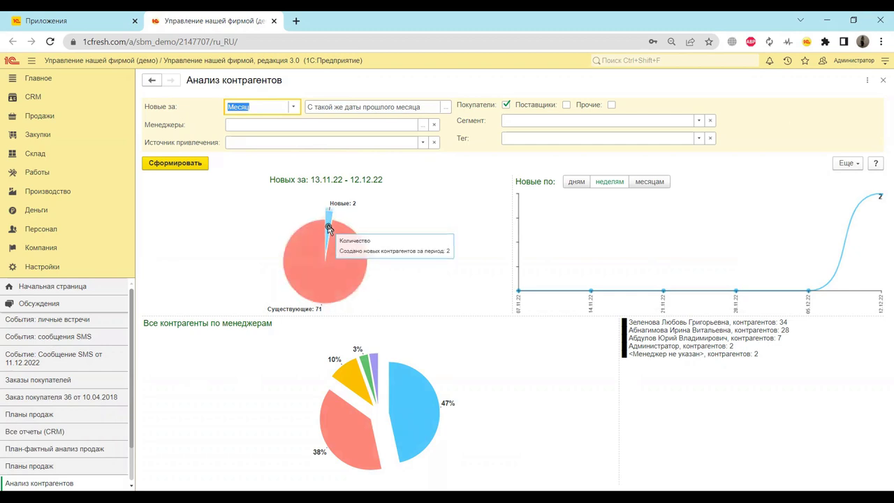
pyautogui.moveTo(753, 289)
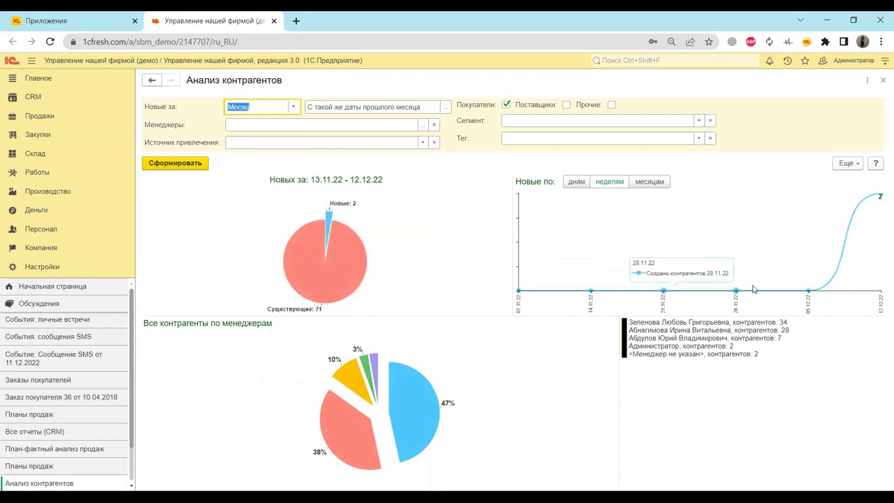
pyautogui.moveTo(606, 305)
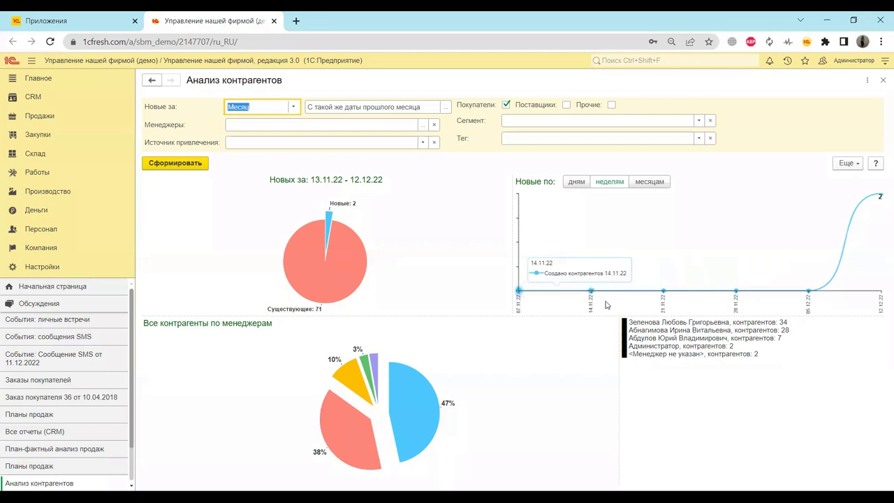
pyautogui.moveTo(866, 304)
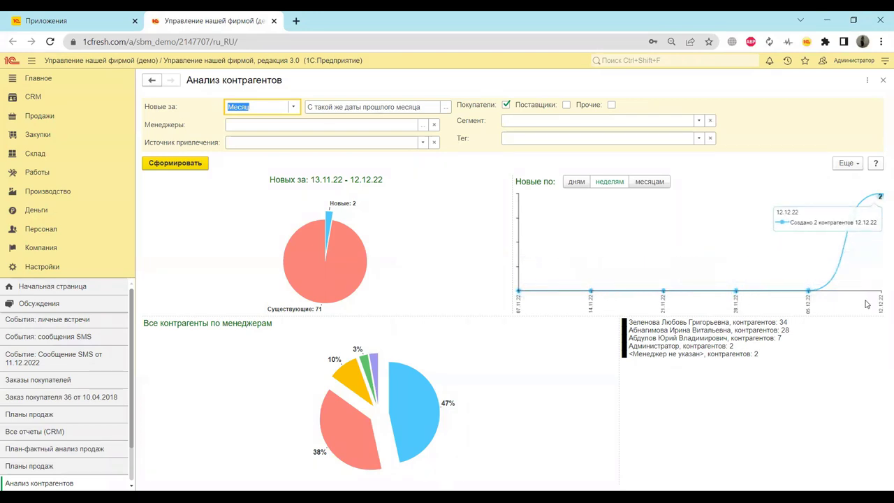
# Try to group the chart of new counterparties by days, and end the application session from the error dialog
pyautogui.click(582, 185)
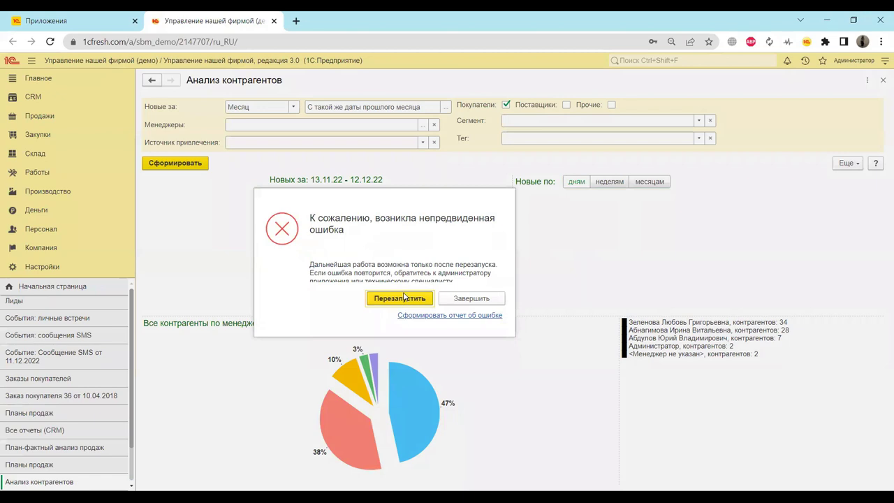
pyautogui.click(455, 300)
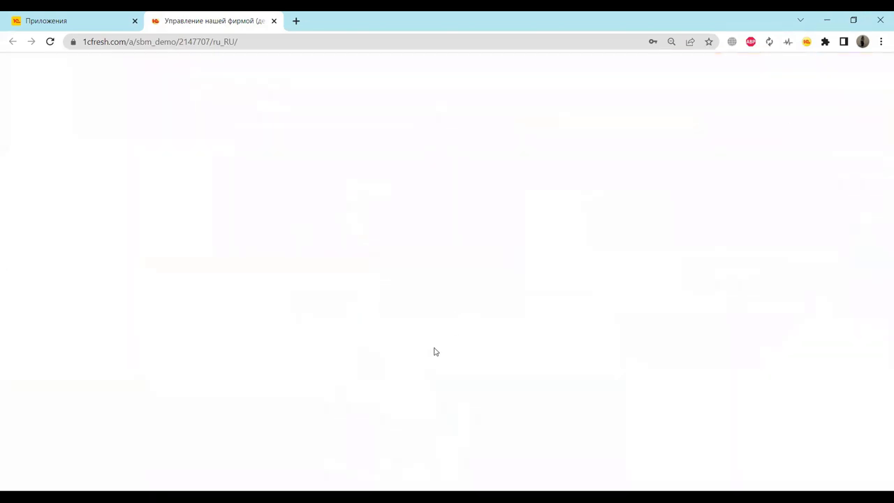